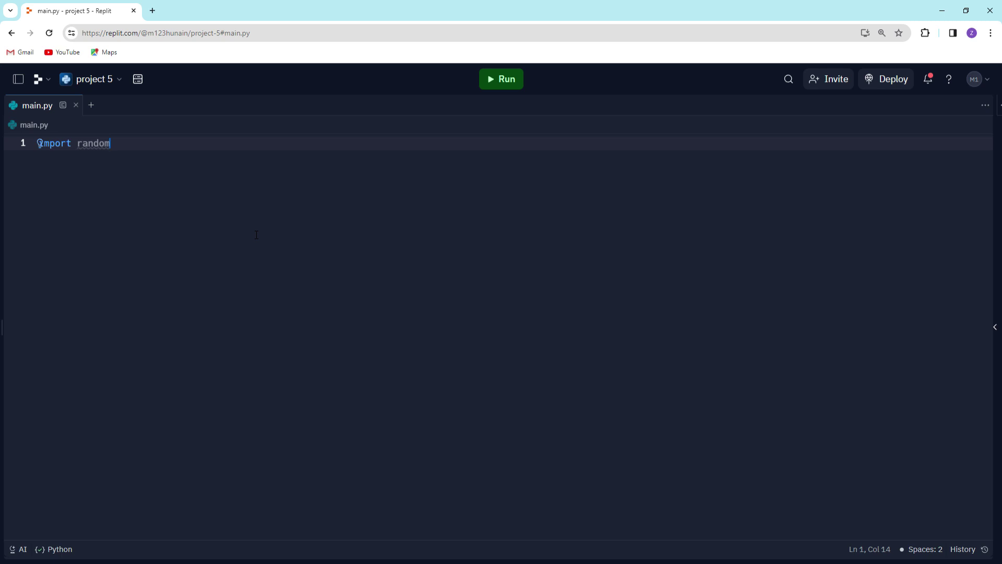
pyautogui.write('im')
# Write 'import random', then leave a blank line before the choose_word definition.
pyautogui.press('BackSpace')
pyautogui.press('BackSpace')
pyautogui.press('BackSpace')
pyautogui.press('BackSpace')
pyautogui.press('BackSpace')
pyautogui.press('BackSpace')
pyautogui.press('BackSpace')
pyautogui.press('BackSpace')
pyautogui.write('import r')
pyautogui.press('BackSpace')
pyautogui.press('BackSpace')
pyautogui.press('BackSpace')
pyautogui.press('BackSpace')
pyautogui.press('BackSpace')
pyautogui.write('ort random')
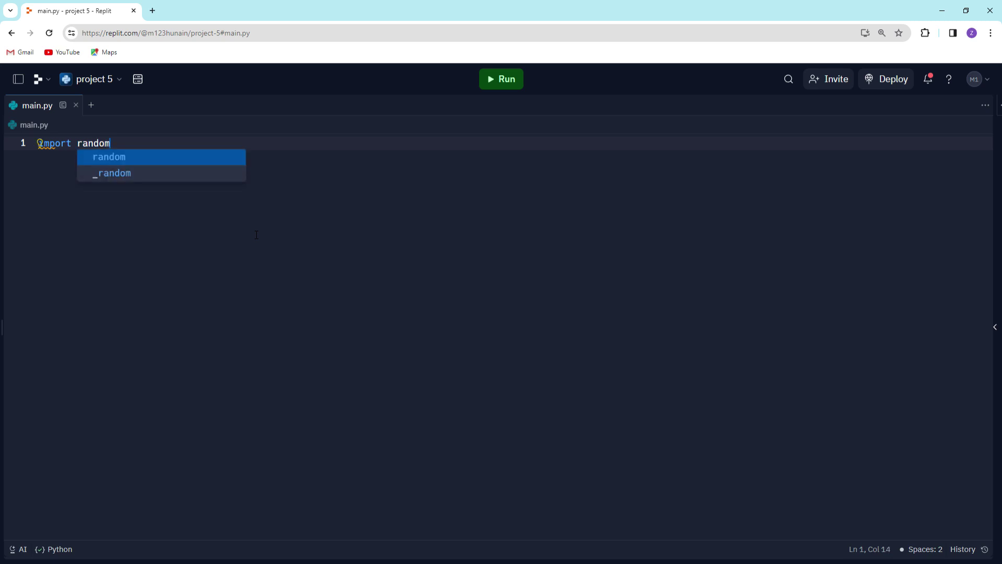
pyautogui.press('Return')
pyautogui.press('Return')
pyautogui.write('def')
pyautogui.press('BackSpace')
pyautogui.press('BackSpace')
pyautogui.press('BackSpace')
pyautogui.press('Return')
pyautogui.press('Return')
pyautogui.press('BackSpace')
pyautogui.write('def ')
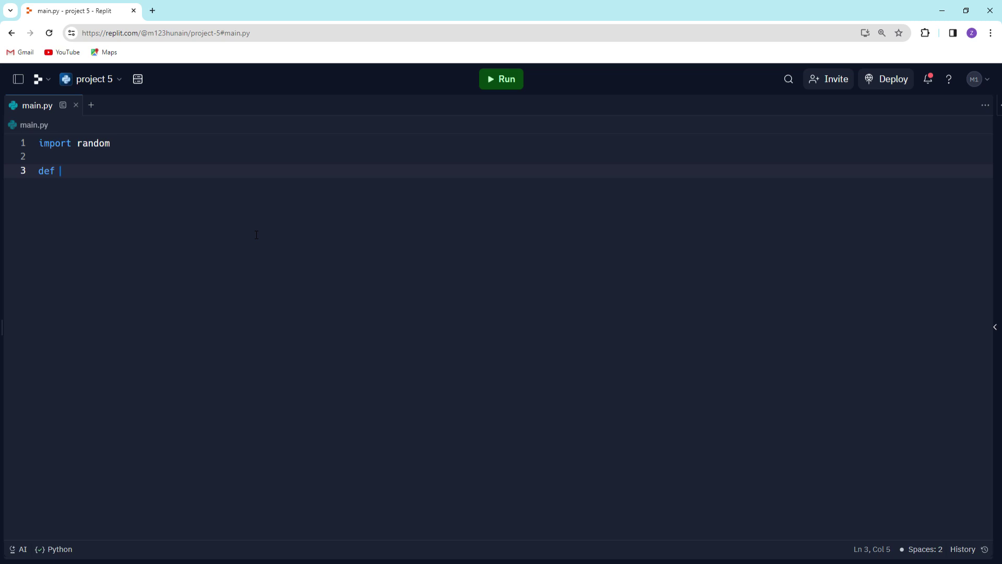
pyautogui.write('choose_word():')
# Give choose_word the list python, computer, developer, programming and return random.choice(words).
pyautogui.press('Return')
pyautogui.write('words = [')
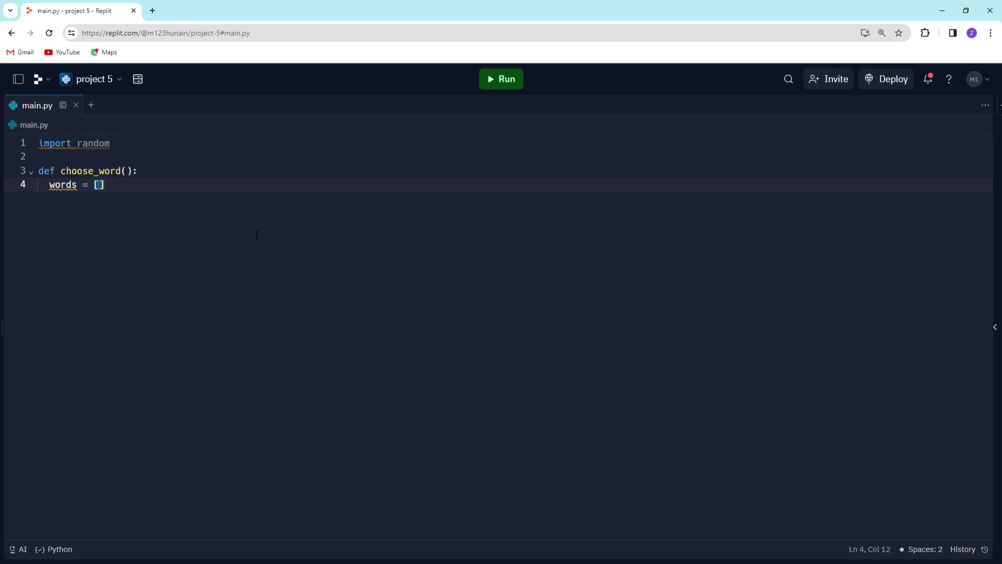
pyautogui.write('"')
pyautogui.write('python", "computer", "developer", "')
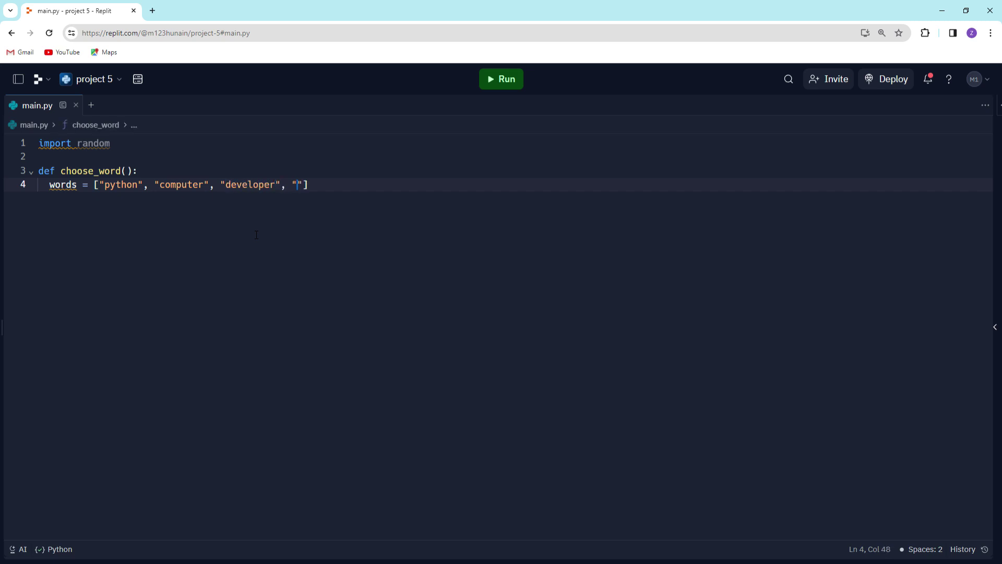
pyautogui.write('prograj')
pyautogui.press('BackSpace')
pyautogui.write('mming')
pyautogui.press('End')
pyautogui.press('Return')
pyautogui.write('return')
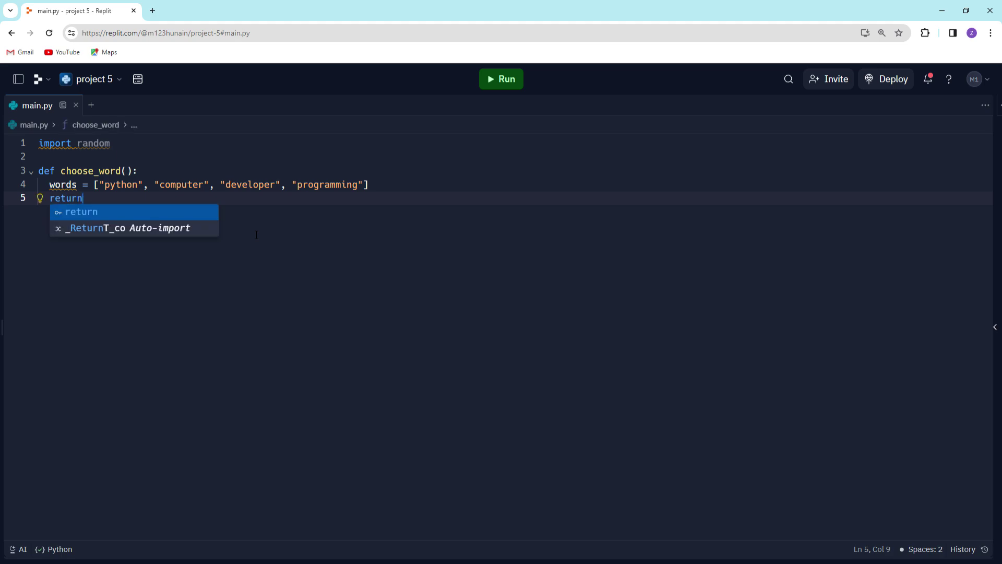
pyautogui.write(' random.choice("')
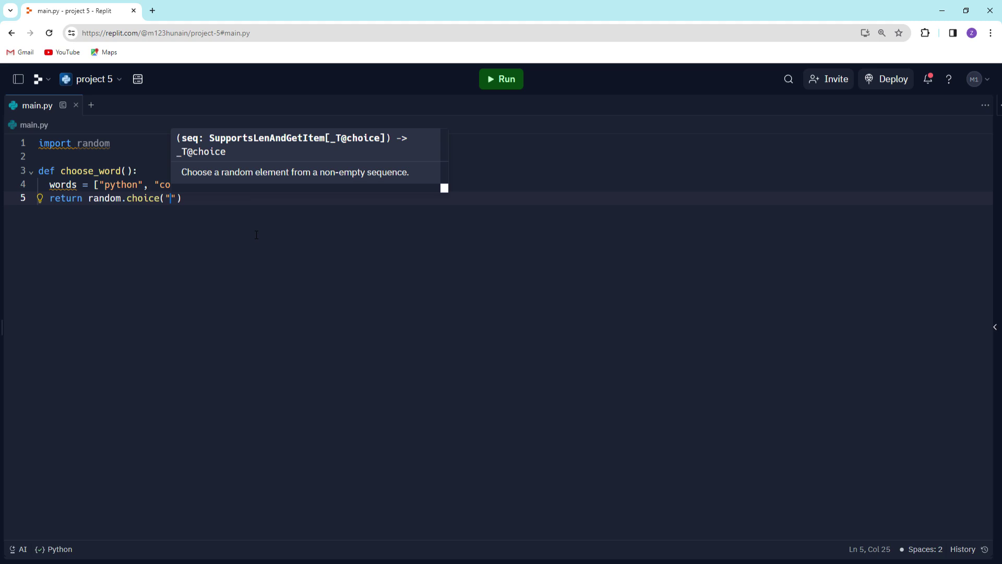
pyautogui.press('BackSpace')
pyautogui.write('words')
pyautogui.press('Return')
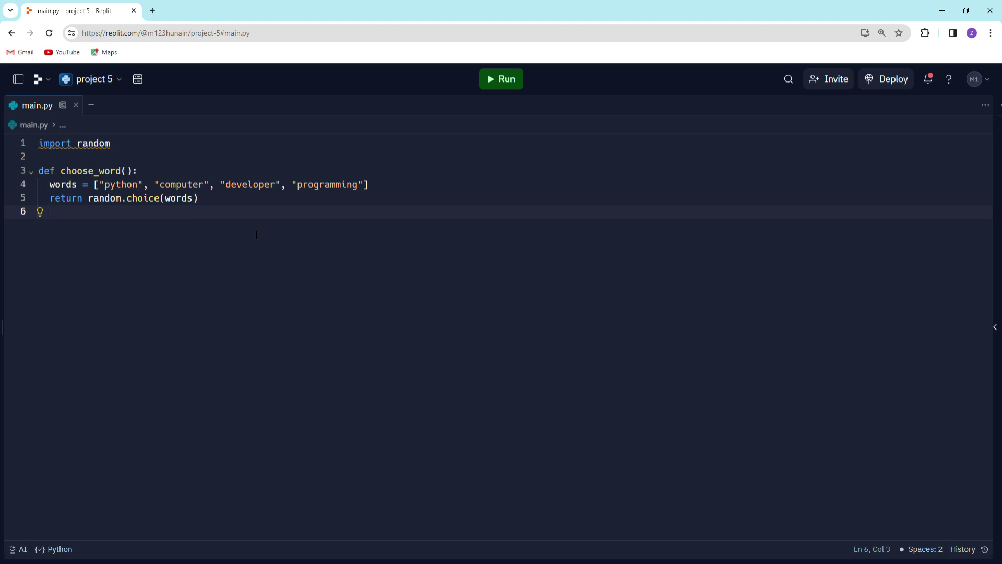
# Define display_word with a guessed_letters parameter and an empty display string.
pyautogui.press('BackSpace')
pyautogui.press('Return')
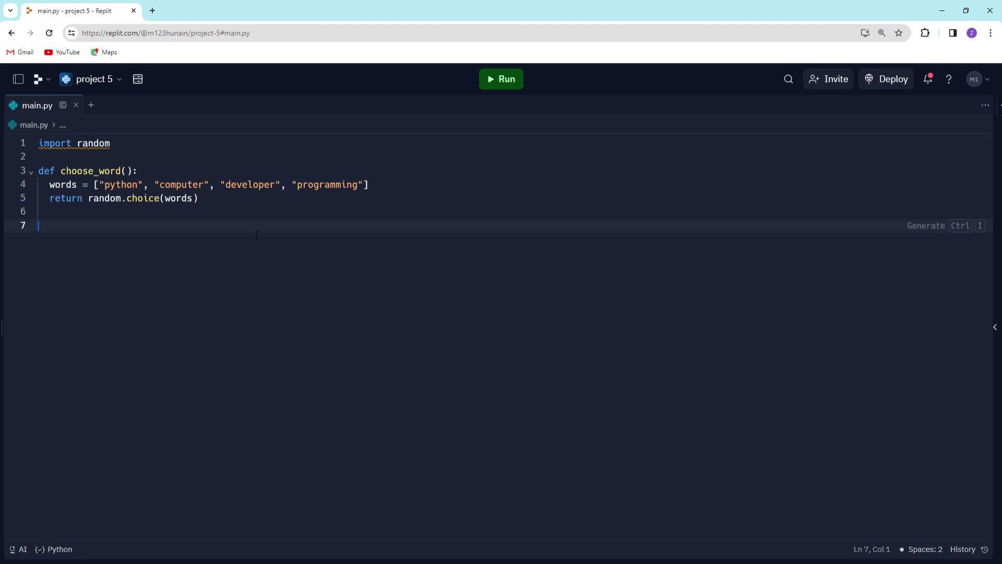
pyautogui.write('def')
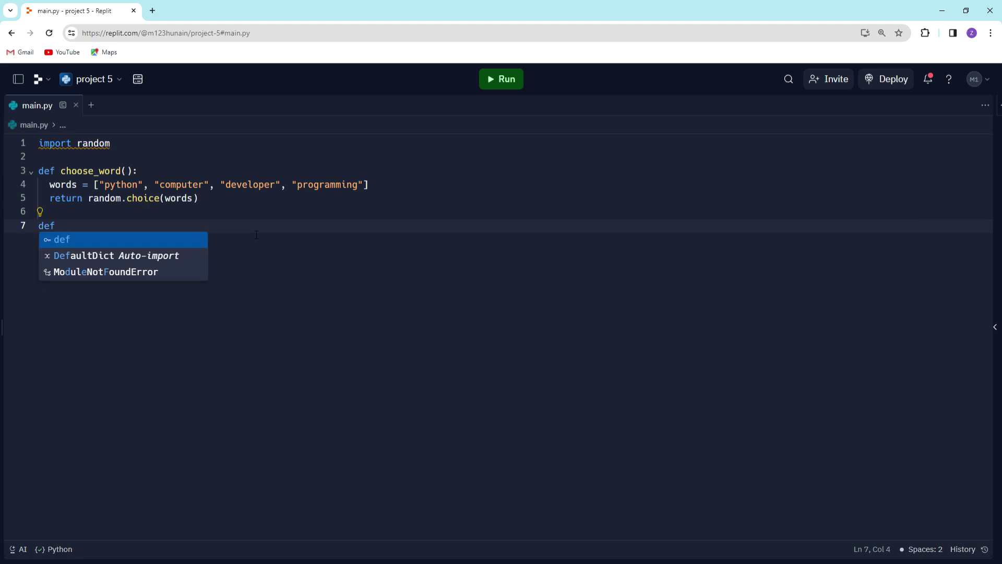
pyautogui.write(' display_word()')
pyautogui.write(':')
pyautogui.press('Return')
pyautogui.press('Up')
pyautogui.press('End')
pyautogui.press('Left')
pyautogui.write('wordm gu')
pyautogui.press('BackSpace')
pyautogui.press('BackSpace')
pyautogui.press('BackSpace')
pyautogui.write(', guessed_letters')
pyautogui.press('End')
pyautogui.press('Return')
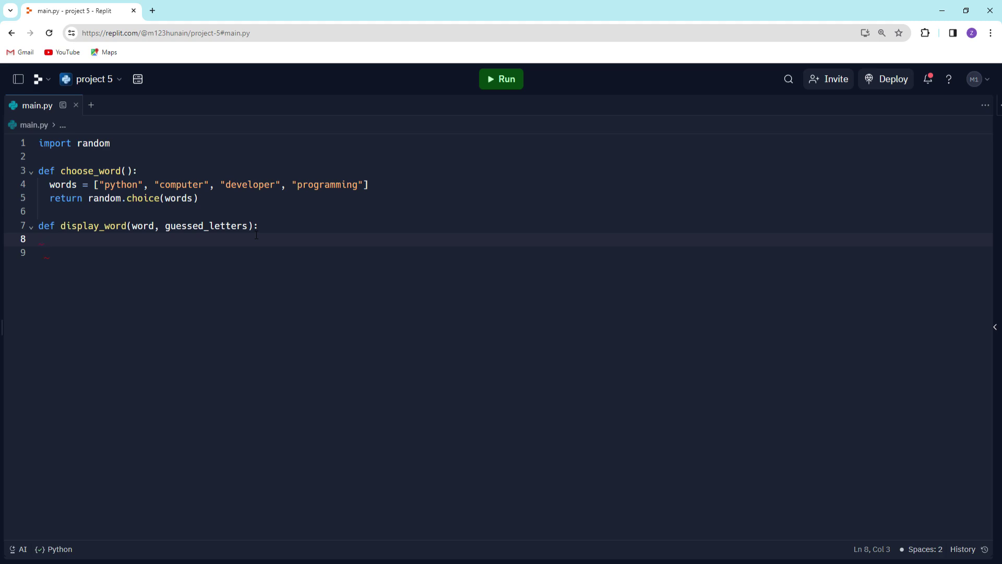
pyautogui.write('disp')
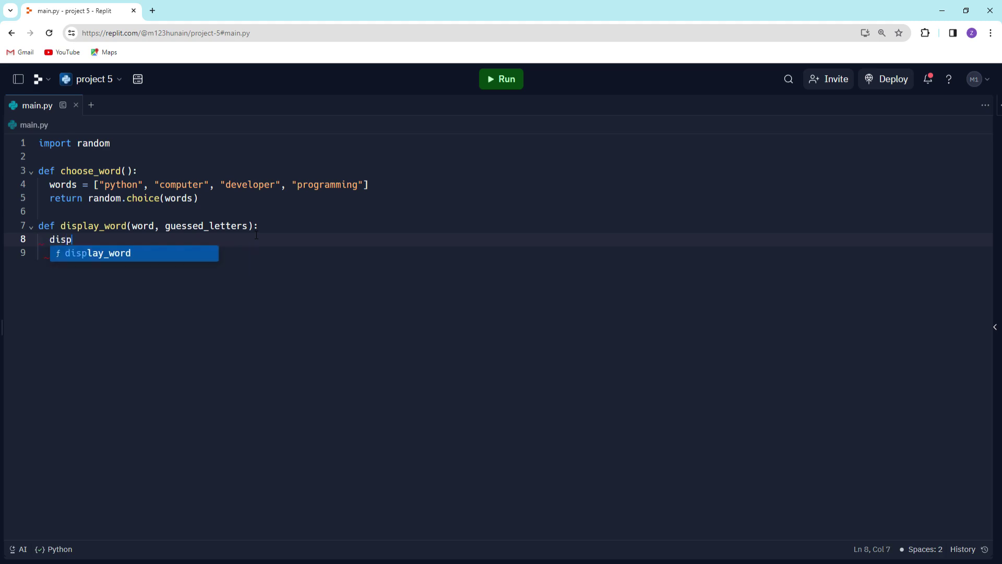
pyautogui.write('lay')
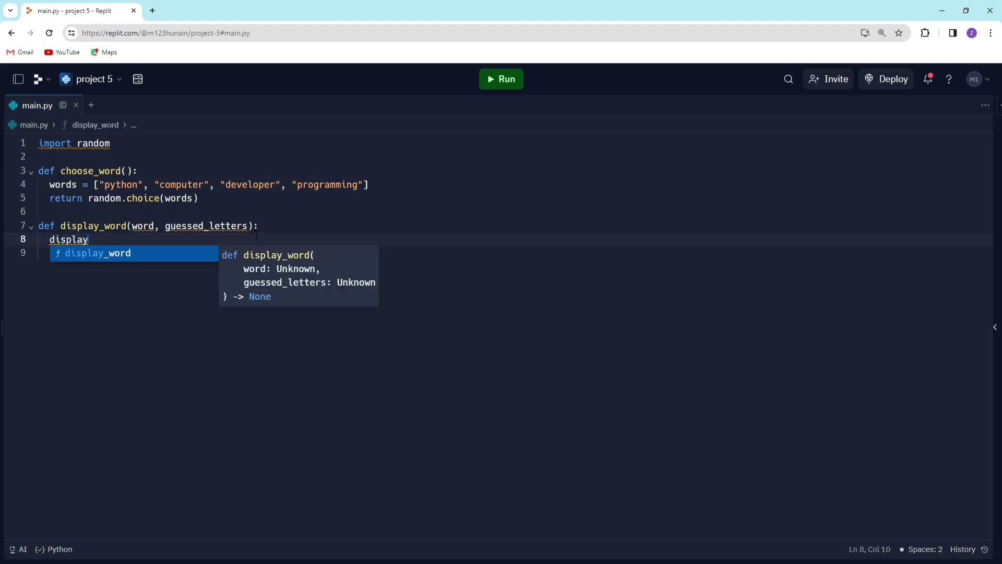
pyautogui.write(' = ')
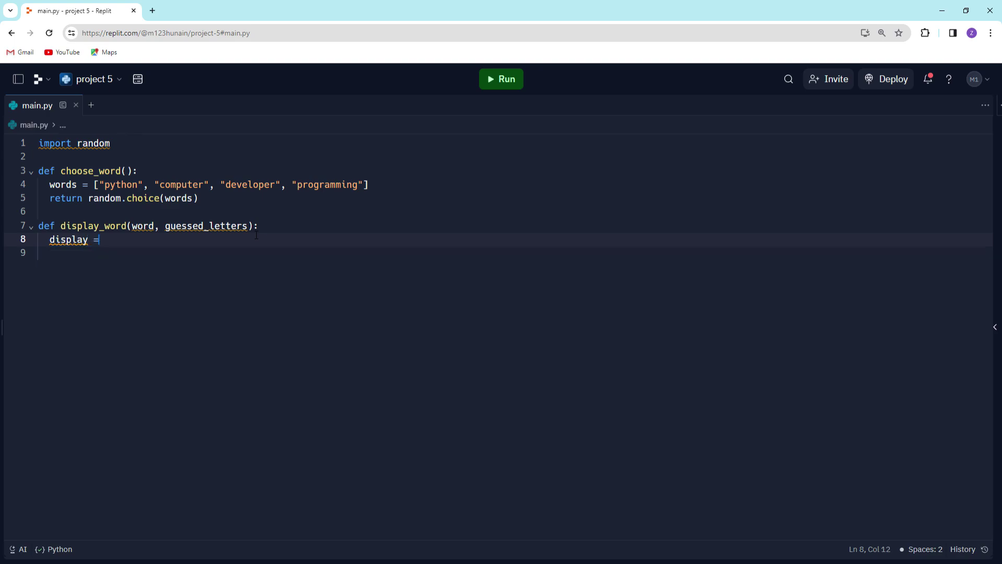
pyautogui.write('"')
pyautogui.write('"')
pyautogui.press('Return')
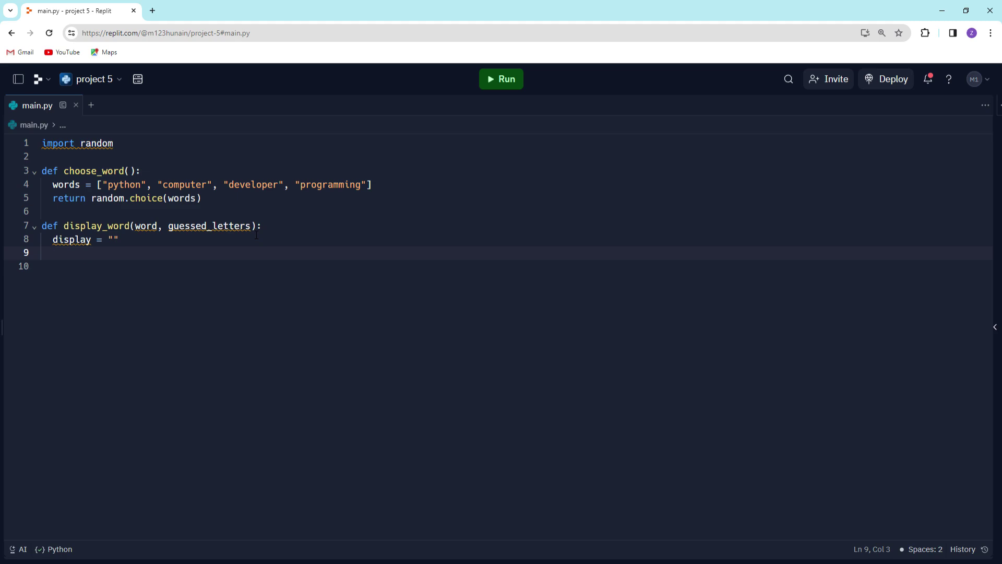
pyautogui.write('for letter in word:')
# Add the letter loop with an if-in-guessed_letters branch that adds the letter to display.
pyautogui.press('Return')
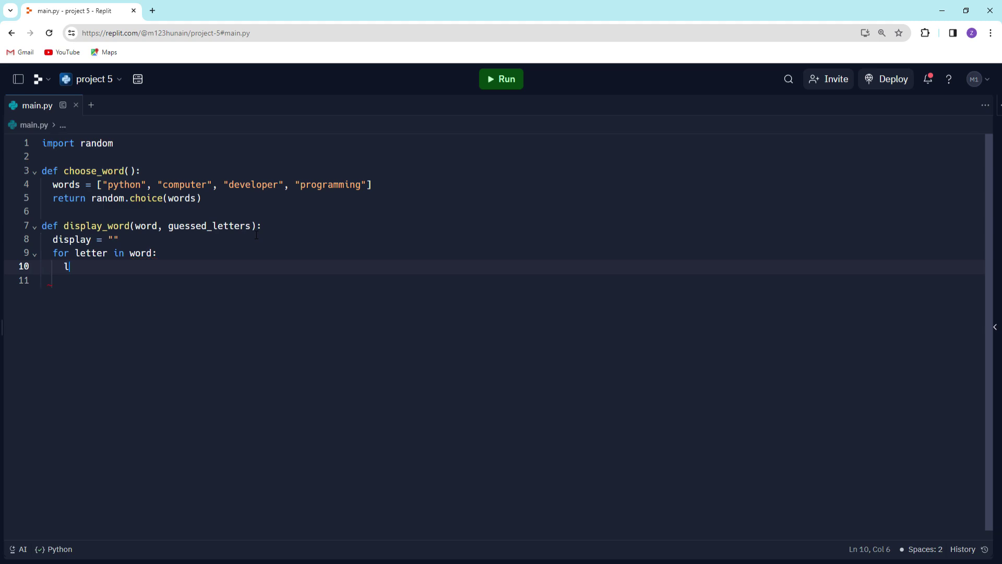
pyautogui.write('li')
pyautogui.press('BackSpace')
pyautogui.press('BackSpace')
pyautogui.write('if letter')
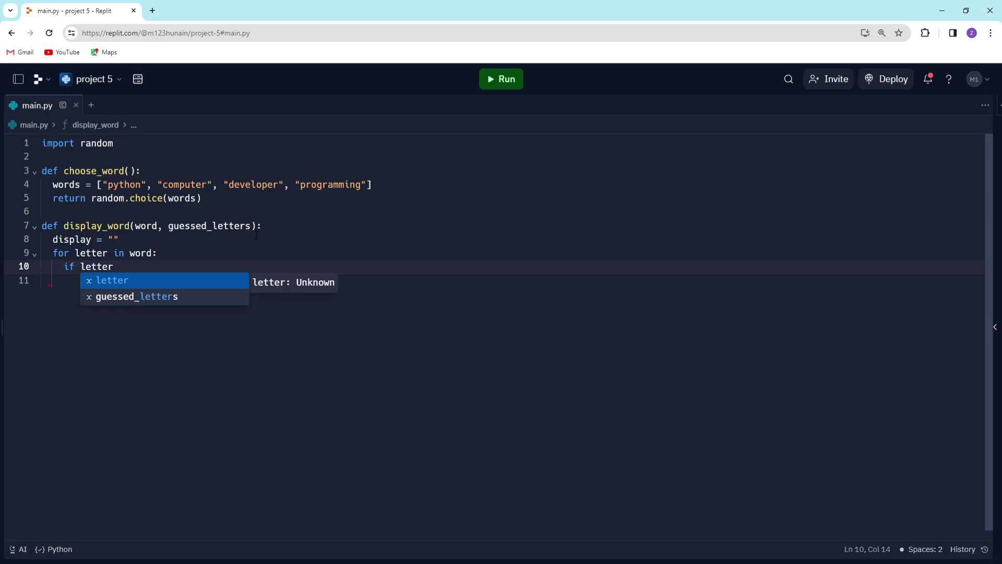
pyautogui.write(' in guess')
pyautogui.press('Return')
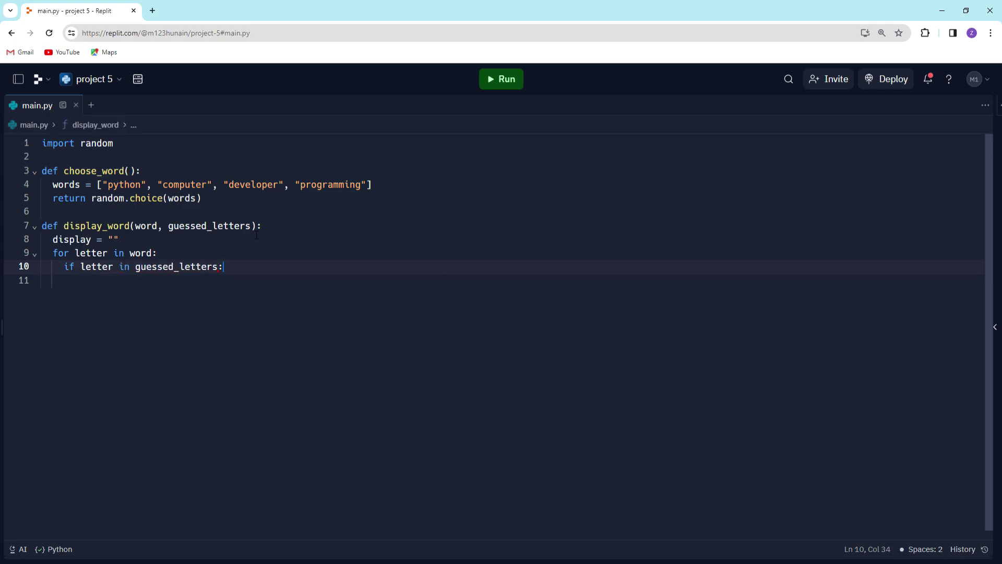
pyautogui.press('Return')
pyautogui.write('dipsla')
pyautogui.press('BackSpace')
pyautogui.press('BackSpace')
pyautogui.press('BackSpace')
pyautogui.press('BackSpace')
pyautogui.write('splau)')
pyautogui.press('BackSpace')
pyautogui.press('BackSpace')
pyautogui.write('y')
pyautogui.press('BackSpace')
pyautogui.write('+=')
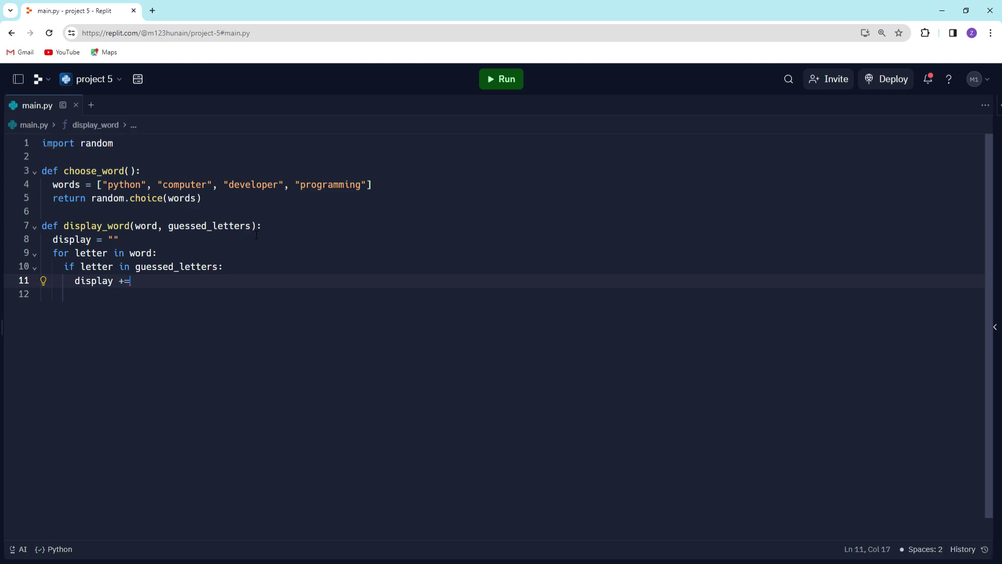
pyautogui.write(' letter')
pyautogui.press('Down')
pyautogui.press('Return')
pyautogui.press('BackSpace')
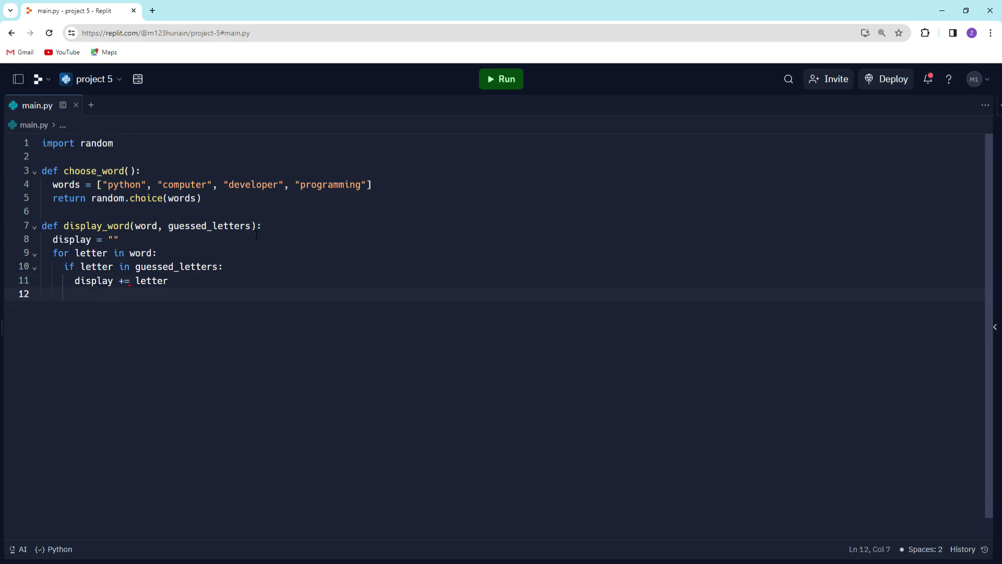
pyautogui.press('Return')
pyautogui.press('BackSpace')
pyautogui.write('else:')
# Add display += "_" under else and 'return display' at function level.
pyautogui.press('Up')
pyautogui.hotkey('ctrl', 'shift', 'k')
pyautogui.press('Return')
pyautogui.write('displau')
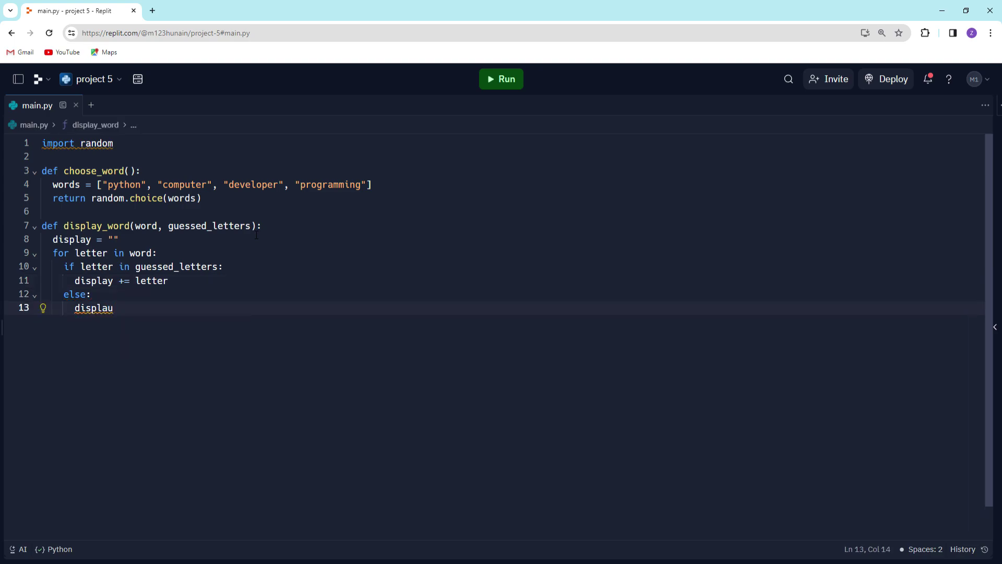
pyautogui.press('BackSpace')
pyautogui.press('BackSpace')
pyautogui.write('y += "_"')
pyautogui.press('Return')
pyautogui.press('BackSpace')
pyautogui.press('BackSpace')
pyautogui.write('ret')
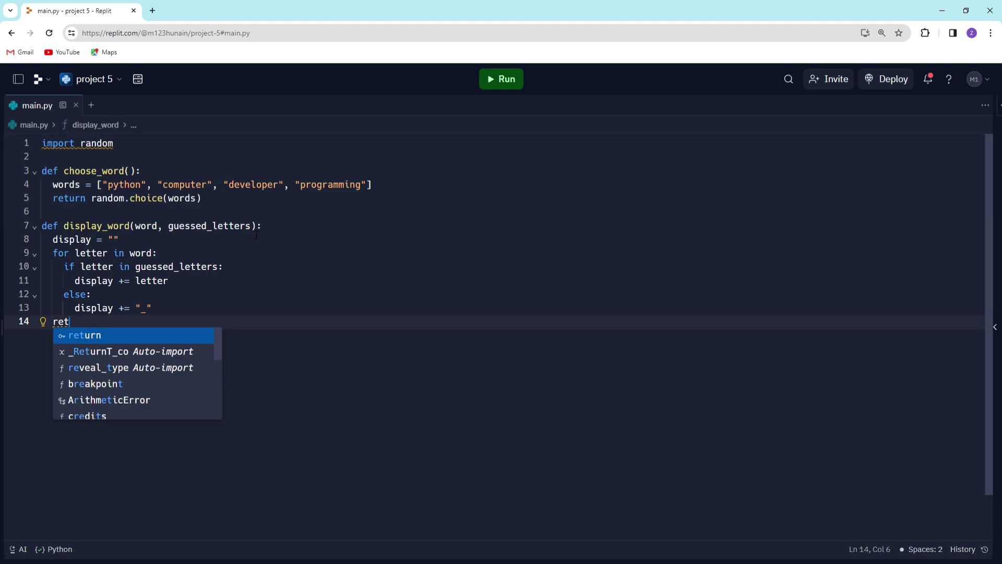
pyautogui.write('urn')
pyautogui.press('Escape')
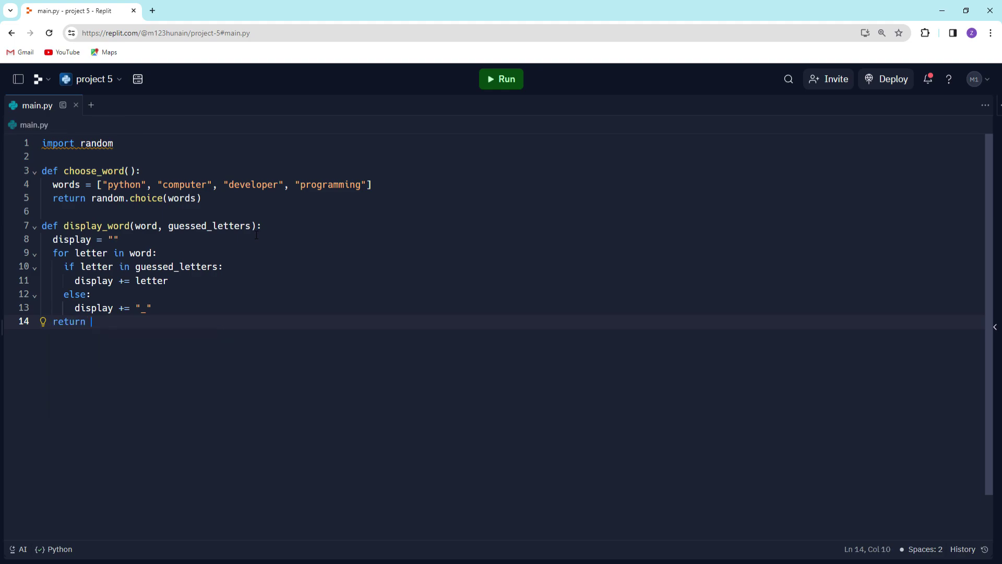
pyautogui.press('BackSpace')
pyautogui.write('display')
pyautogui.hotkey('ctrl', 'BackSpace')
pyautogui.write('retur')
pyautogui.press('Tab')
pyautogui.write('display')
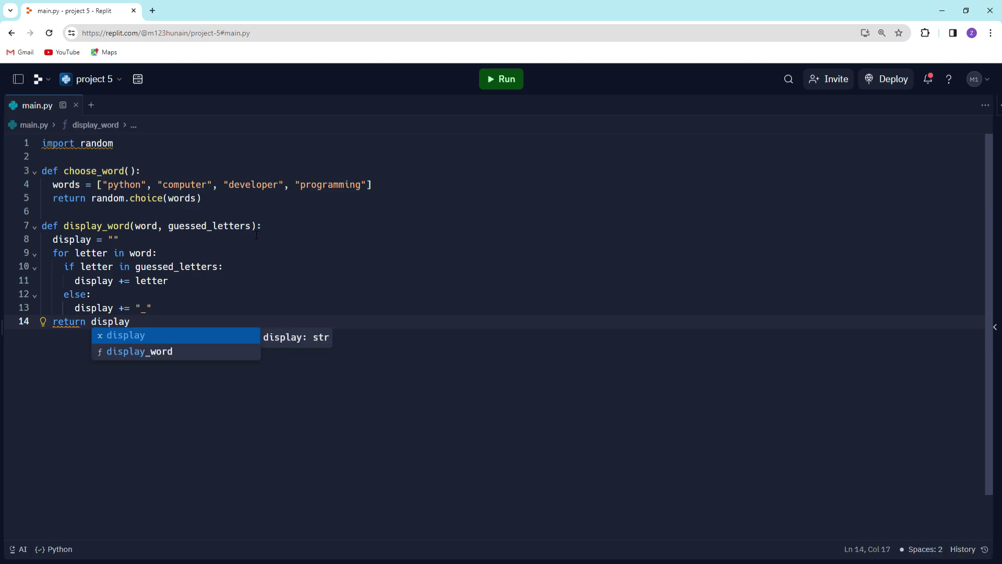
pyautogui.press('Return')
pyautogui.press('Return')
pyautogui.press('Return')
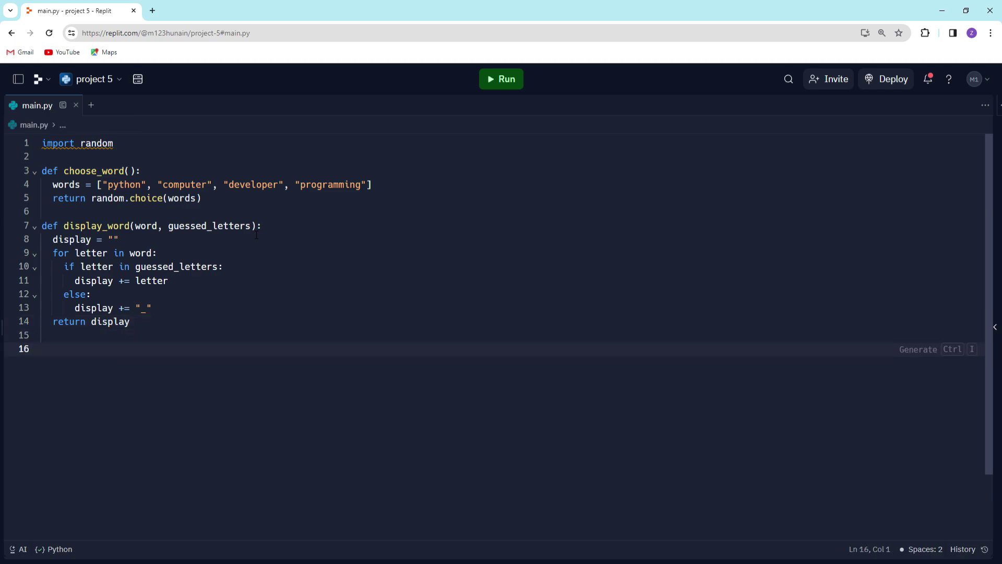
pyautogui.write('def hangman():')
pyautogui.press('Return')
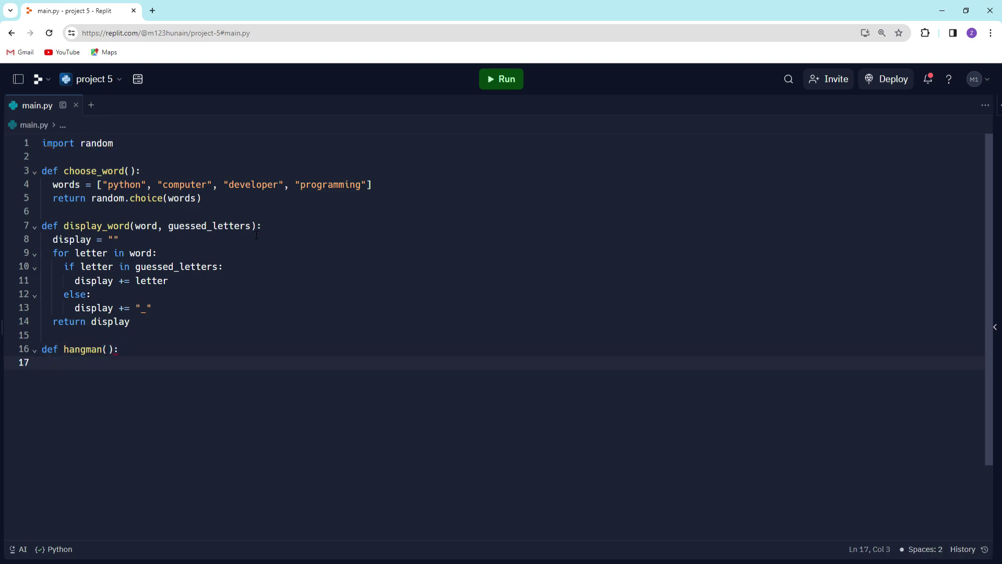
pyautogui.write('print("')
# Define hangman() printing "Welcome to the game of hangman!".
pyautogui.press('BackSpace')
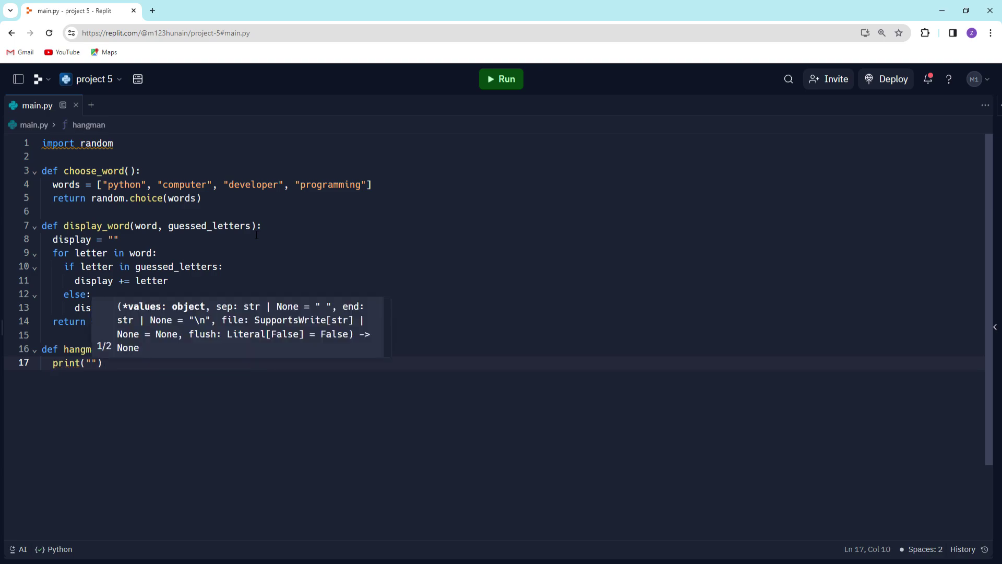
pyautogui.write('Weclome')
pyautogui.press('BackSpace')
pyautogui.press('BackSpace')
pyautogui.press('BackSpace')
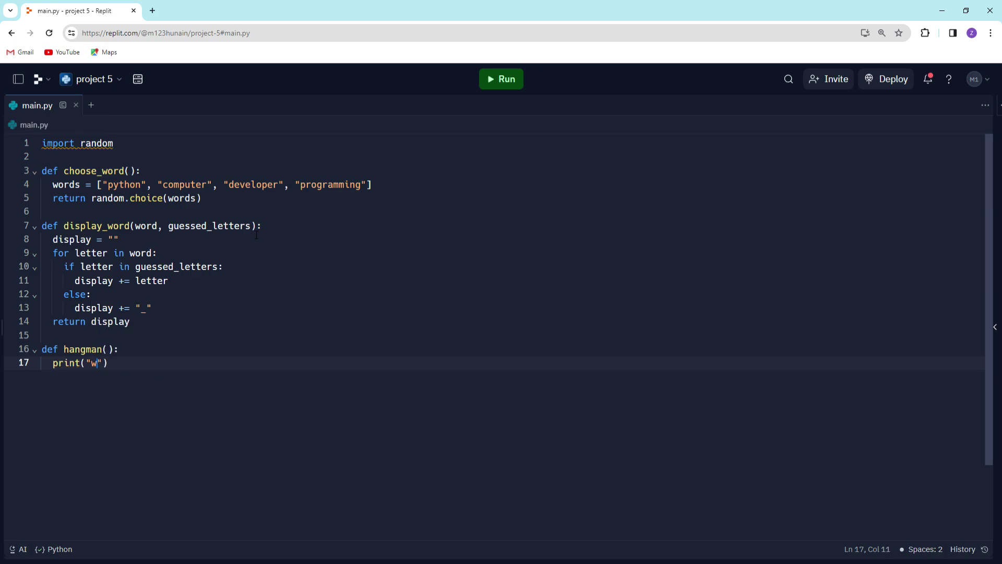
pyautogui.write('elcome to the game of hangman!"')
pyautogui.press('Return')
pyautogui.write('se')
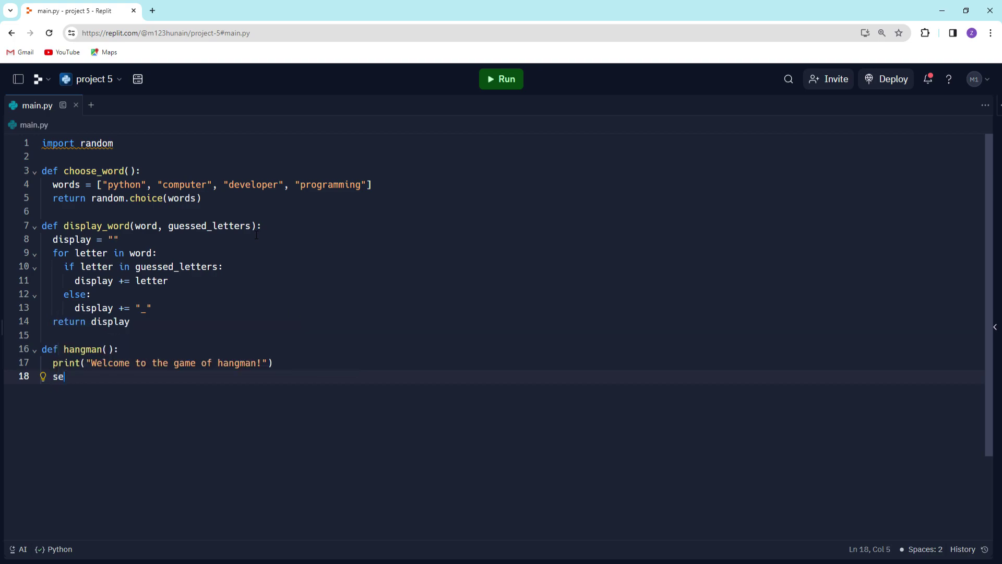
pyautogui.write('cret_')
# Set secret_word = choose_word().lower() inside hangman().
pyautogui.press('BackSpace')
pyautogui.write('_word')
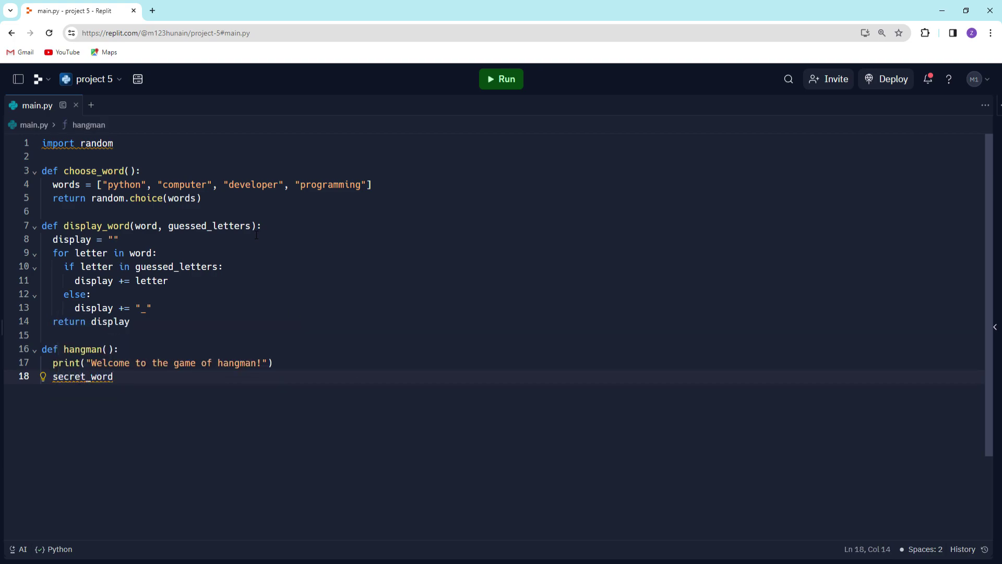
pyautogui.write(' = choose.wor')
pyautogui.press('Escape')
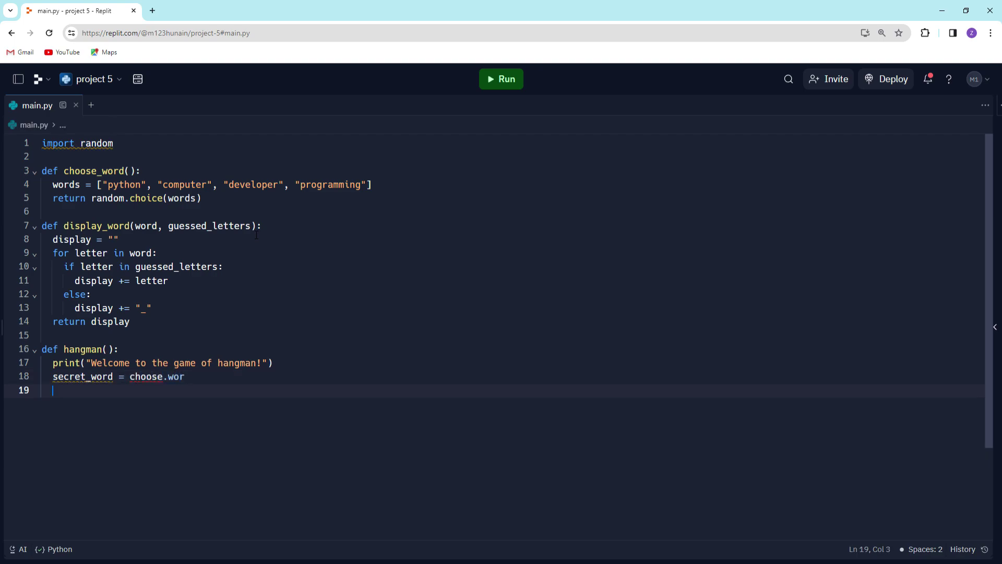
pyautogui.press('BackSpace')
pyautogui.press('BackSpace')
pyautogui.press('BackSpace')
pyautogui.write('-wo')
pyautogui.press('BackSpace')
pyautogui.press('BackSpace')
pyautogui.press('BackSpace')
pyautogui.write('-wor')
pyautogui.press('BackSpace')
pyautogui.press('BackSpace')
pyautogui.press('BackSpace')
pyautogui.write('w')
pyautogui.press('BackSpace')
pyautogui.press('BackSpace')
pyautogui.write('_word(')
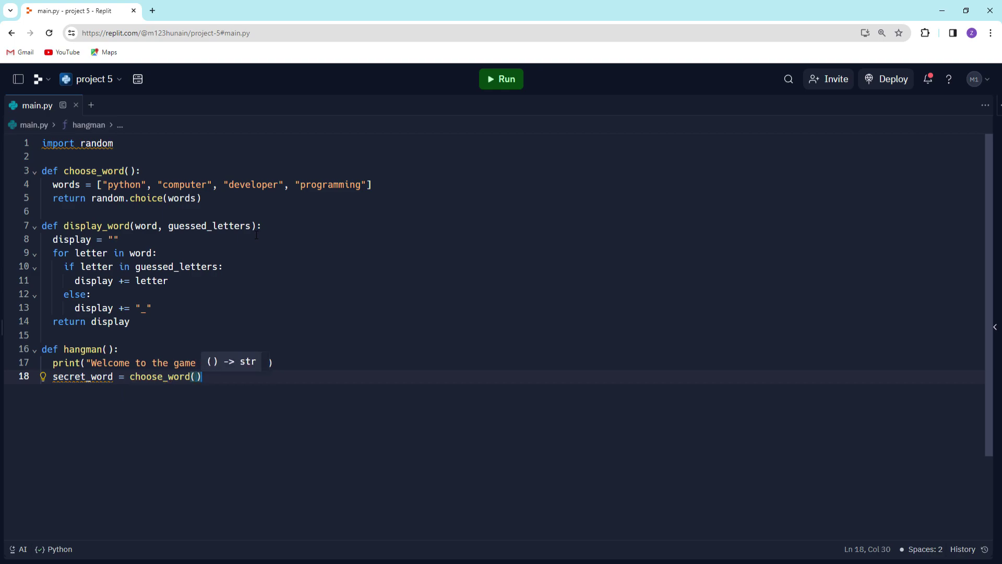
pyautogui.write(').l')
pyautogui.write('woer)')
pyautogui.press('BackSpace')
pyautogui.press('BackSpace')
pyautogui.press('BackSpace')
pyautogui.press('BackSpace')
pyautogui.press('BackSpace')
pyautogui.write('ower8')
pyautogui.press('BackSpace')
pyautogui.write('(')
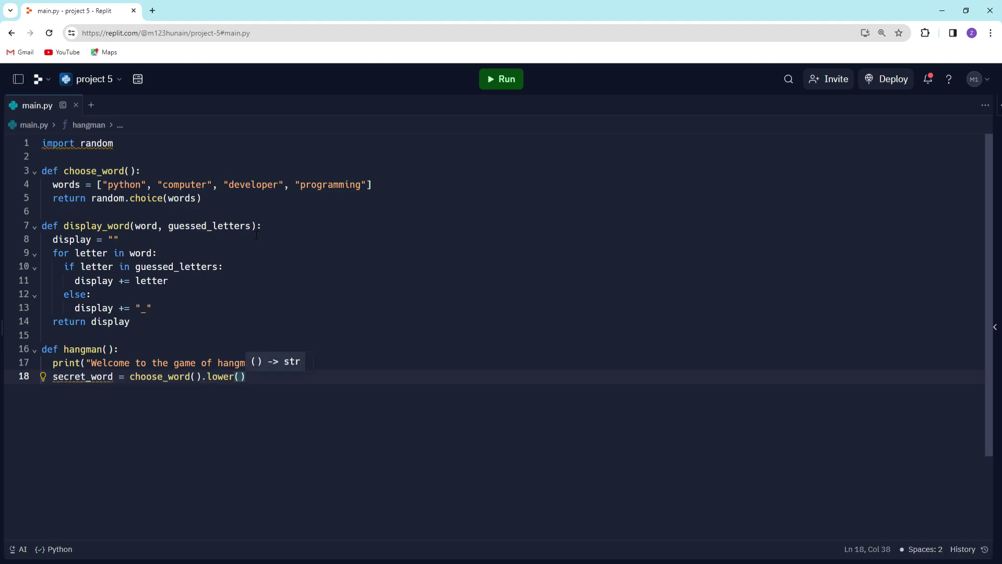
pyautogui.press('Return')
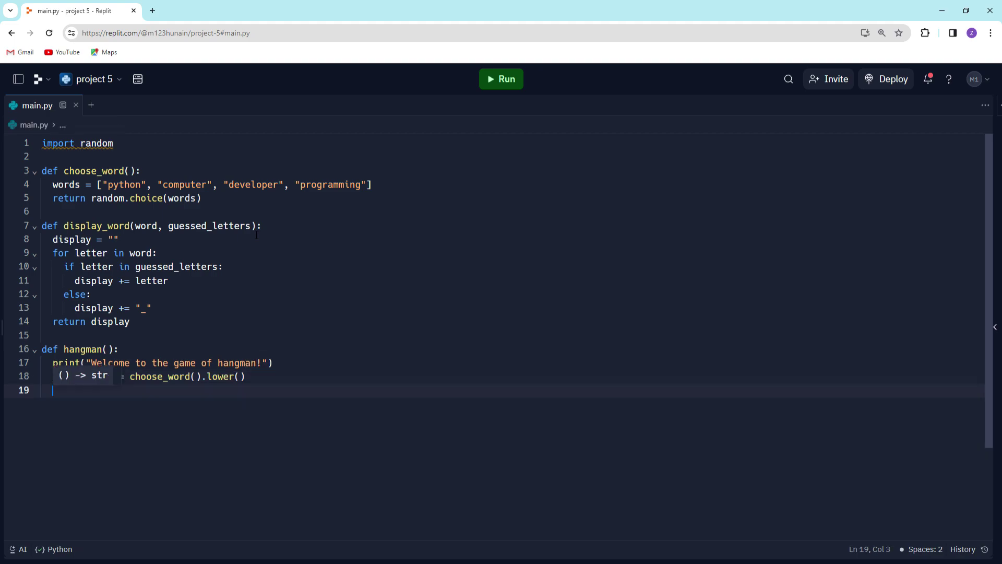
pyautogui.write('guessed_letters')
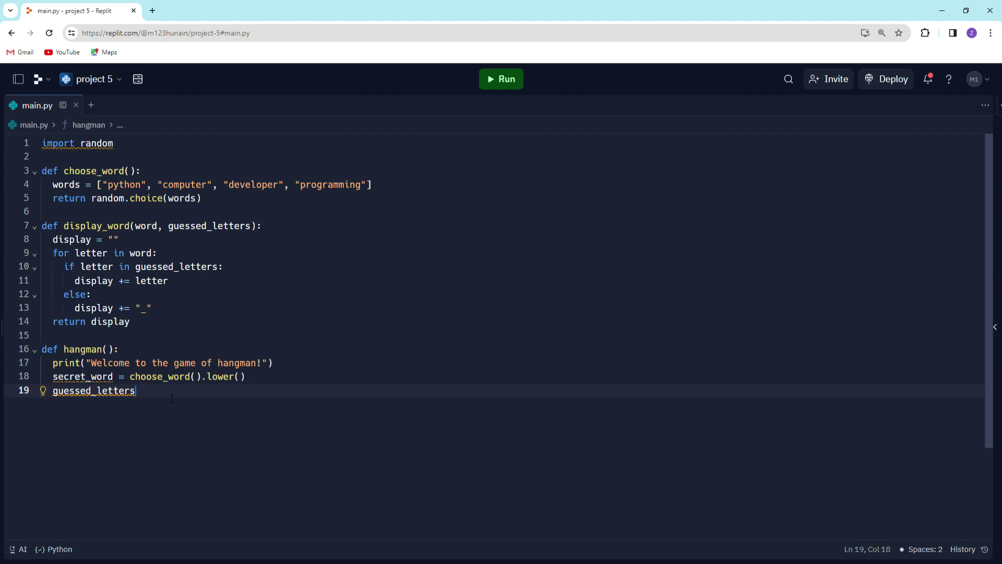
# Add guessed_letters = [] and attempts = 6 below the secret word.
pyautogui.click(240, 378)
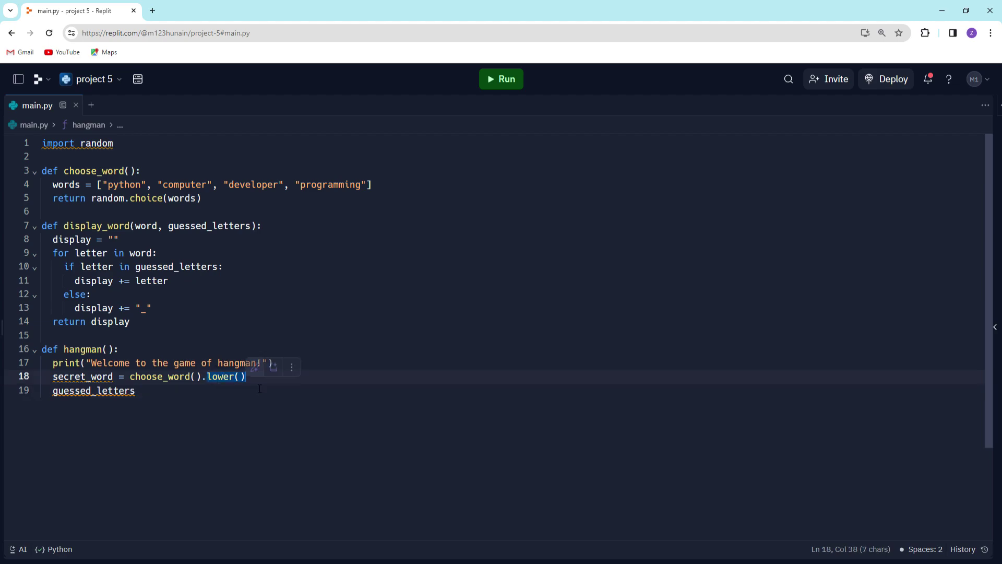
pyautogui.click(228, 397)
pyautogui.press('Return')
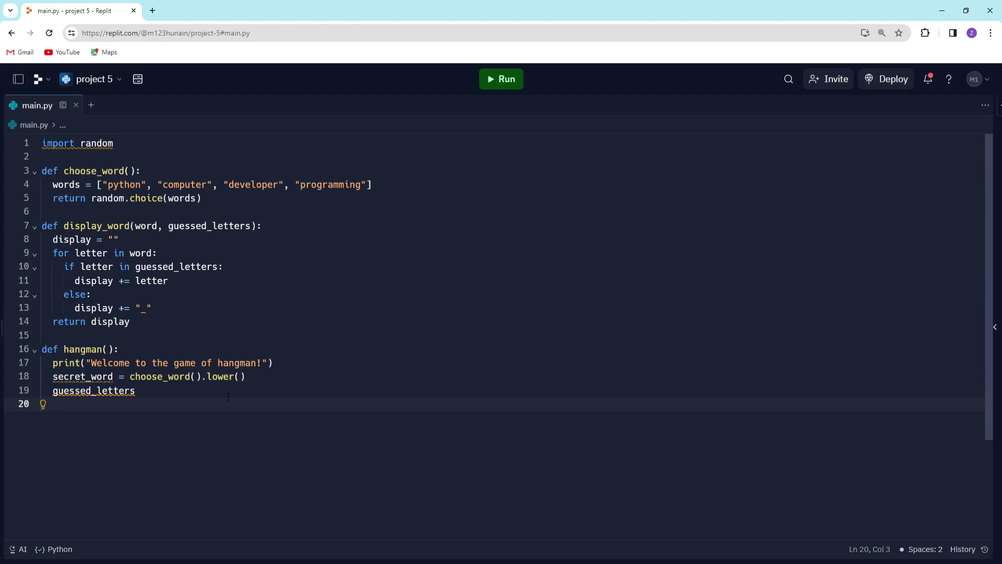
pyautogui.press('BackSpace')
pyautogui.press('BackSpace')
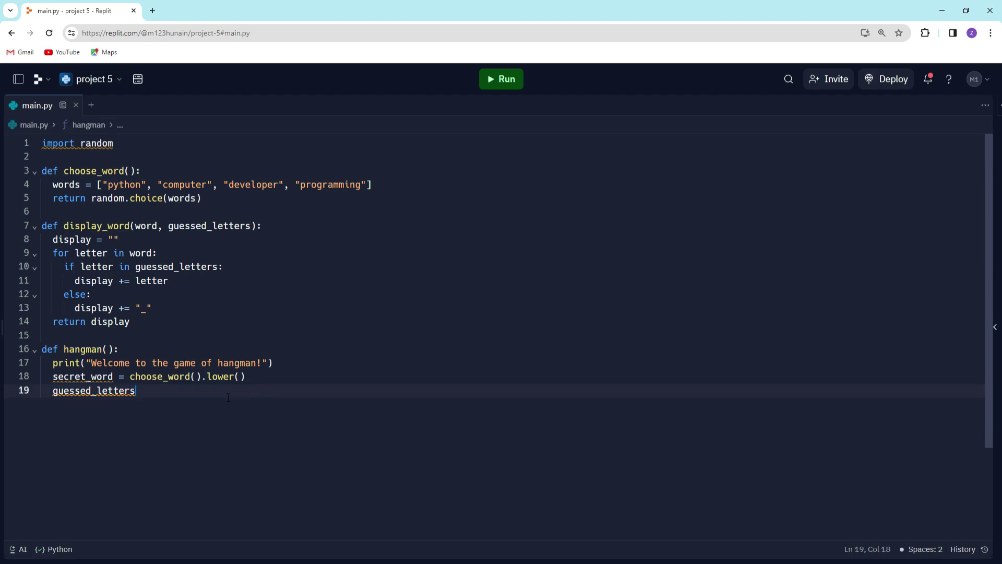
pyautogui.write(' = []')
pyautogui.press('Return')
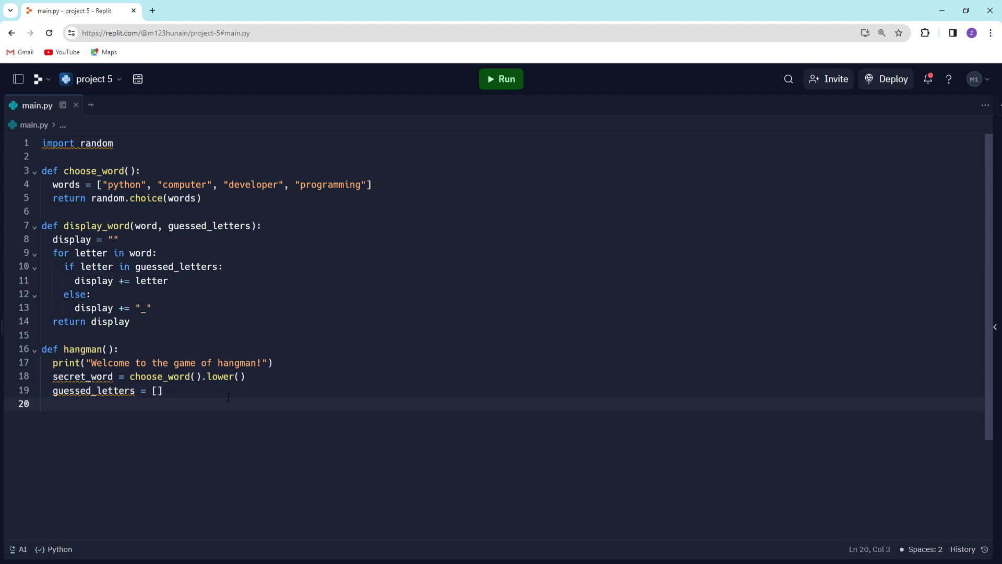
pyautogui.write('attempts = 6')
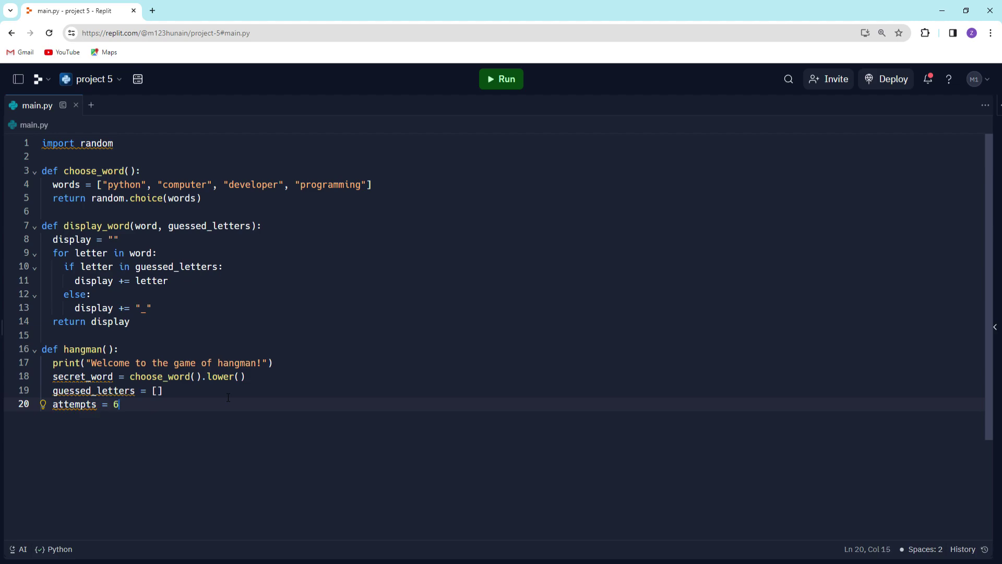
# Review the hangman setup lines and highlight choose_word's word list.
pyautogui.moveTo(245, 376); pyautogui.dragTo(119, 404)
pyautogui.click(245, 376)
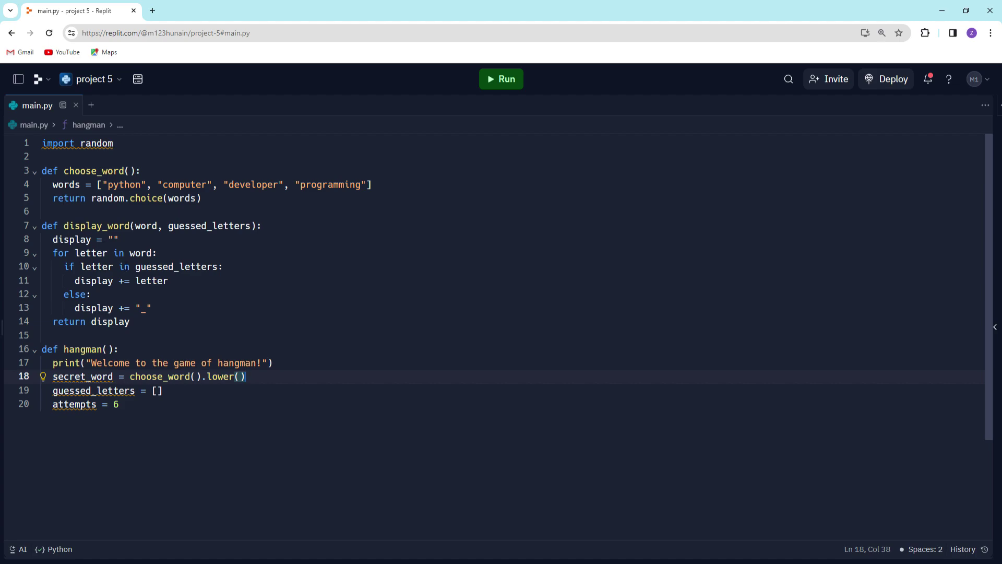
pyautogui.moveTo(246, 377)
pyautogui.mouseDown()
pyautogui.moveTo(161, 391)
pyautogui.moveTo(52, 363)
pyautogui.mouseUp()
pyautogui.click(169, 376)
pyautogui.click(169, 377)
pyautogui.moveTo(102, 185); pyautogui.dragTo(372, 185)
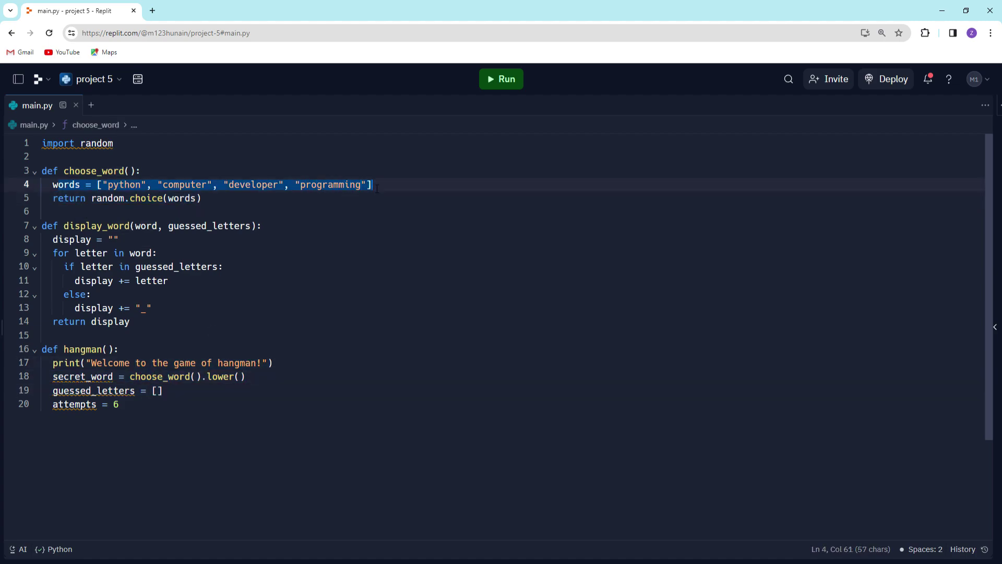
pyautogui.click(86, 362)
# Highlight guessed_letters and its empty list, then return the caret after attempts = 6.
pyautogui.doubleClick(94, 391)
pyautogui.click(119, 404)
pyautogui.moveTo(164, 391); pyautogui.dragTo(151, 391)
pyautogui.press('Left')
pyautogui.press('Down')
pyautogui.press('Up')
pyautogui.press('Right')
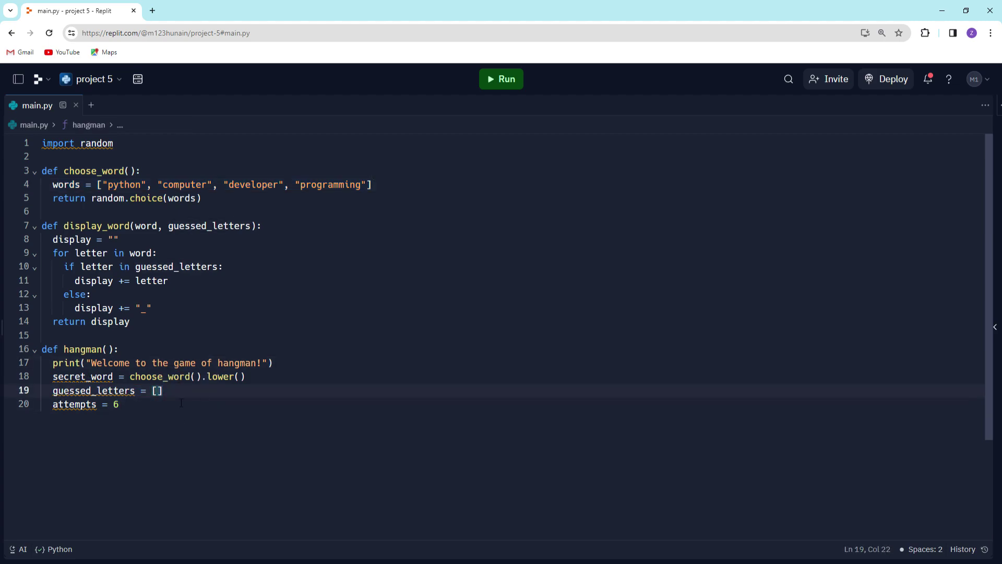
pyautogui.press('Down')
pyautogui.press('Up')
pyautogui.press('Down')
# Add the loop header 'while attempts > 0:' on line 22.
pyautogui.press('Return')
pyautogui.press('Return')
pyautogui.write('whiler')
pyautogui.press('BackSpace')
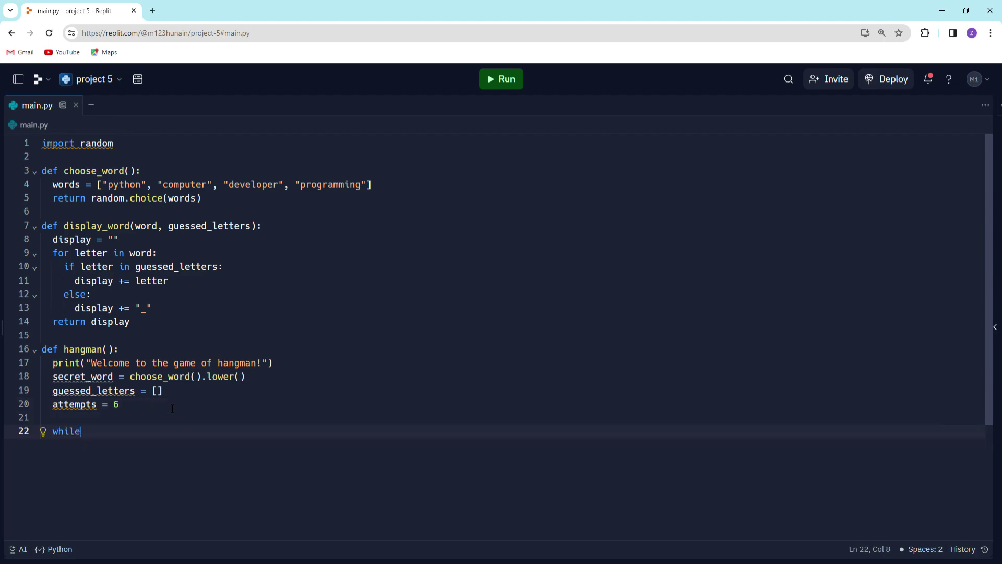
pyautogui.write(' attempts')
pyautogui.press('Escape')
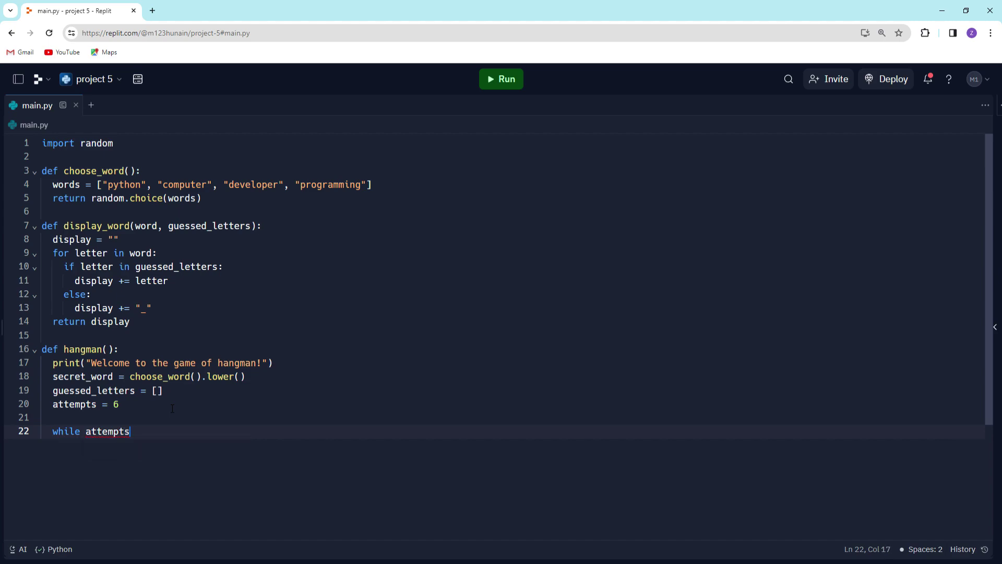
pyautogui.write('=')
pyautogui.press('BackSpace')
pyautogui.write('<=')
pyautogui.press('BackSpace')
pyautogui.write('z')
pyautogui.press('BackSpace')
pyautogui.press('BackSpace')
pyautogui.write('> ')
pyautogui.write('0:')
pyautogui.press('Return')
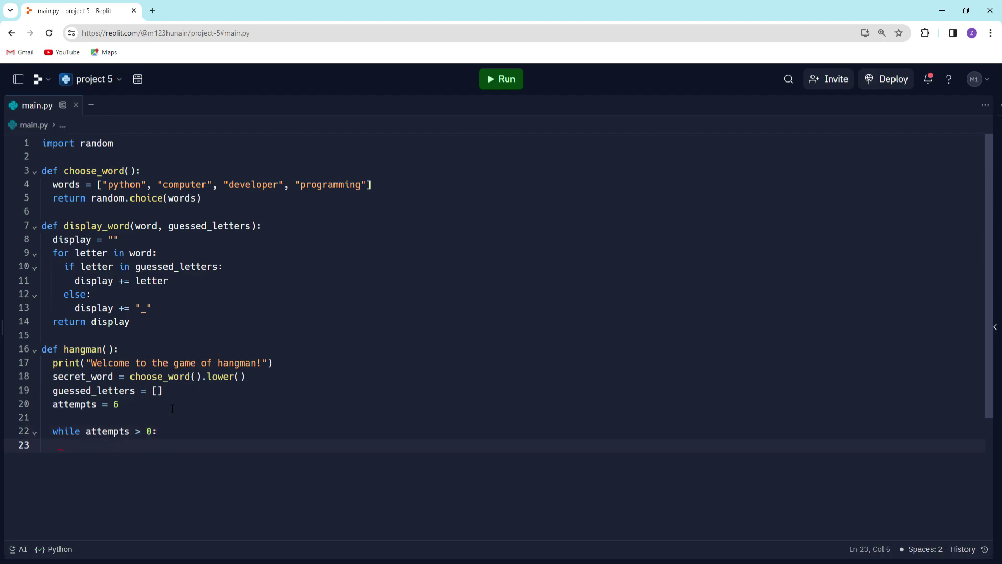
pyautogui.write('print("\\nm')
# Inside the loop, print("\nAttempts left: ", attempts).
pyautogui.press('BackSpace')
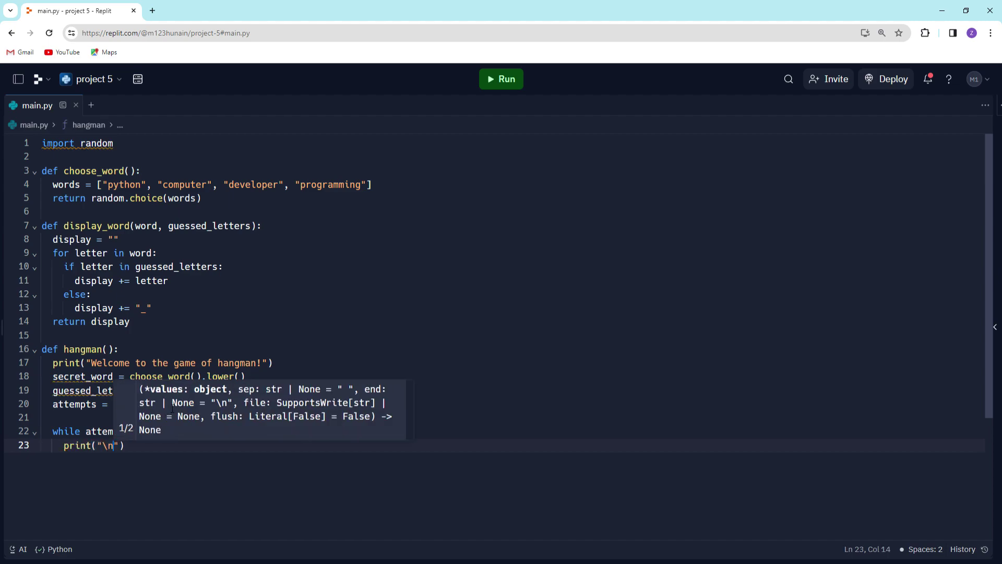
pyautogui.write('Attempts :')
pyautogui.press('BackSpace')
pyautogui.write('left:')
pyautogui.press('End')
pyautogui.press('Left')
pyautogui.write(', at')
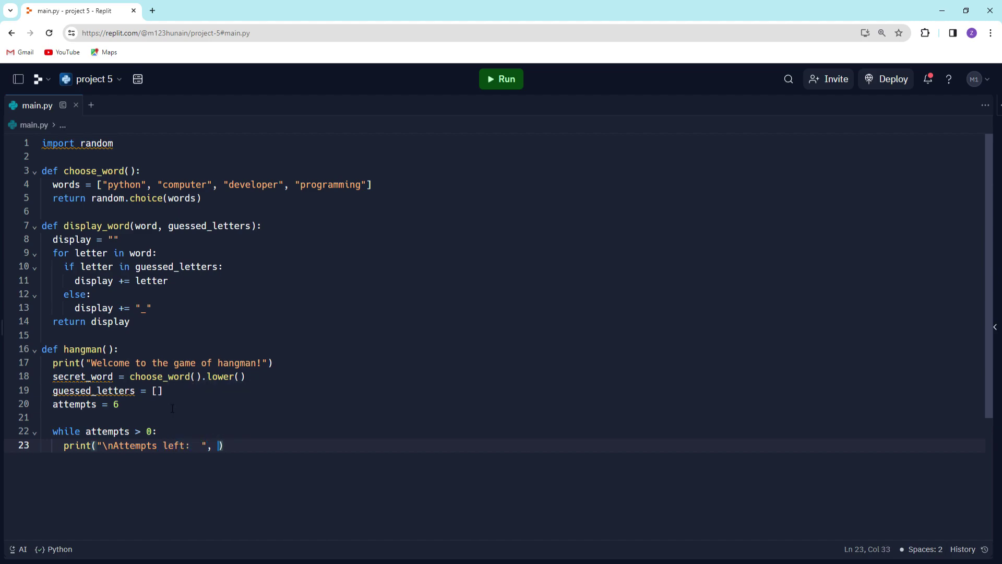
pyautogui.write('tempts')
pyautogui.press('End')
pyautogui.press('Return')
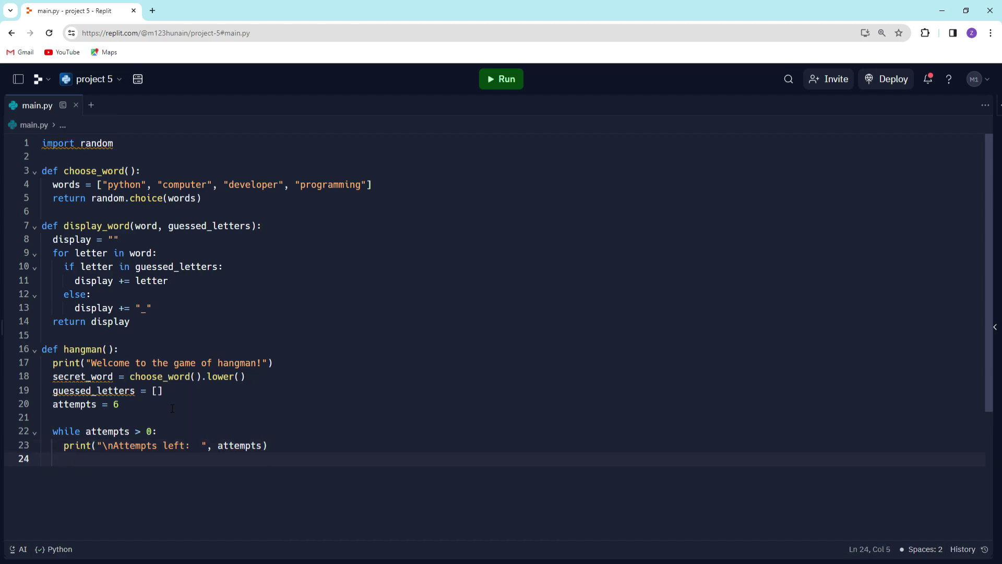
pyautogui.write('current_displau')
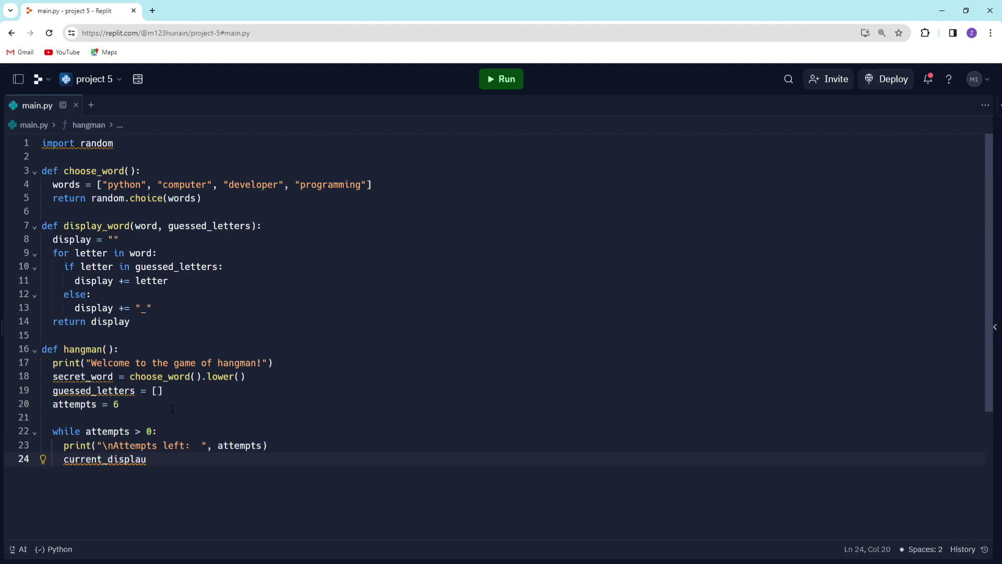
# Set current_display = display_word(secret_word, guessed_letters), then print(current_display).
pyautogui.press('BackSpace')
pyautogui.write('y = ')
pyautogui.write('displau')
pyautogui.press('BackSpace')
pyautogui.write('y_word(')
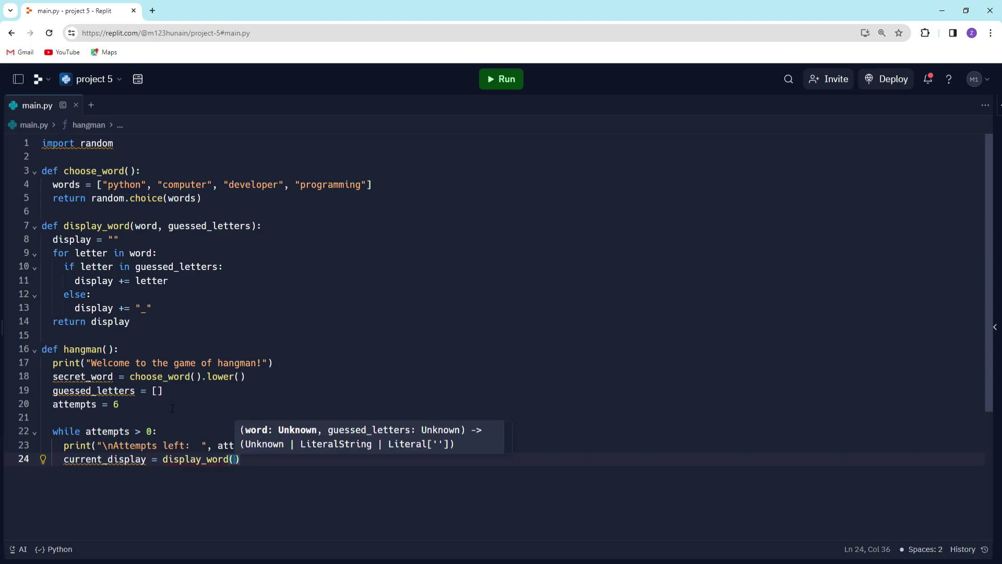
pyautogui.write('secret_word, guessed')
pyautogui.press('Tab')
pyautogui.press('BackSpace')
pyautogui.press('Up')
pyautogui.press('Right')
pyautogui.click(483, 470)
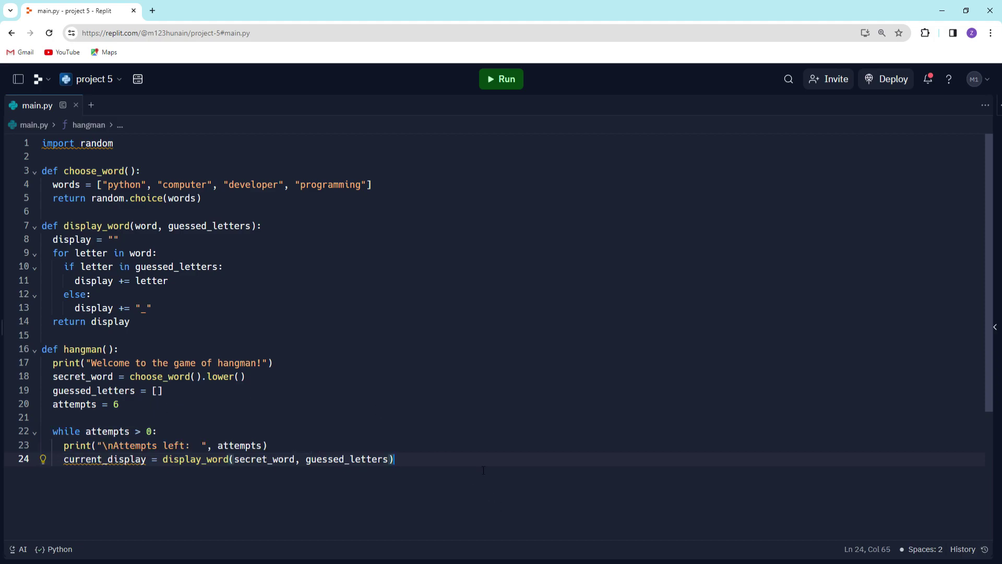
pyautogui.press('Return')
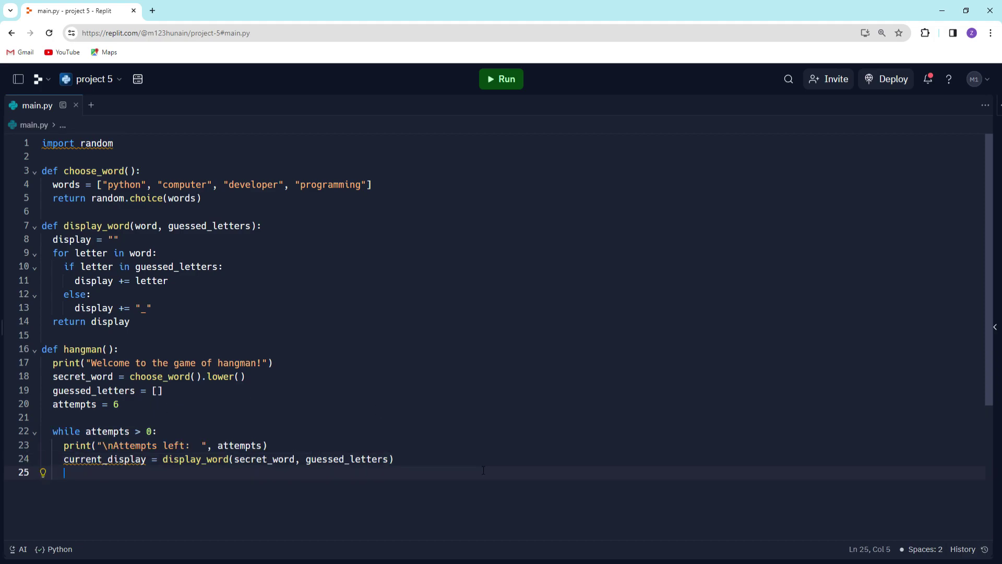
pyautogui.write('print(current_display)')
pyautogui.press('Return')
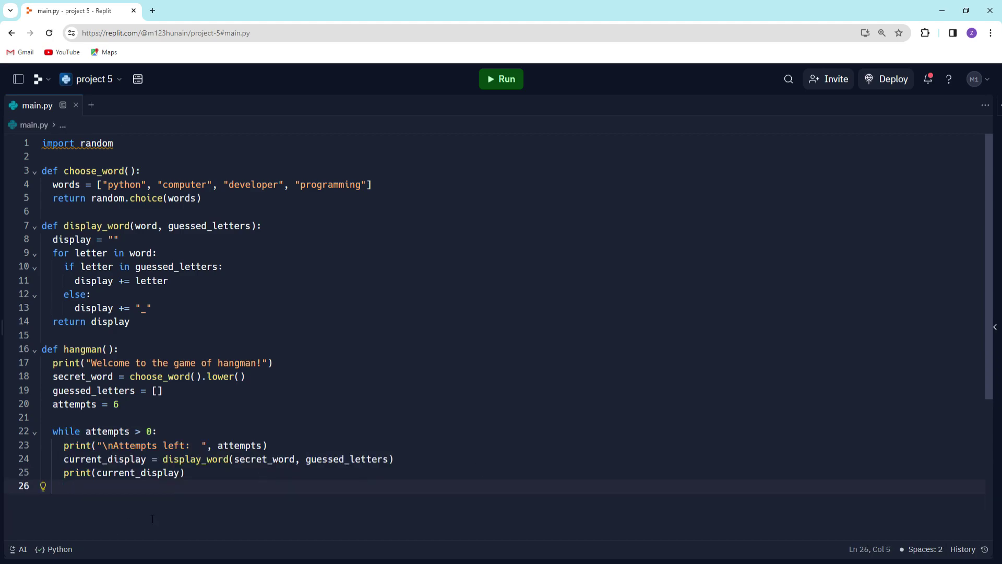
# Type 'guess' at loop-level indentation on line 27, then restore the while line's indent.
pyautogui.press('Return')
pyautogui.press('BackSpace')
pyautogui.write('gue')
pyautogui.press('BackSpace')
pyautogui.press('BackSpace')
pyautogui.press('BackSpace')
pyautogui.press('Tab')
pyautogui.write('guess')
pyautogui.click(53, 432)
pyautogui.press('Tab')
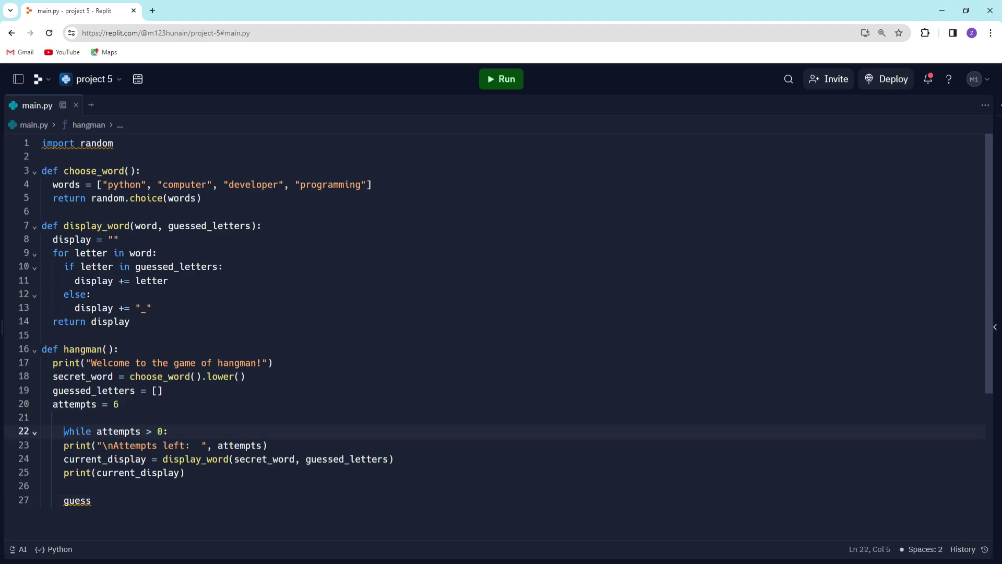
pyautogui.hotkey('shift', 'Tab')
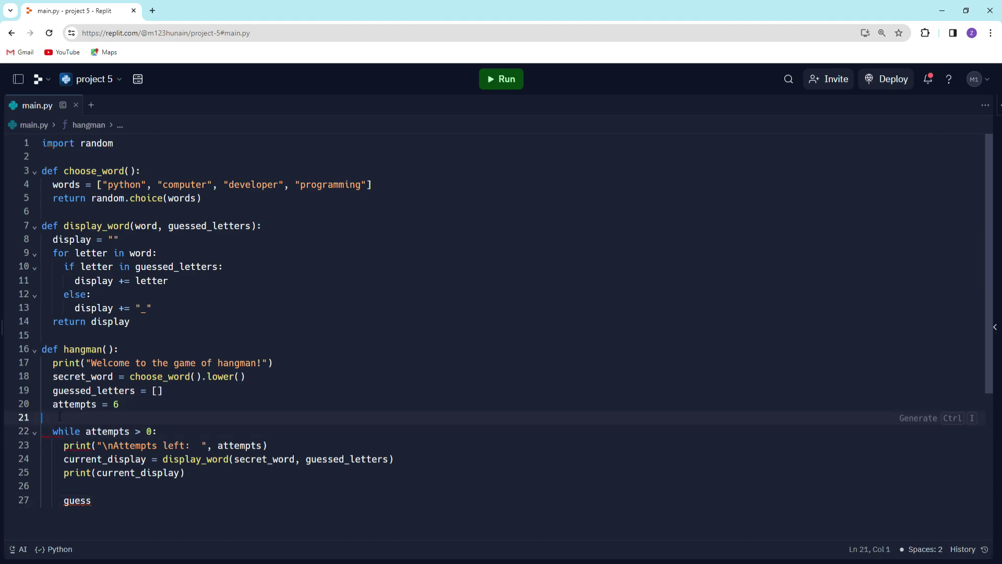
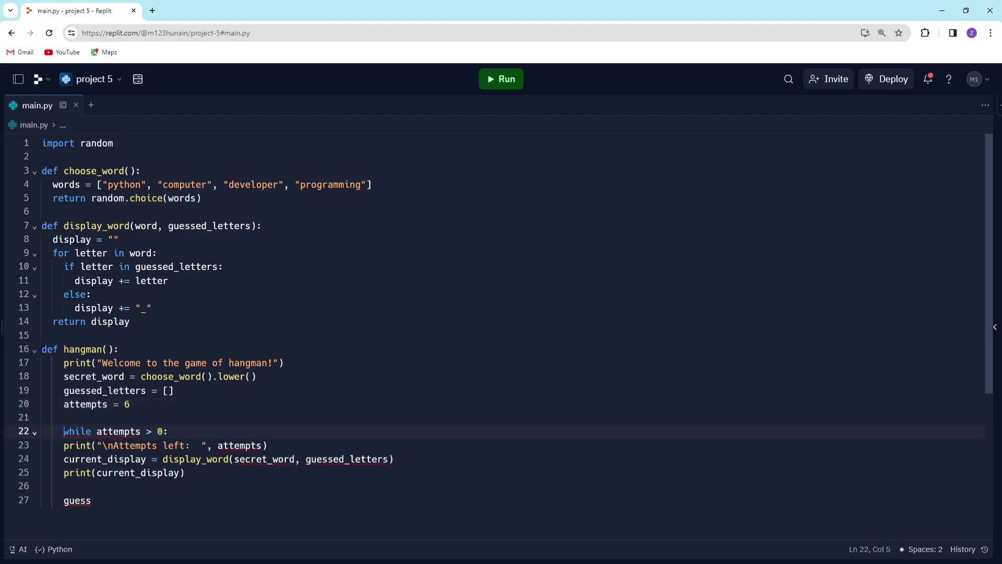
# Indent the hangman setup lines, the while loop and its display lines.
pyautogui.click(63, 444)
pyautogui.press('Tab')
pyautogui.press('Tab')
pyautogui.click(63, 472)
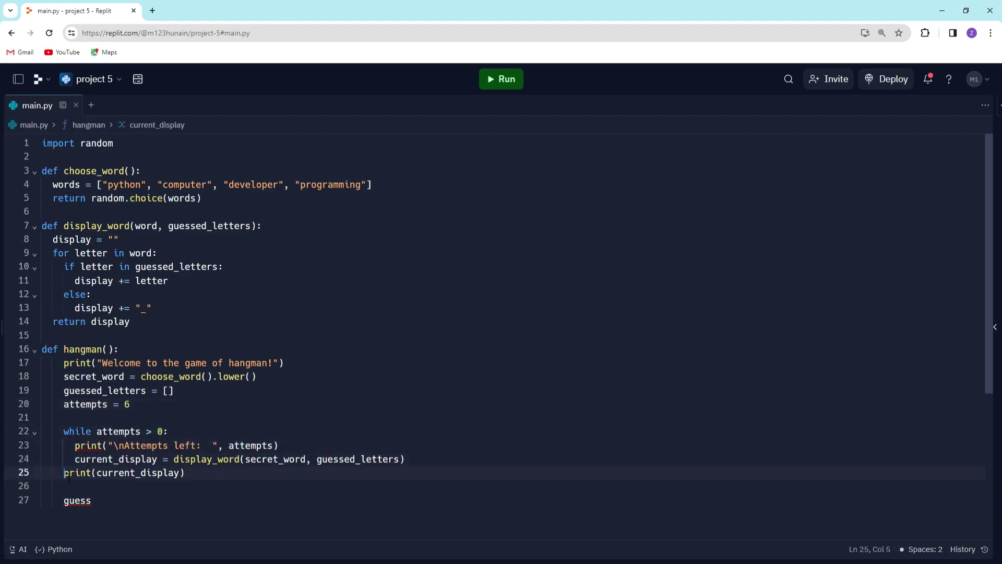
pyautogui.press('Tab')
pyautogui.click(72, 501)
pyautogui.press('Tab')
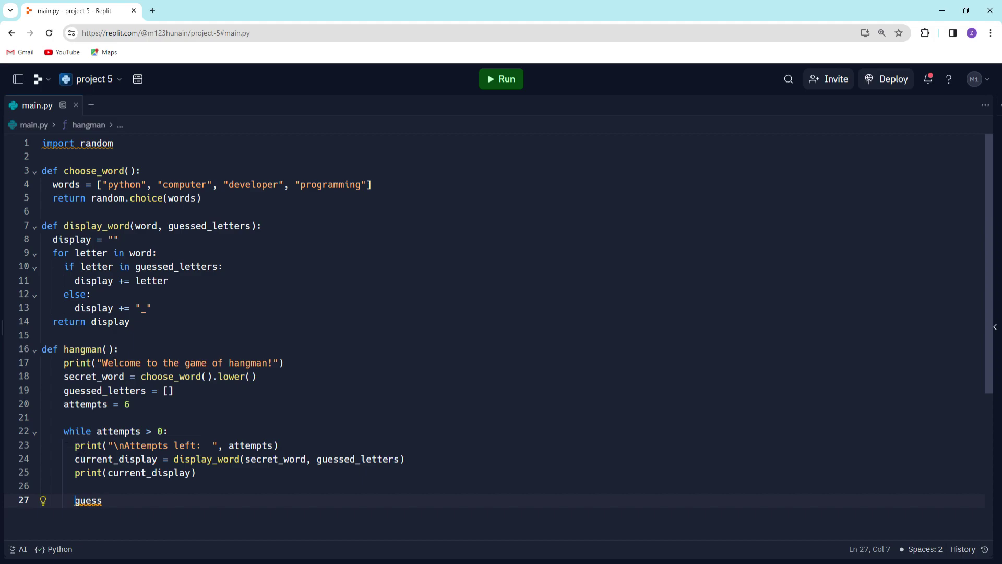
# Indent the Attempts left print and current_display lines one level further.
pyautogui.click(76, 447)
pyautogui.press('Tab')
pyautogui.press('Down')
pyautogui.press('Home')
pyautogui.press('Tab')
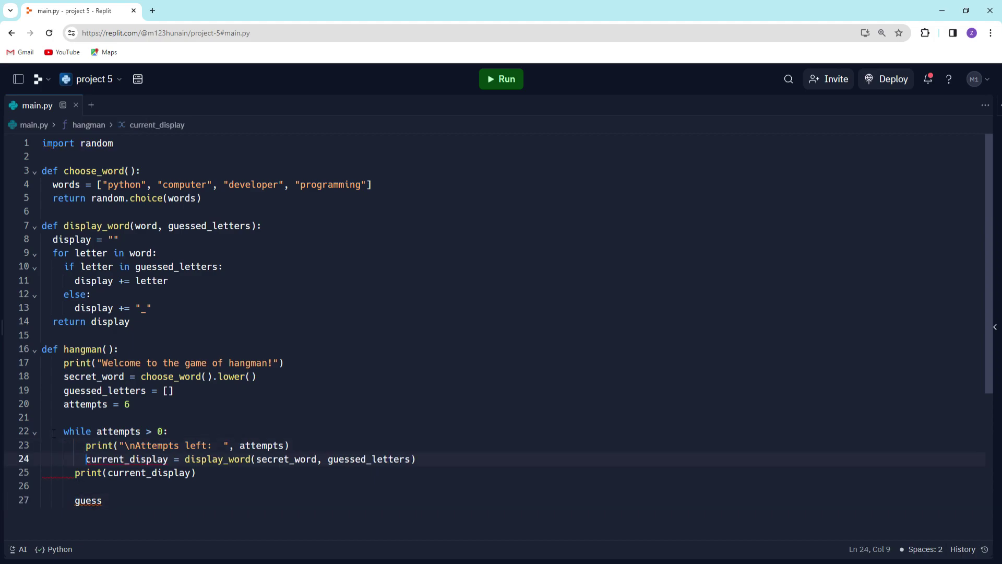
# Unindent the first hangman body lines so attempts = 6 aligns with them.
pyautogui.press('Up')
pyautogui.press('Up')
pyautogui.press('Up')
pyautogui.hotkey('shift', 'Tab')
pyautogui.press('Down')
pyautogui.hotkey('shift', 'Tab')
pyautogui.press('Down')
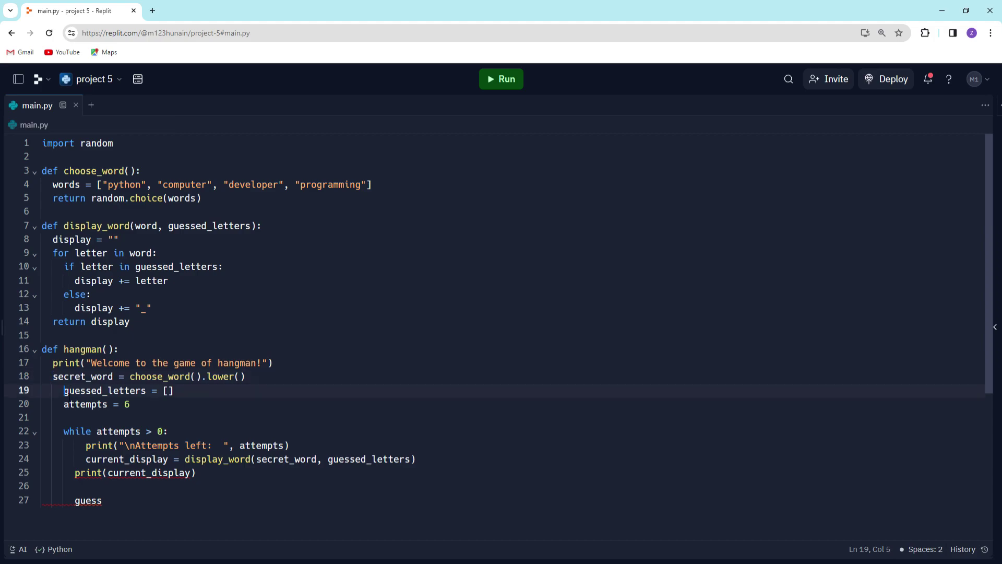
pyautogui.hotkey('shift', 'Tab')
pyautogui.press('Down')
pyautogui.hotkey('shift', 'Tab')
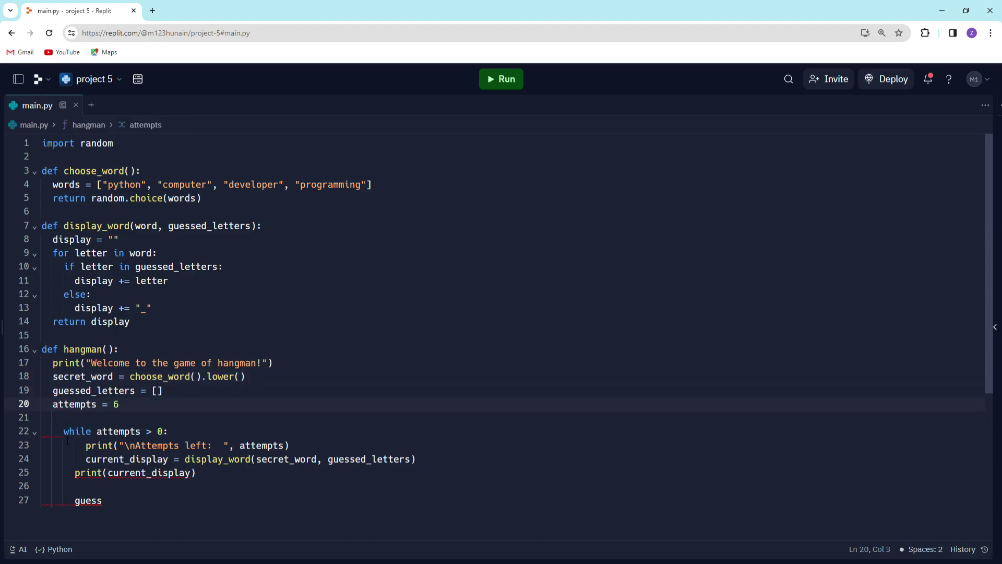
pyautogui.moveTo(117, 445)
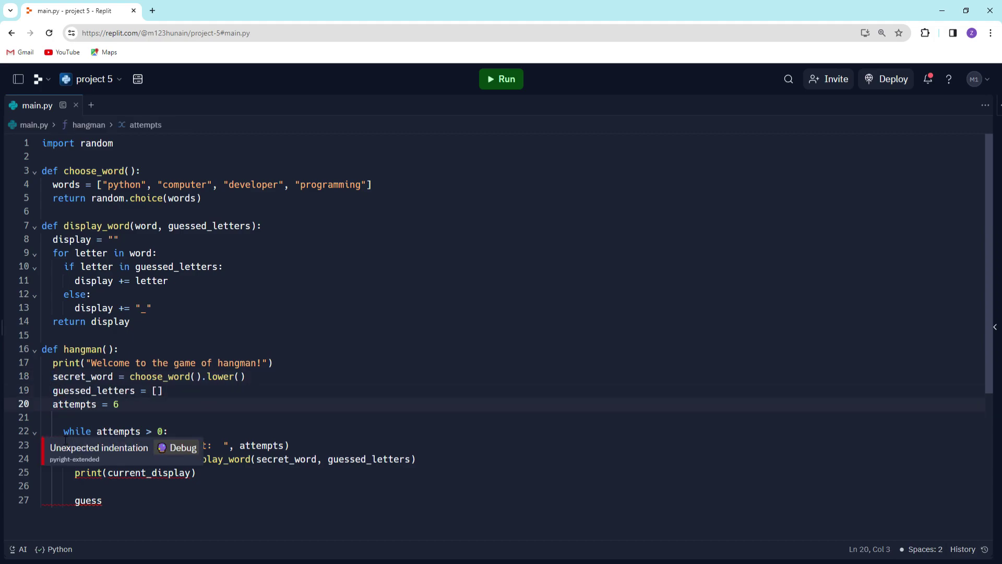
# Shift the while line left and align the Attempts left print and current_display lines.
pyautogui.press('Down')
pyautogui.press('Down')
pyautogui.press('Delete')
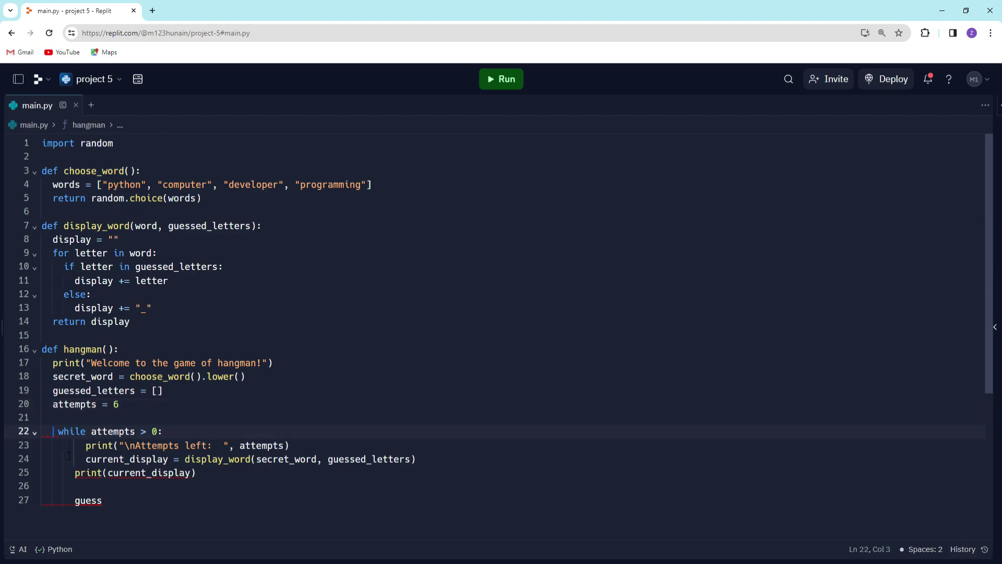
pyautogui.press('BackSpace')
pyautogui.click(82, 445)
pyautogui.press('BackSpace')
pyautogui.press('BackSpace')
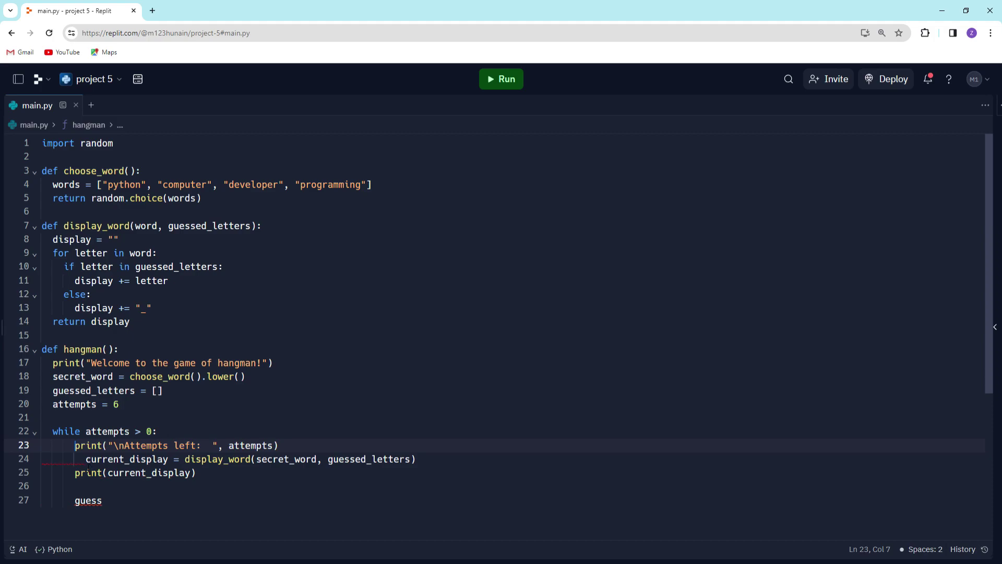
pyautogui.press('Down')
pyautogui.press('BackSpace')
pyautogui.press('BackSpace')
pyautogui.press('Down')
pyautogui.press('Down')
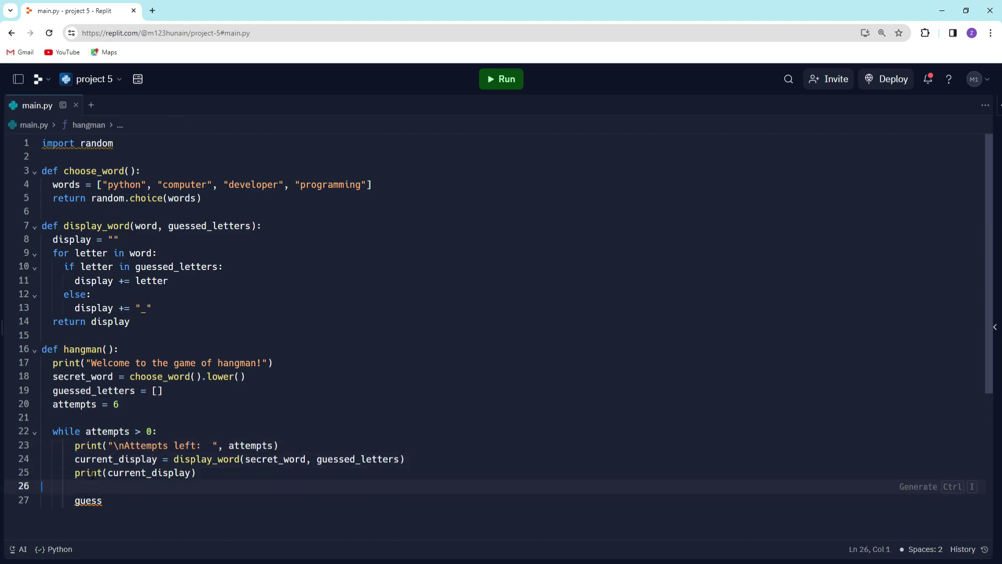
pyautogui.click(148, 505)
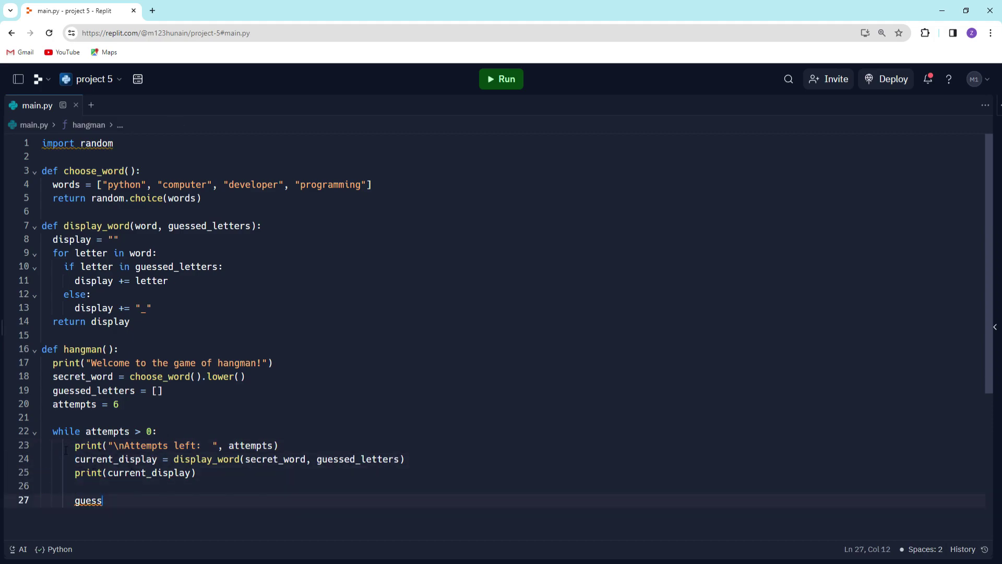
pyautogui.moveTo(114, 459)
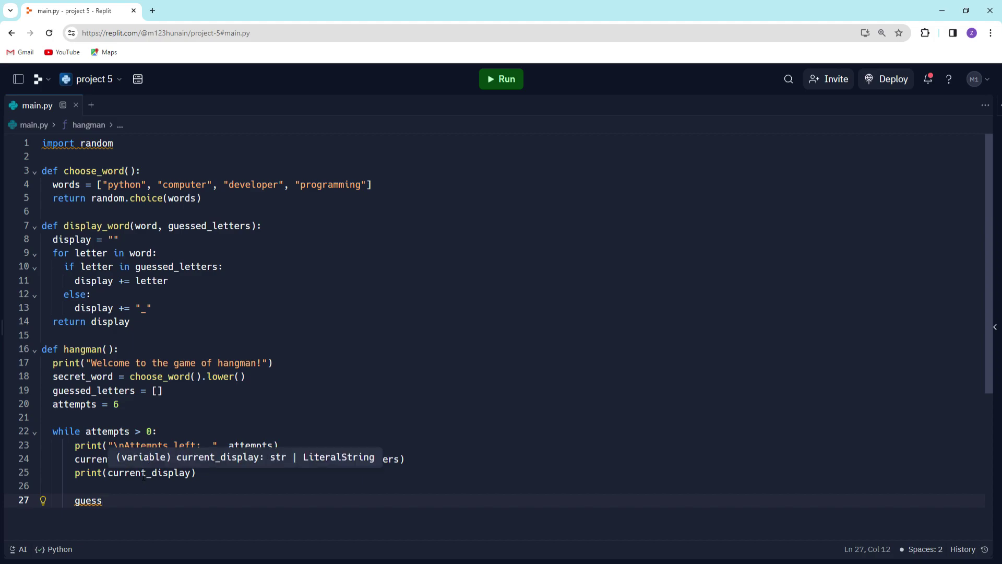
pyautogui.write('= input("Guess')
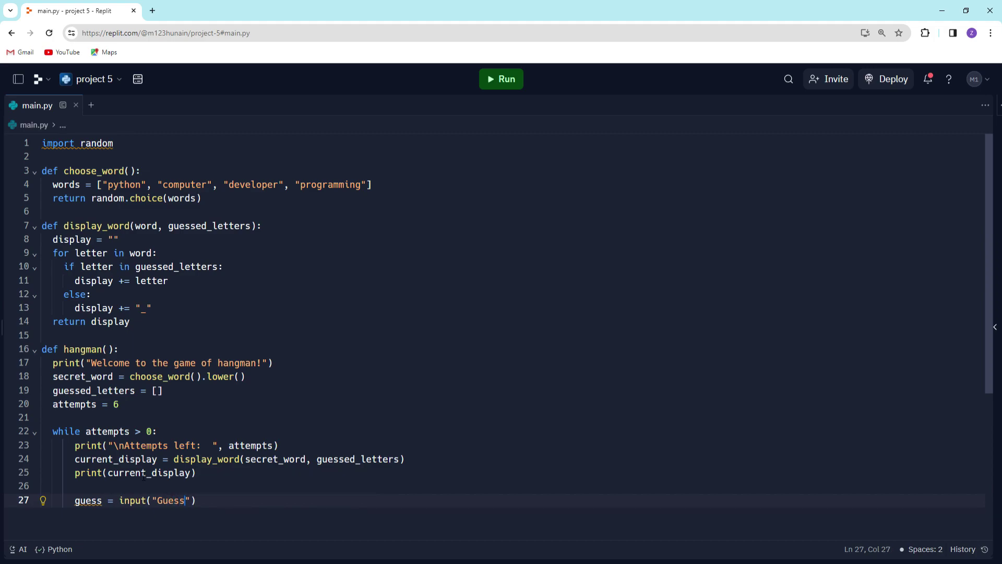
pyautogui.write(' a letter:')
# Finish the lowercase guess input line and add the isalpha and single-length validity check.
pyautogui.press('Right')
pyautogui.press('Right')
pyautogui.write('.l')
pyautogui.write('ower()')
pyautogui.press('Return')
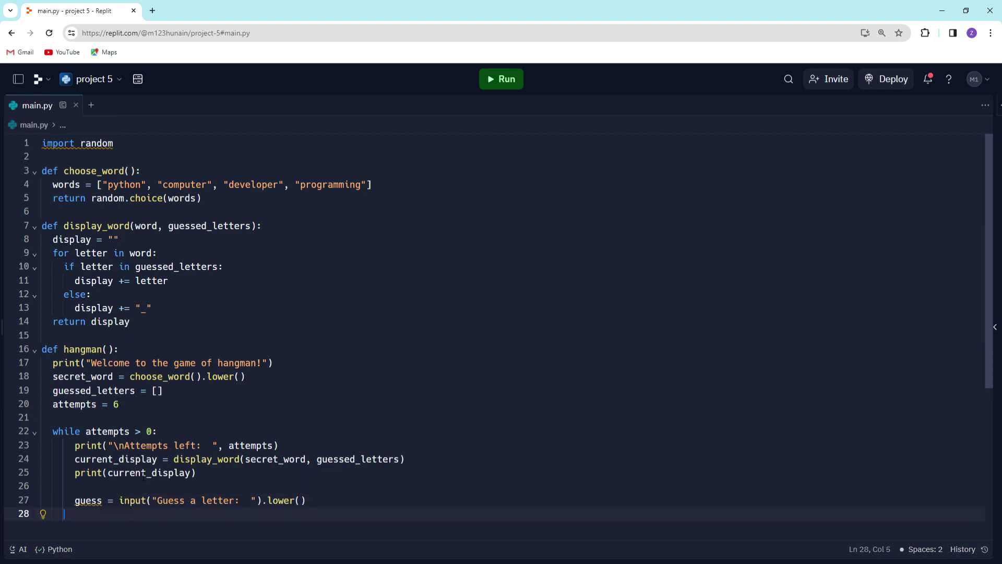
pyautogui.press('Return')
pyautogui.write('if guess.')
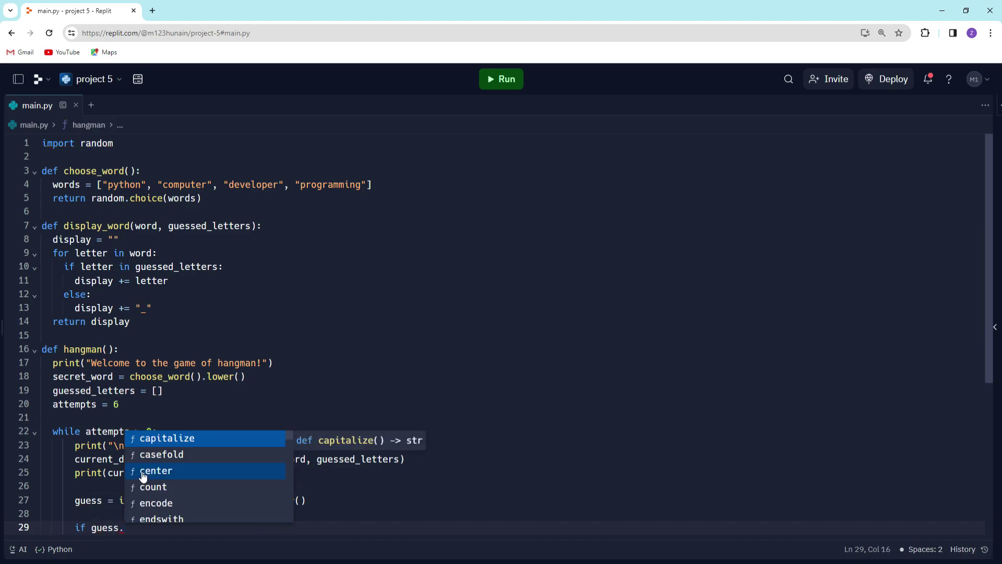
pyautogui.write('isalph')
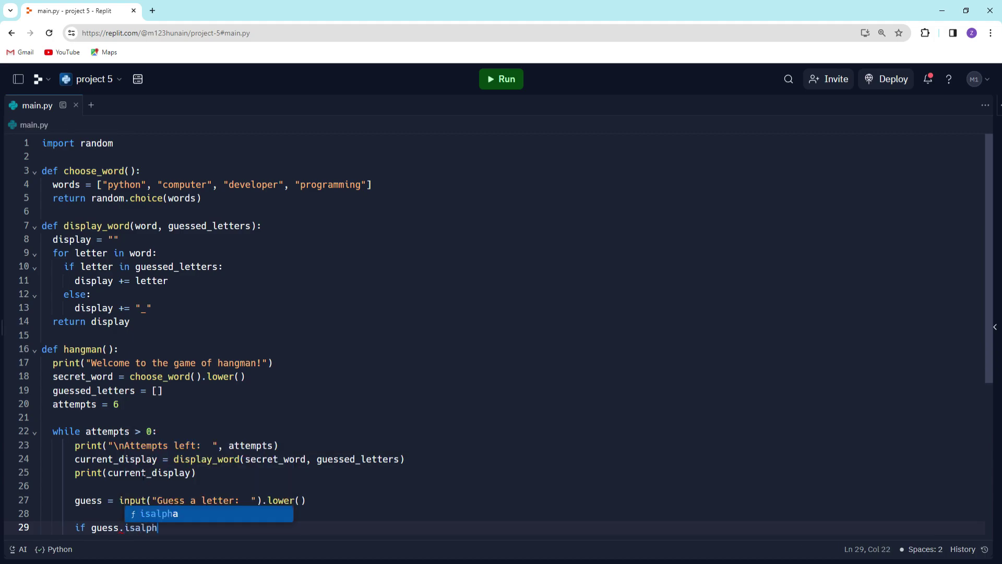
pyautogui.write('a(')
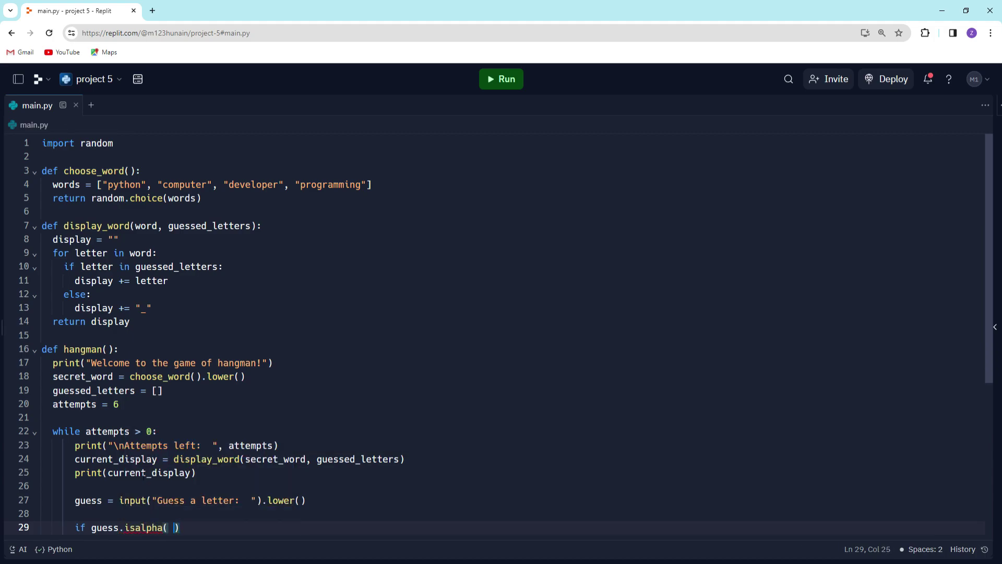
pyautogui.press('BackSpace')
pyautogui.write(') and len(guess) == 1:')
pyautogui.press('Return')
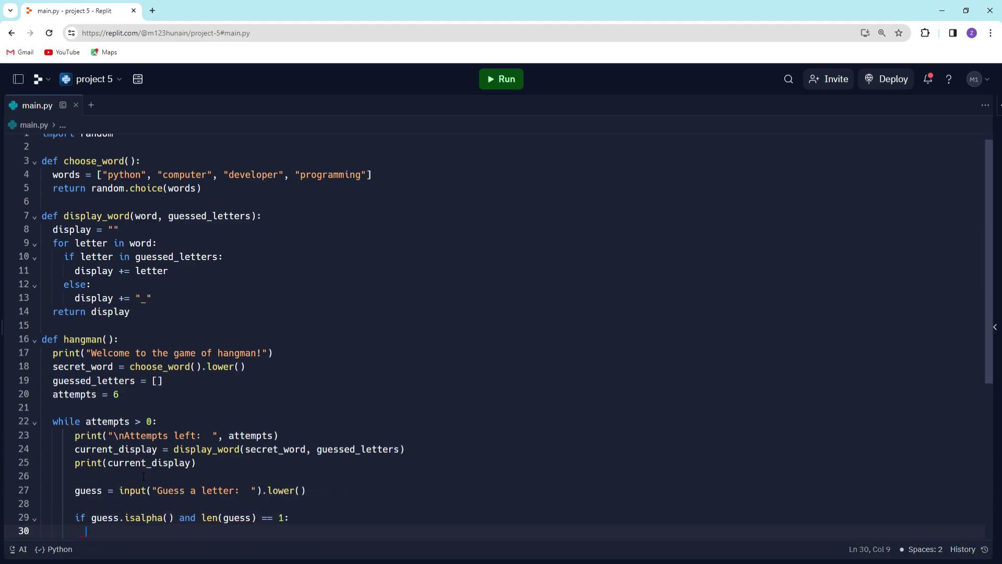
pyautogui.write('if guess')
pyautogui.write(' in guess')
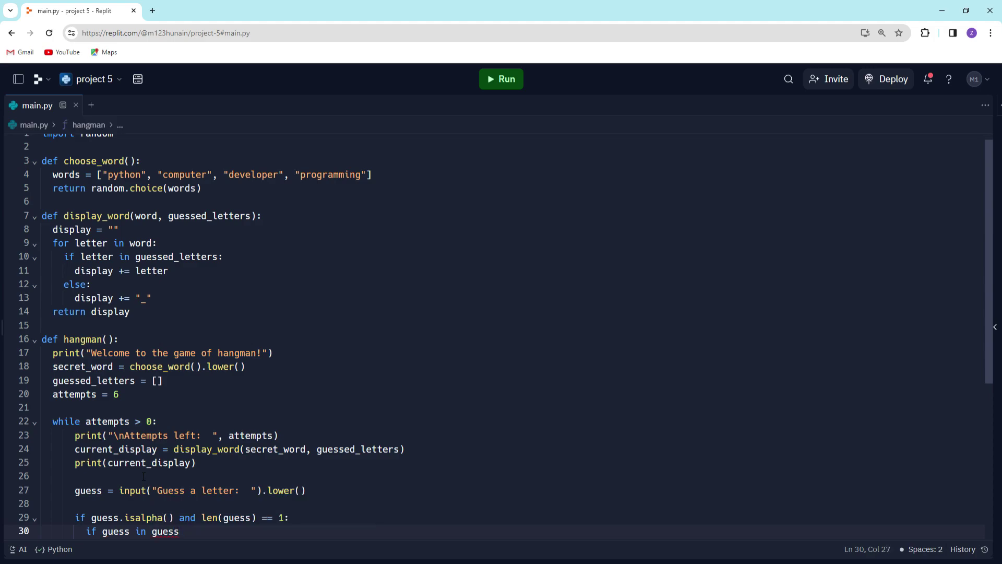
# Add a guessed_letters check whose body prints an already-guessed warning.
pyautogui.press('BackSpace')
pyautogui.write('ed')
pyautogui.press('Tab')
pyautogui.press('Return')
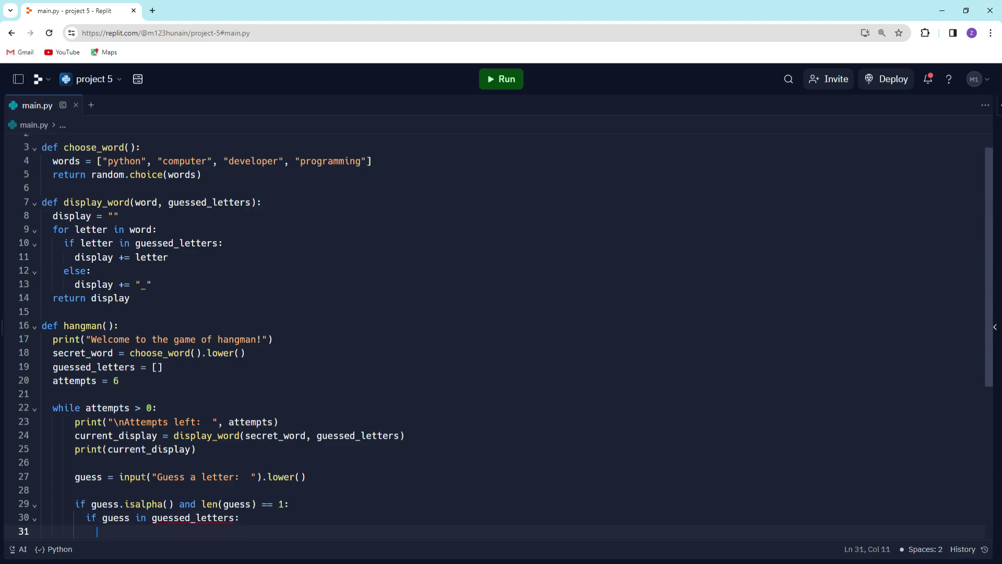
pyautogui.write('print8')
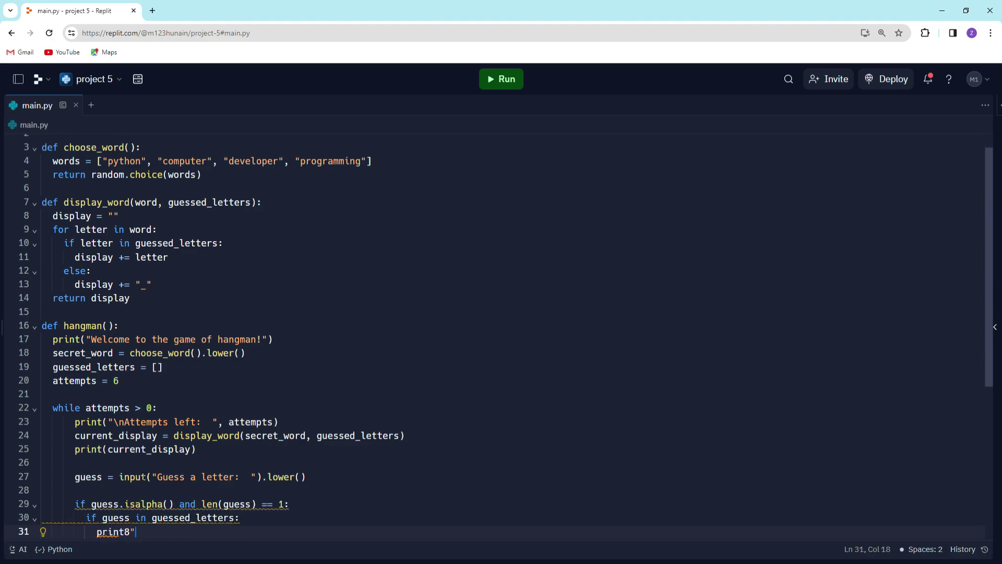
pyautogui.press('BackSpace')
pyautogui.write('()T')
pyautogui.press('BackSpace')
pyautogui.press('BackSpace')
pyautogui.write('"')
pyautogui.write('d')
pyautogui.press('BackSpace')
pyautogui.write(')')
pyautogui.press('Left')
pyautogui.press('Left')
pyautogui.write('You Do')
# Fix the typos in the 'already guessed' try-again message and start a new line.
pyautogui.press('BackSpace')
pyautogui.press('BackSpace')
pyautogui.write('have alreadygie')
pyautogui.press('BackSpace')
pyautogui.press('BackSpace')
pyautogui.press('BackSpace')
pyautogui.write('g')
pyautogui.press('BackSpace')
pyautogui.press('BackSpace')
pyautogui.write('gues')
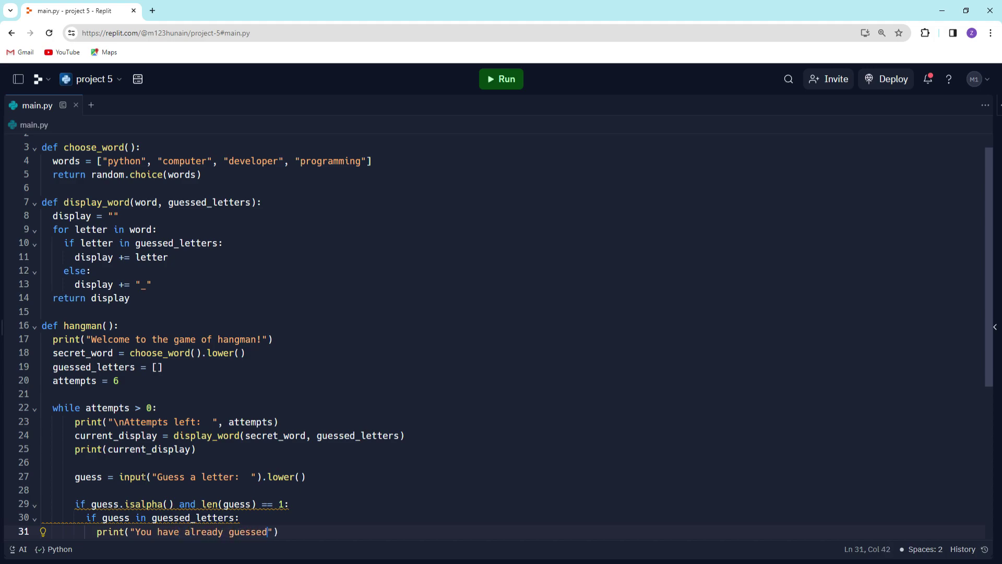
pyautogui.write('this lte')
pyautogui.press('BackSpace')
pyautogui.press('BackSpace')
pyautogui.write('etter! Trty')
pyautogui.press('BackSpace')
pyautogui.press('BackSpace')
pyautogui.write('y g')
pyautogui.write('gain.')
pyautogui.press('End')
pyautogui.press('Return')
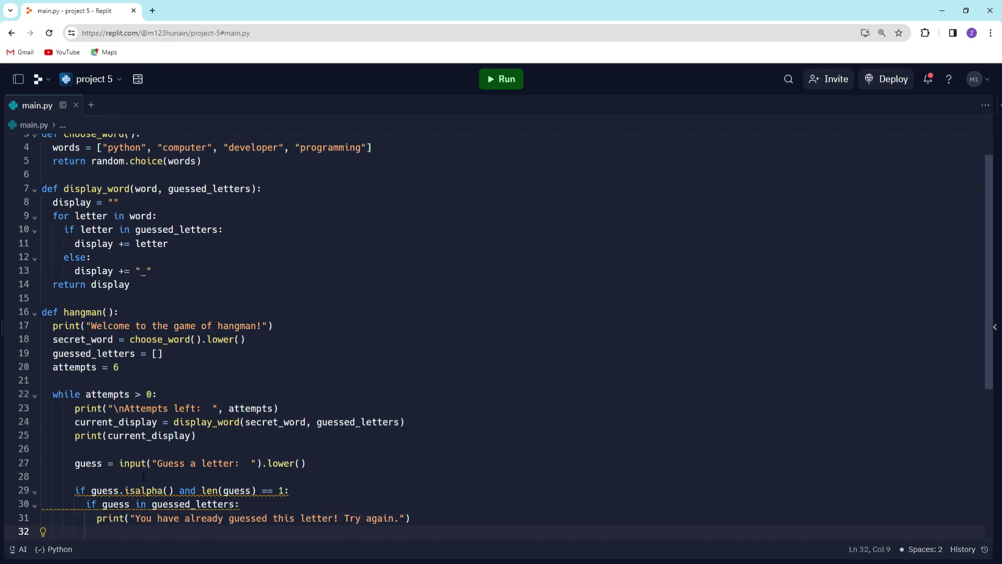
pyautogui.write('elif')
# Add an elif for guesses in secret_word that prints 'Good Guess!' and runs attempts -= 1.
pyautogui.press('Escape')
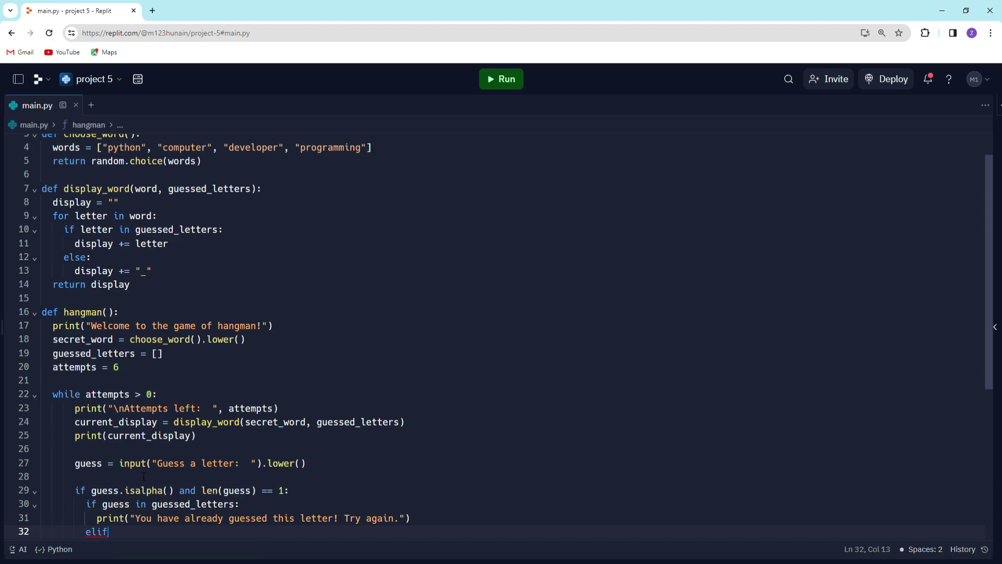
pyautogui.write('guess in secret')
pyautogui.press('Tab')
pyautogui.press('Return')
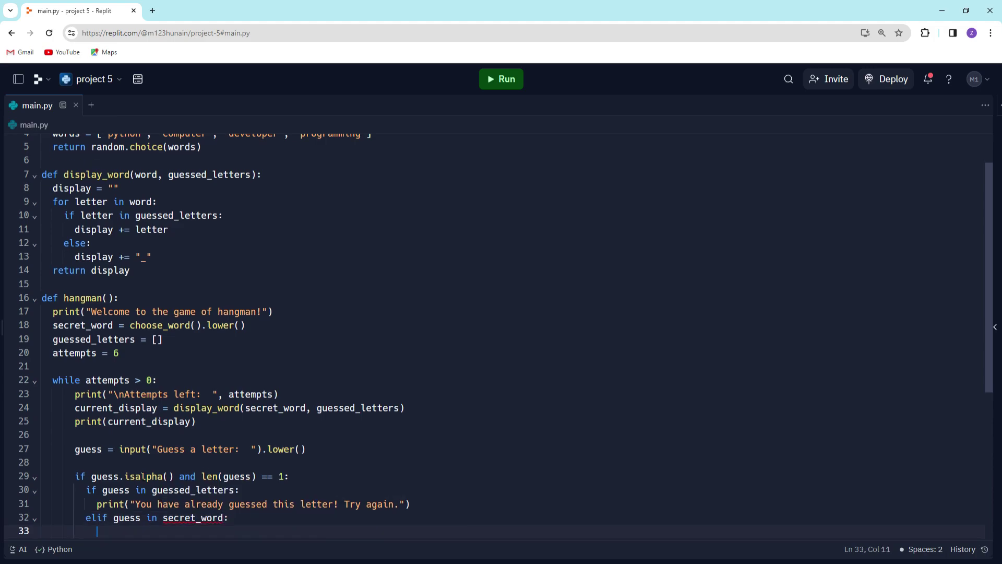
pyautogui.write('prim')
pyautogui.press('BackSpace')
pyautogui.write('t("')
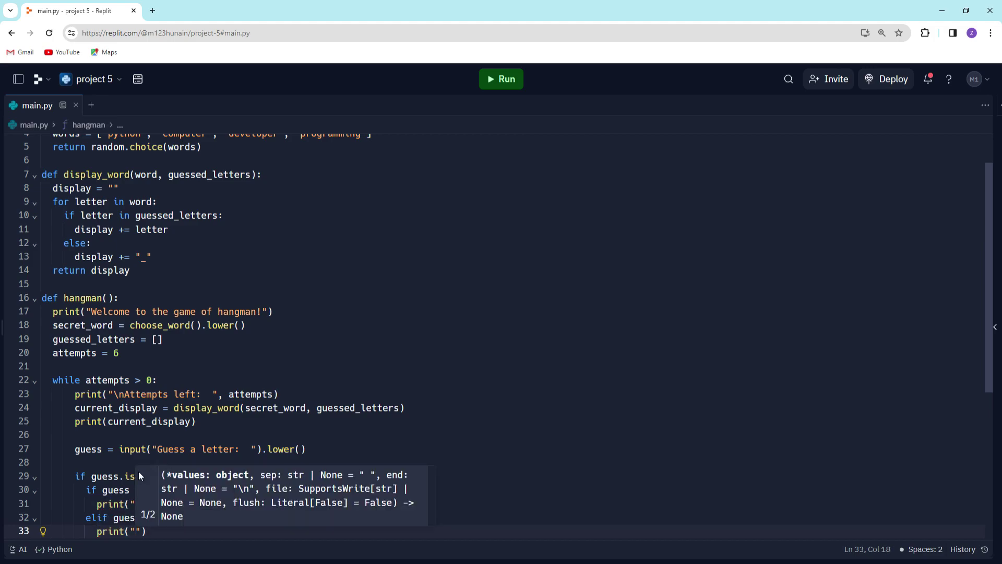
pyautogui.write('GoodfGuess!')
pyautogui.press('End')
pyautogui.press('Return')
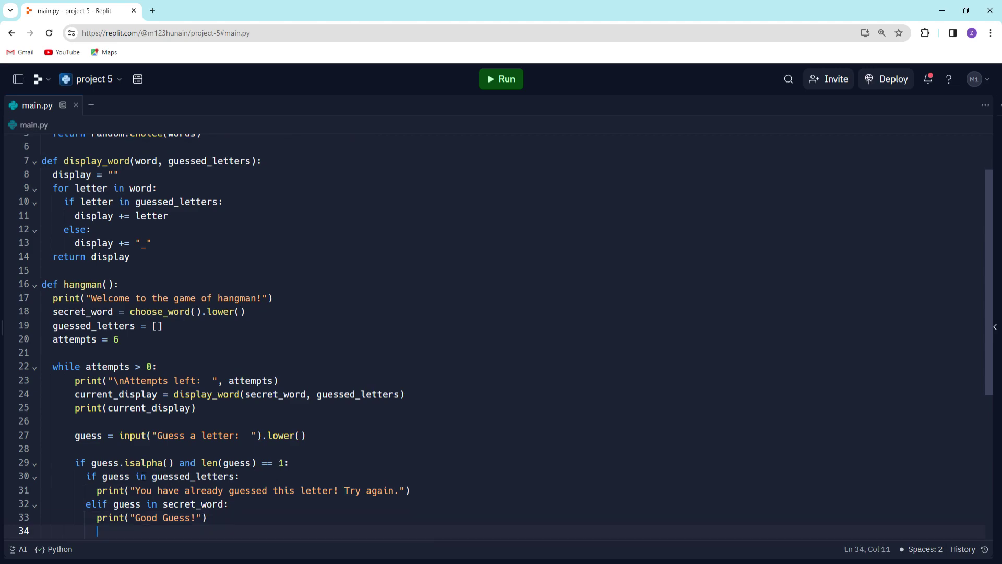
pyautogui.write('attempts')
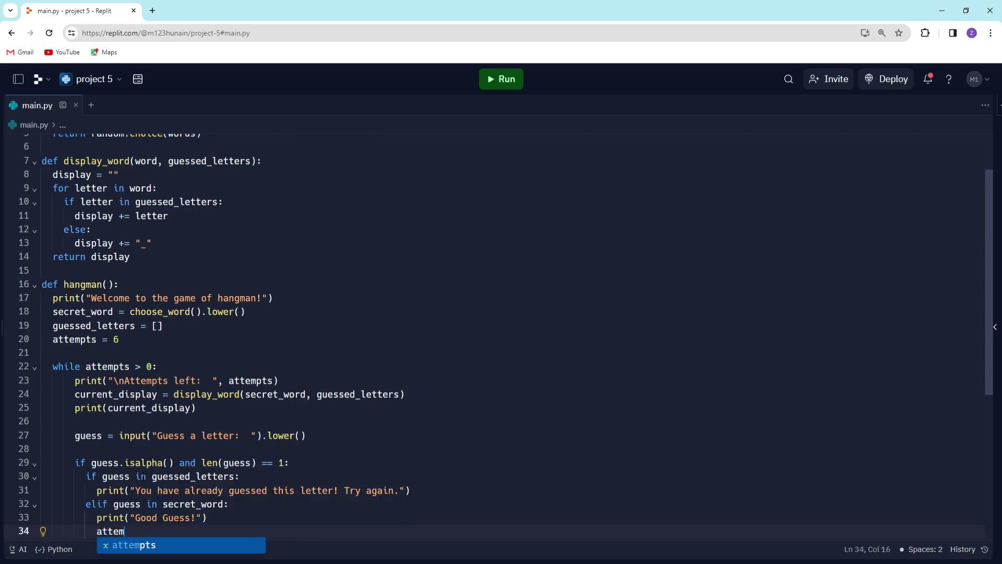
pyautogui.press('Escape')
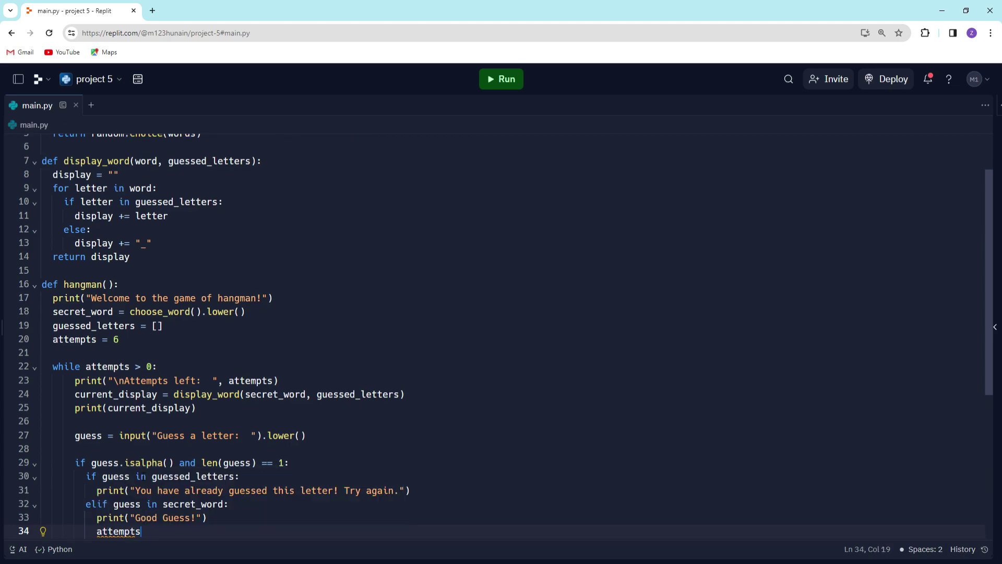
pyautogui.write(' -= ')
pyautogui.write('-=1')
pyautogui.press('BackSpace')
pyautogui.write('1')
pyautogui.scroll(1, 228, 529)
pyautogui.scroll(-3, 227, 530)
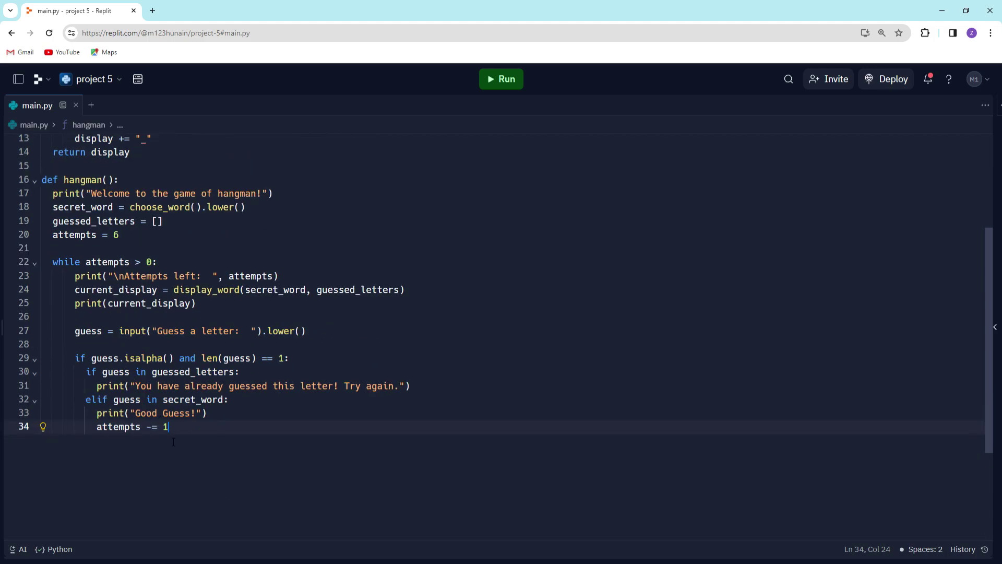
# Replace attempts -= 1 with guessed_letters.append(guess) under print("Good Guess!").
pyautogui.hotkey('shift', 'Home')
pyautogui.press('BackSpace')
pyautogui.press('BackSpace')
pyautogui.press('BackSpace')
pyautogui.press('BackSpace')
pyautogui.press('BackSpace')
pyautogui.press('BackSpace')
pyautogui.press('Return')
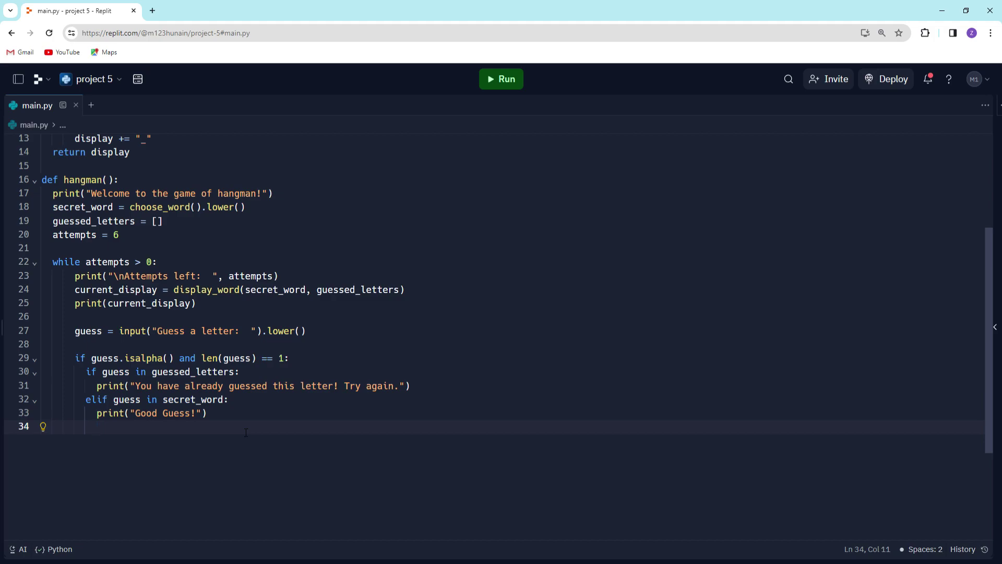
pyautogui.write('guess')
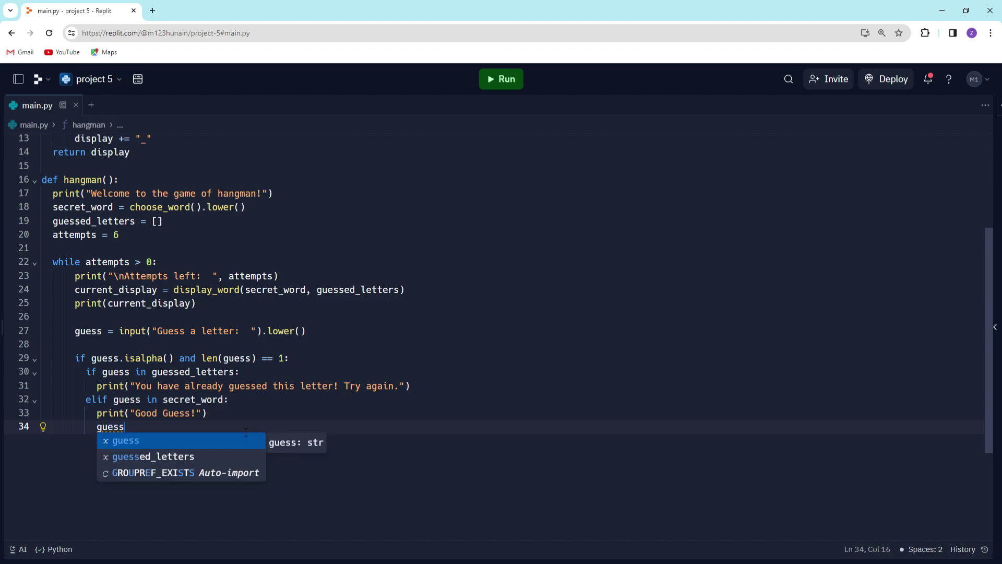
pyautogui.press('BackSpace')
pyautogui.press('BackSpace')
pyautogui.press('BackSpace')
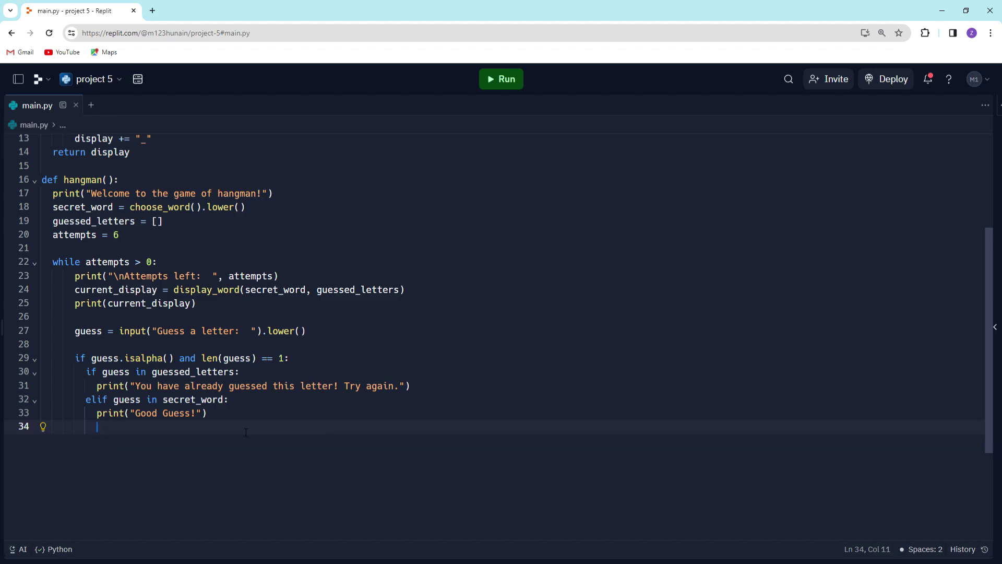
pyautogui.write('guessed-')
pyautogui.press('BackSpace')
pyautogui.write('_letters.append')
pyautogui.press('BackSpace')
pyautogui.press('BackSpace')
pyautogui.write('nd(guess)')
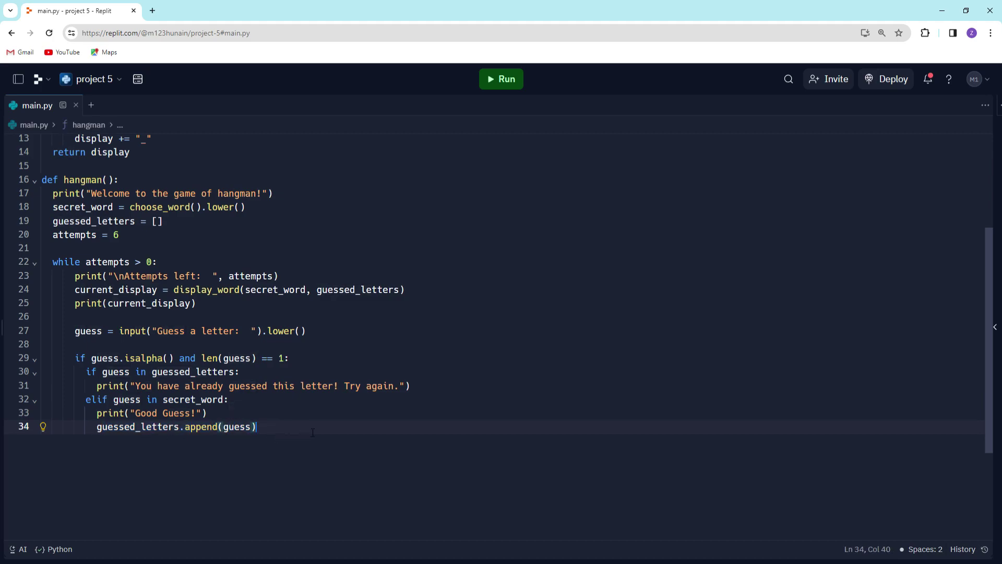
pyautogui.press('Up')
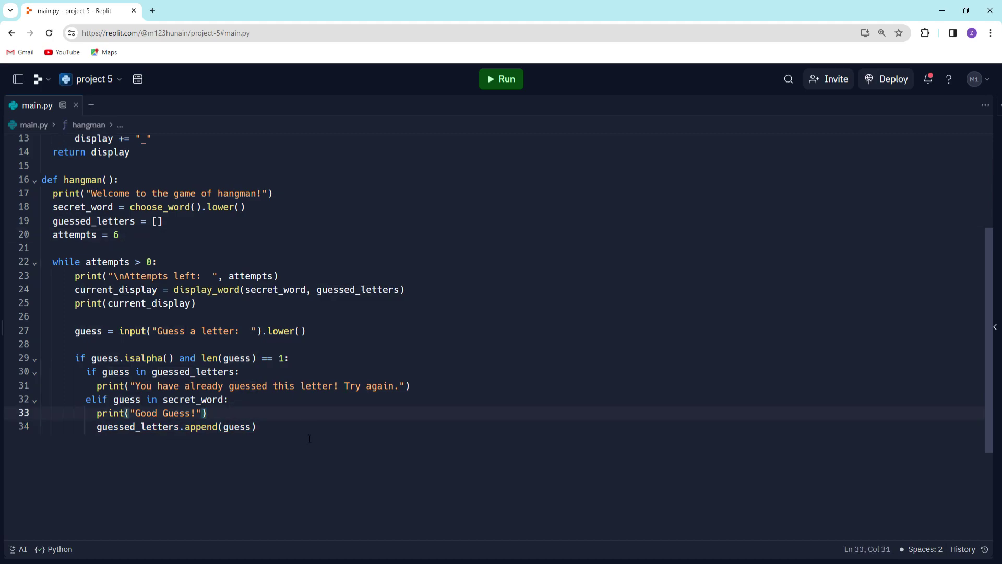
pyautogui.press('Down')
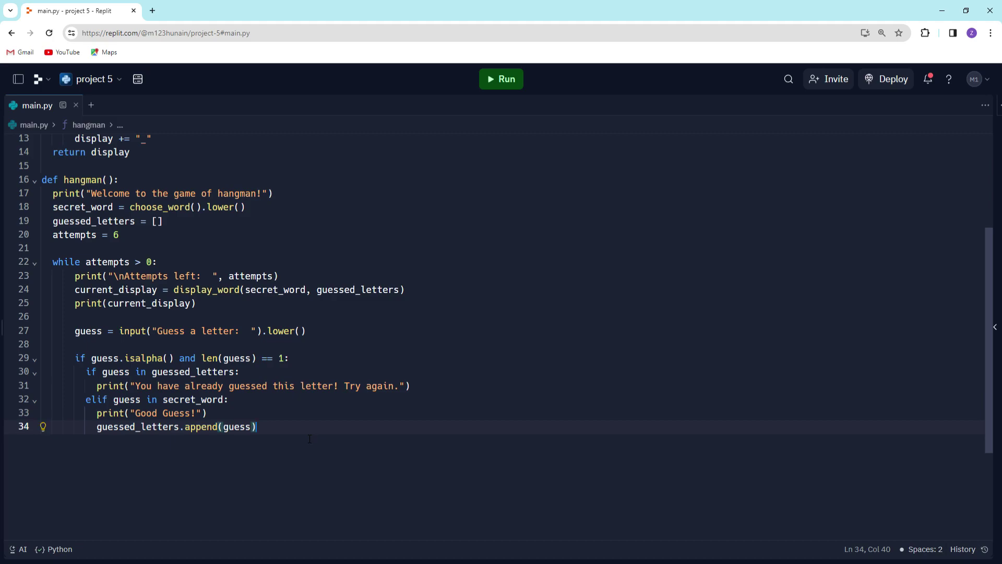
# Add an else branch that prints 'Incorrect Guess! Try harder!'.
pyautogui.press('Return')
pyautogui.press('BackSpace')
pyautogui.write('else:')
pyautogui.press('Return')
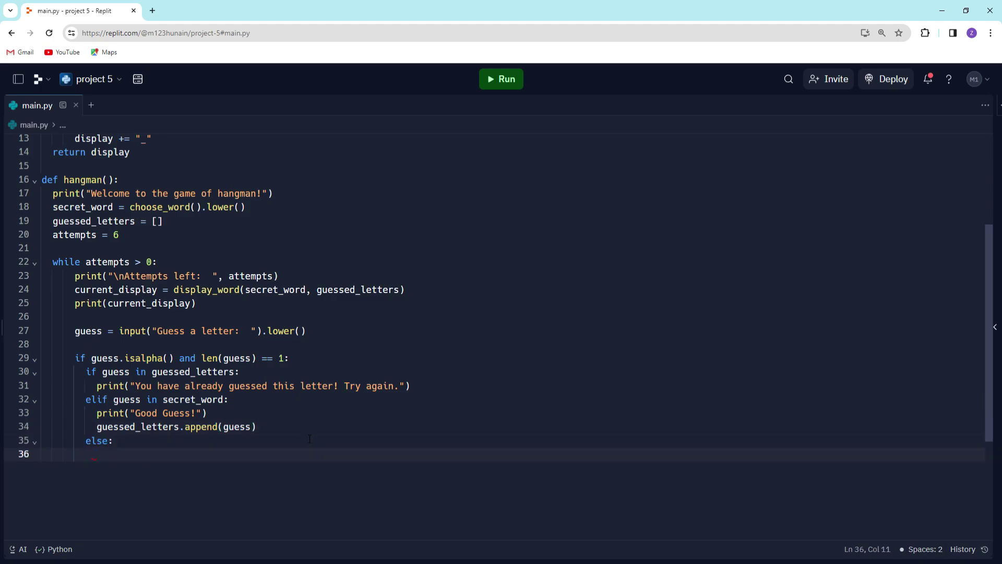
pyautogui.write('print("')
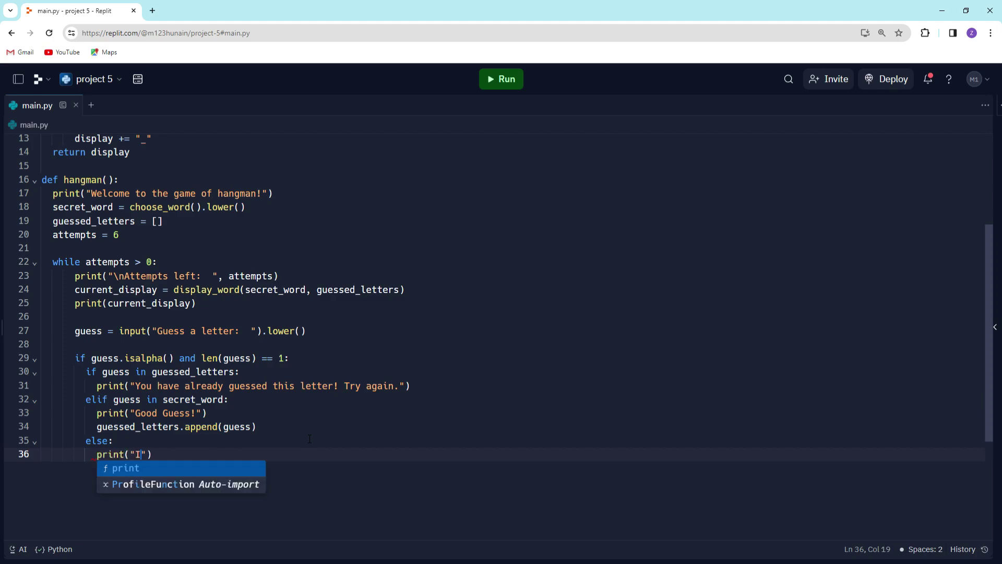
pyautogui.write('Incorr')
pyautogui.press('BackSpace')
pyautogui.press('BackSpace')
pyautogui.press('BackSpace')
pyautogui.write('Wrong Guess!')
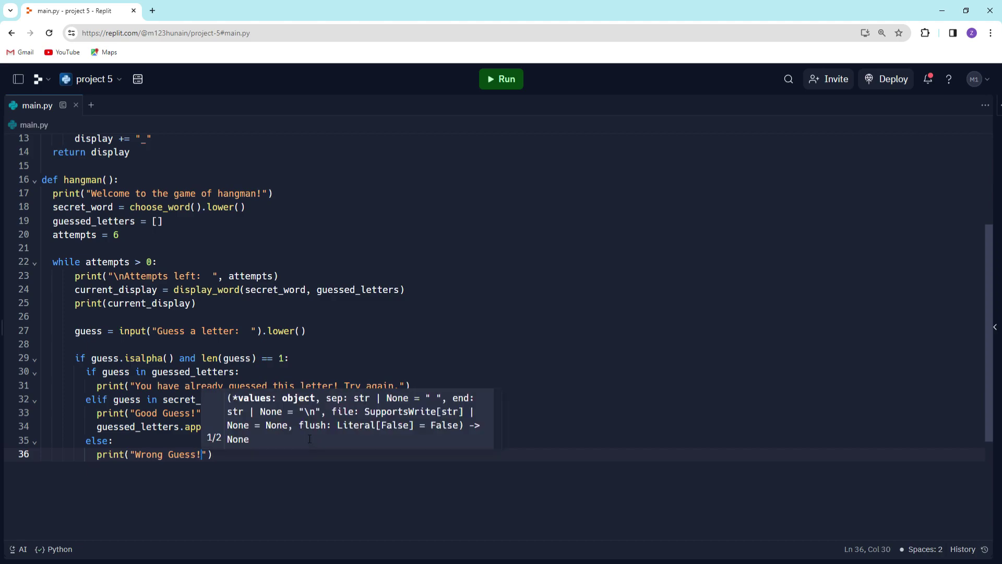
pyautogui.press('Left')
pyautogui.press('Left')
pyautogui.press('Left')
pyautogui.press('BackSpace')
pyautogui.press('BackSpace')
pyautogui.press('BackSpace')
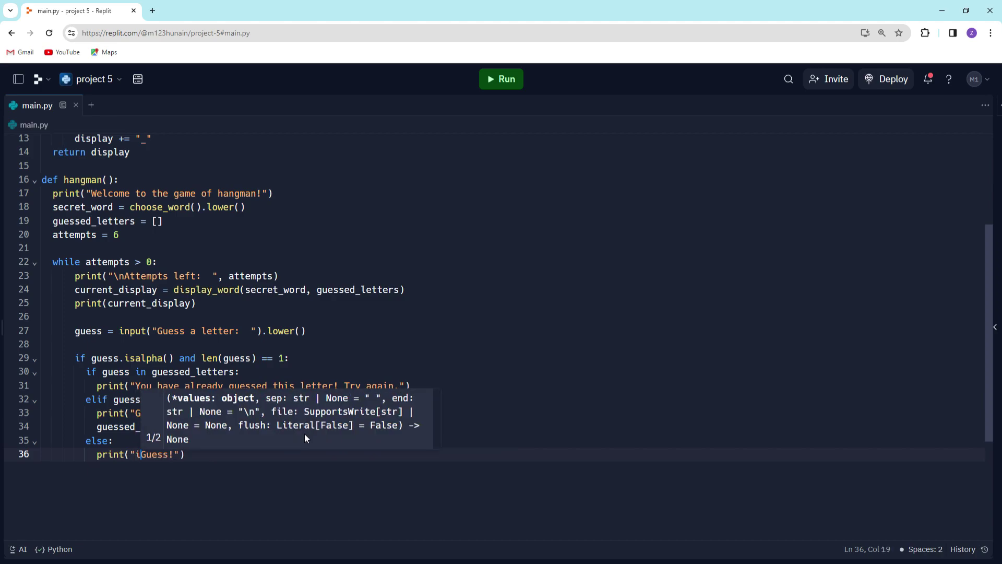
pyautogui.write('Inc')
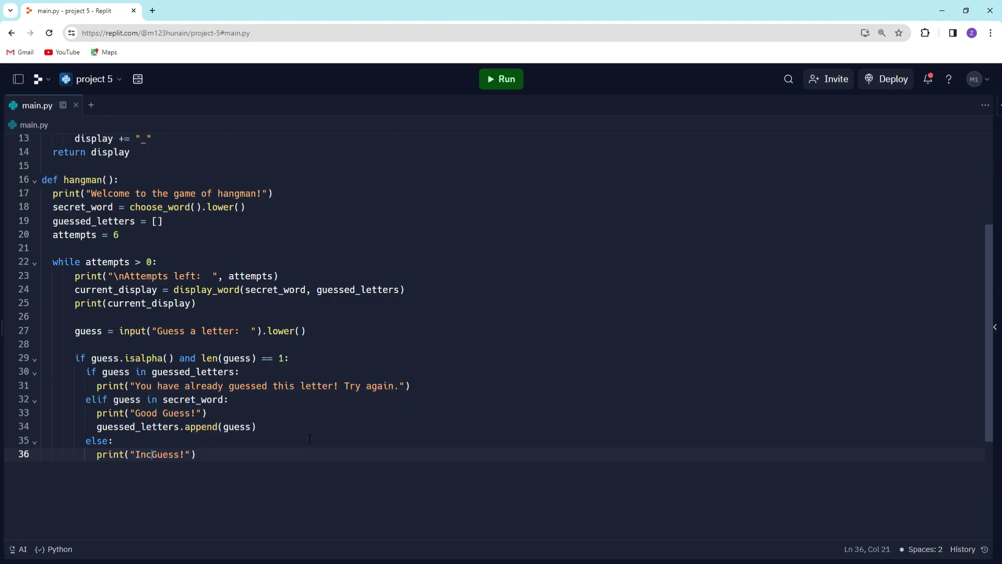
pyautogui.write('orrect')
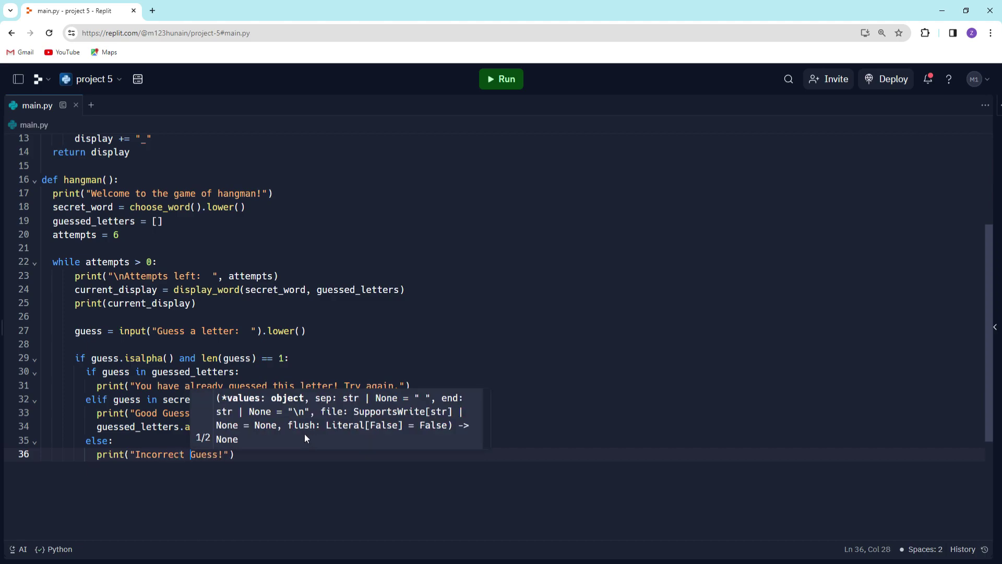
pyautogui.press('Right')
pyautogui.press('Right')
pyautogui.press('Right')
pyautogui.press('Left')
pyautogui.write('Try')
pyautogui.press('BackSpace')
pyautogui.press('BackSpace')
pyautogui.press('BackSpace')
pyautogui.write('Try jha')
pyautogui.press('BackSpace')
pyautogui.press('BackSpace')
pyautogui.write('harder!')
pyautogui.press('End')
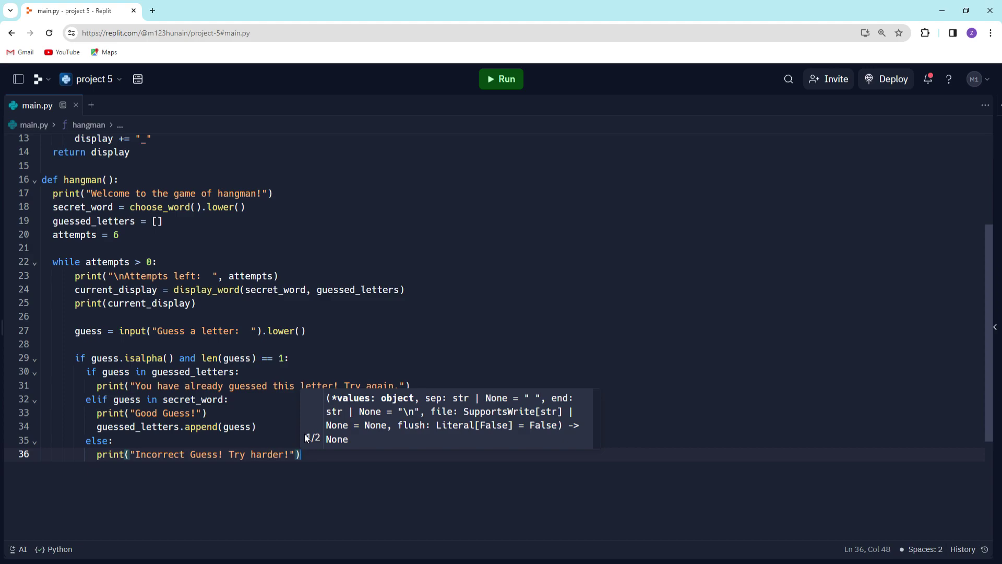
# In the else branch, add attempts -= 1 and guessed_letters.append(guess), then blank lines.
pyautogui.press('Return')
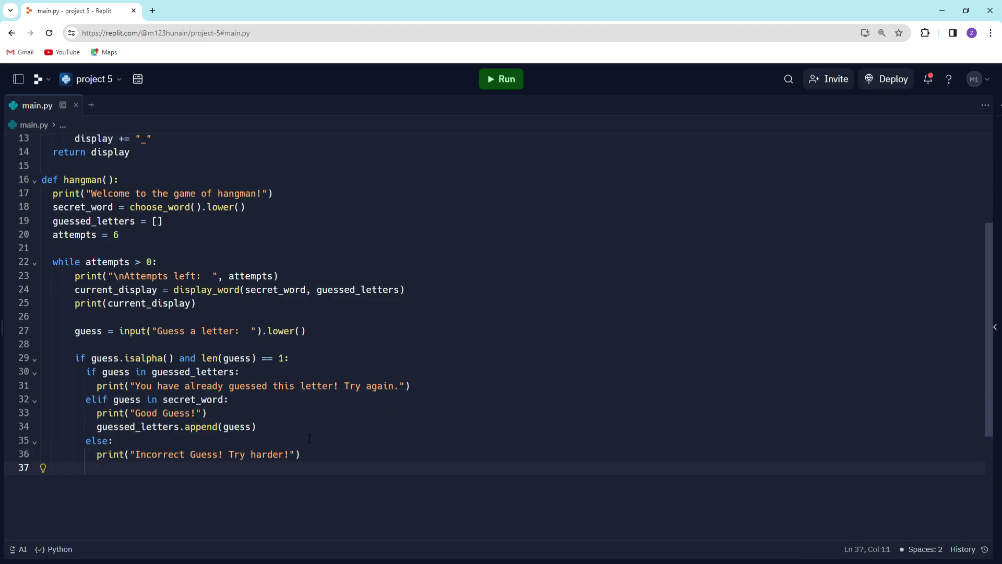
pyautogui.write('attempts ')
pyautogui.write('-1')
pyautogui.press('BackSpace')
pyautogui.write('=')
pyautogui.write(' 1')
pyautogui.press('Return')
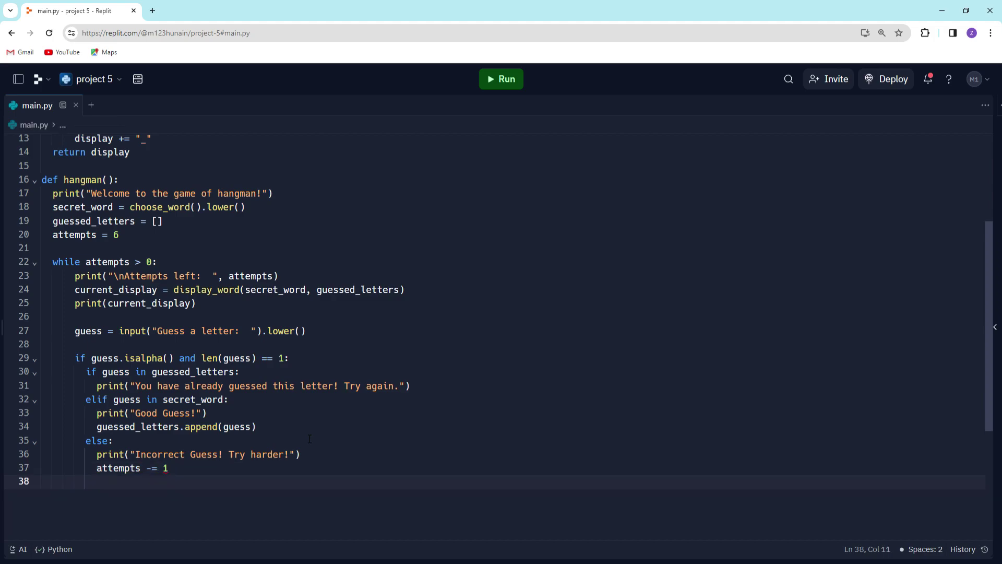
pyautogui.write('guesse')
pyautogui.press('Tab')
pyautogui.write('.append(guess')
pyautogui.press('Return')
pyautogui.press('Return')
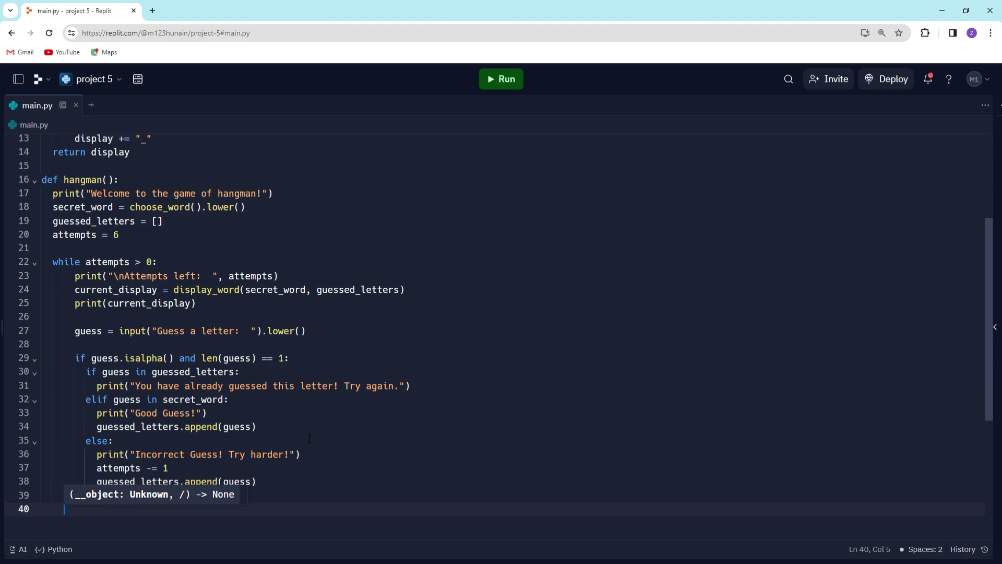
pyautogui.press('Tab')
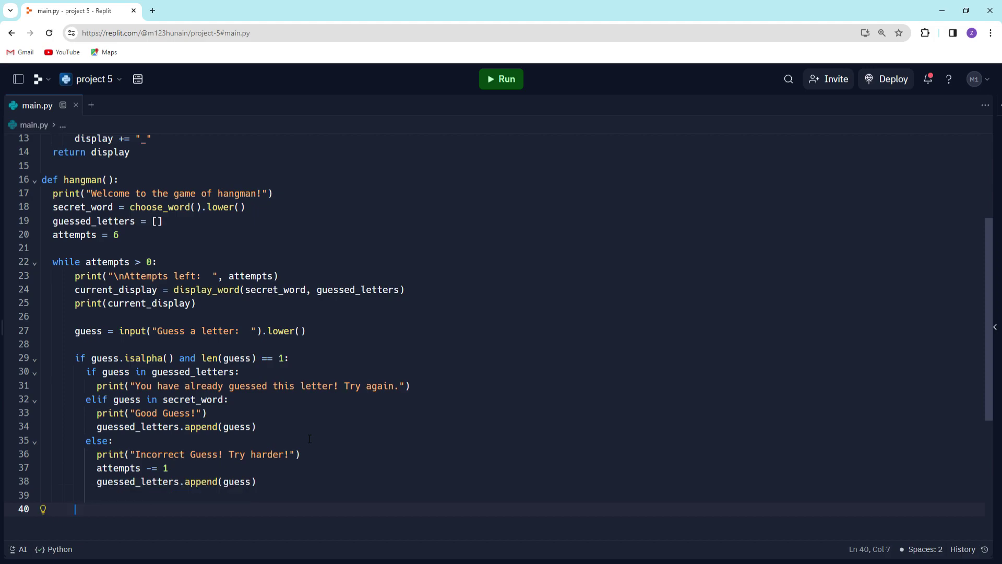
pyautogui.write('else:')
# Make the outer else print 'Invalid input. Please enter a SINGLE letter.' and add new lines.
pyautogui.press('Return')
pyautogui.write('print("')
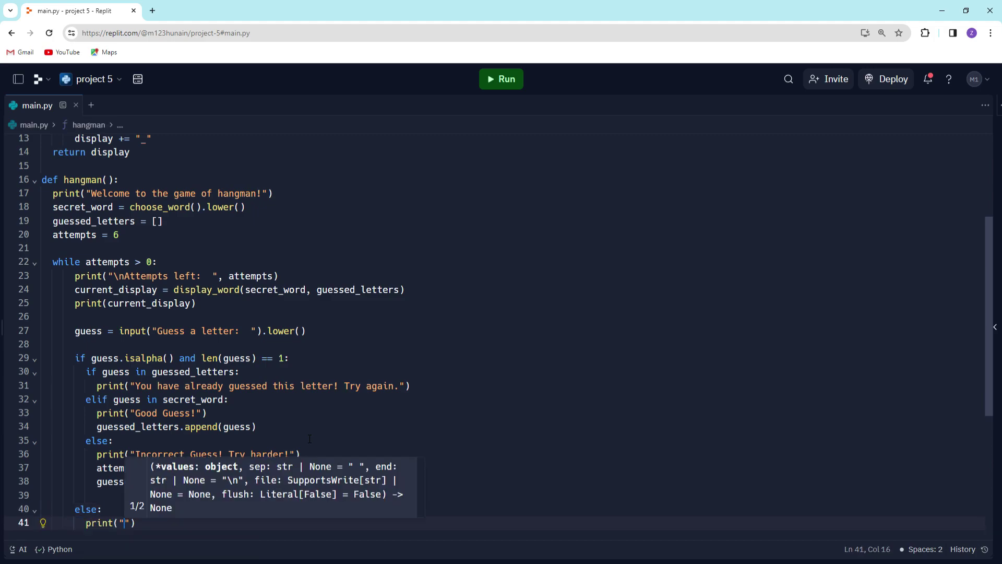
pyautogui.tripleClick(235, 330)
pyautogui.click(74, 509)
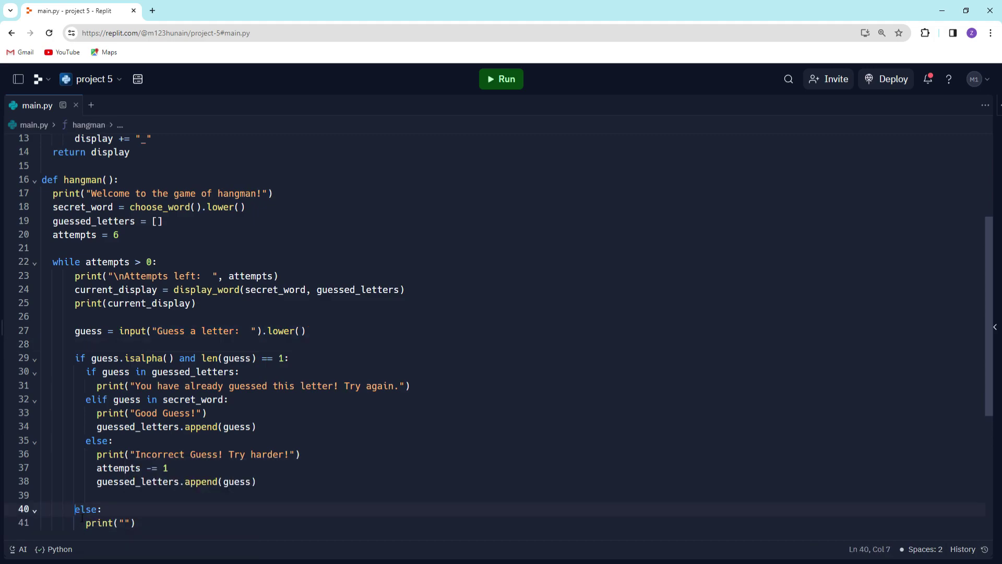
pyautogui.click(163, 531)
pyautogui.click(126, 522)
pyautogui.write('Invalid ')
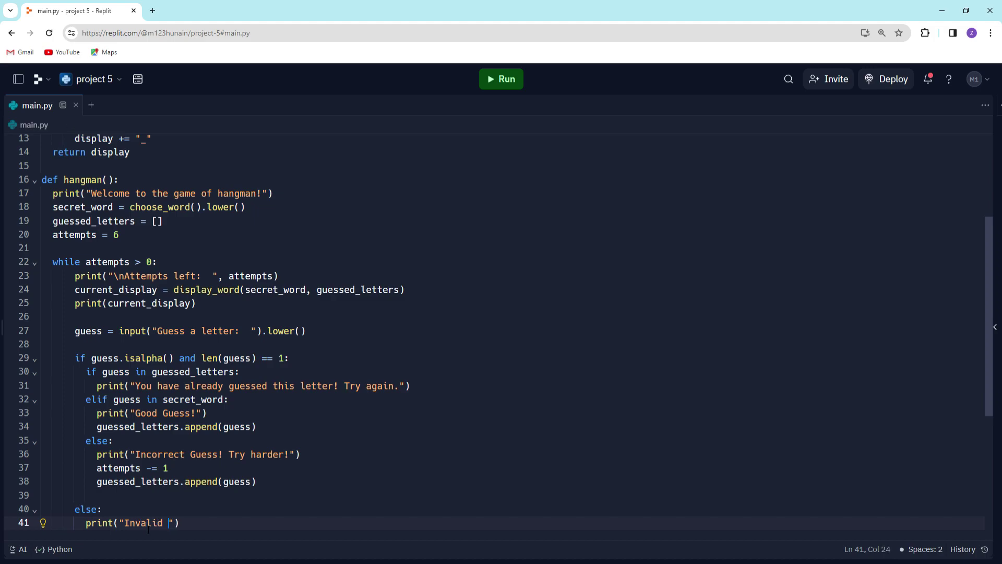
pyautogui.write('Input')
pyautogui.write('. Please Enter a s')
pyautogui.press('BackSpace')
pyautogui.press('BackSpace')
pyautogui.press('BackSpace')
pyautogui.press('BackSpace')
pyautogui.press('BackSpace')
pyautogui.press('BackSpace')
pyautogui.press('BackSpace')
pyautogui.press('BackSpace')
pyautogui.press('BackSpace')
pyautogui.press('BackSpace')
pyautogui.write('inpl')
pyautogui.press('BackSpace')
pyautogui.write('ut. Please enter a SINGLE d')
pyautogui.press('BackSpace')
pyautogui.write('letter')
pyautogui.press('End')
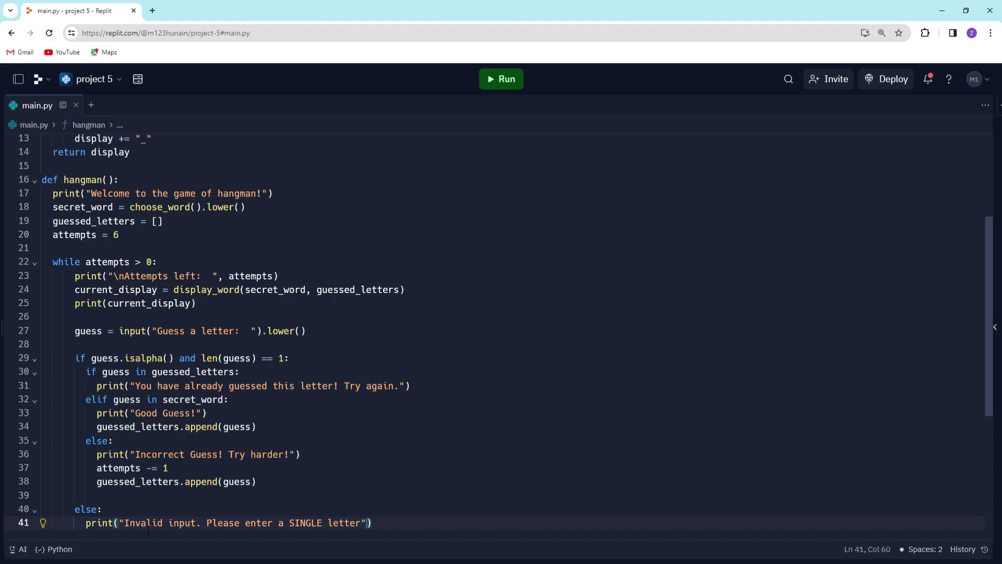
pyautogui.write('.')
pyautogui.press('End')
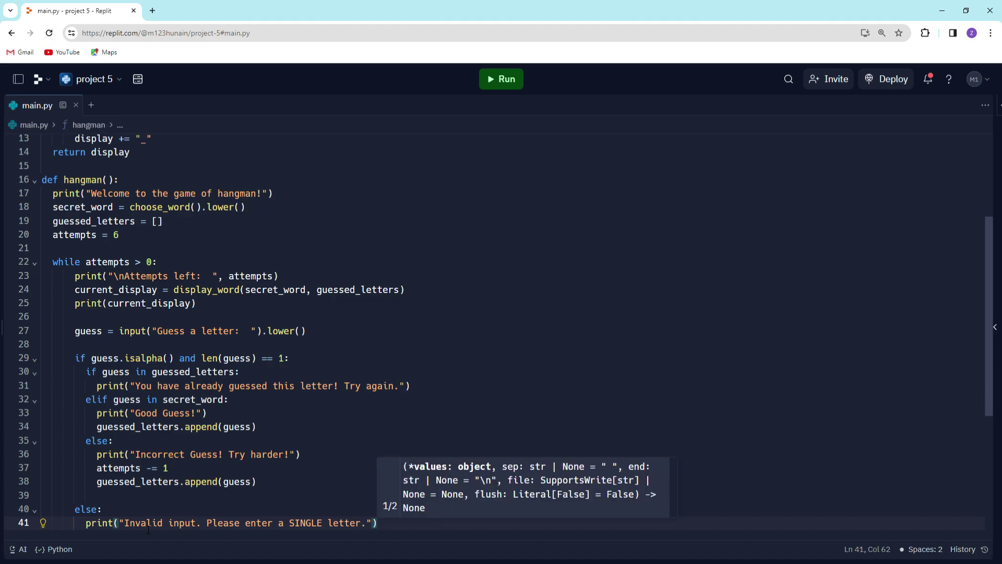
pyautogui.press('Return')
pyautogui.press('Return')
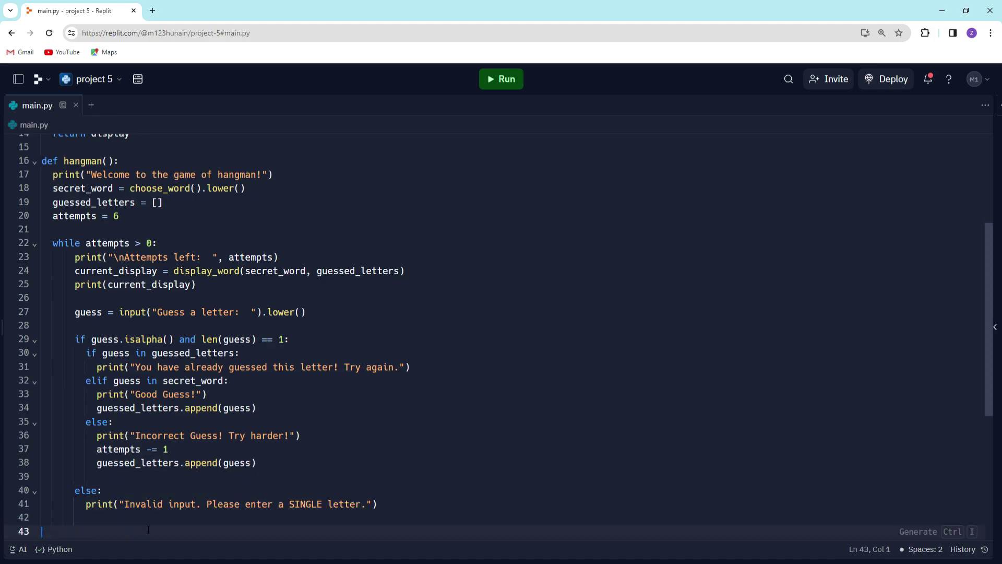
# Add the win condition if "_" not in display_word(secret_word, guessed_letters):.
pyautogui.press('Tab')
pyautogui.press('Tab')
pyautogui.press('Tab')
pyautogui.write('if "_"')
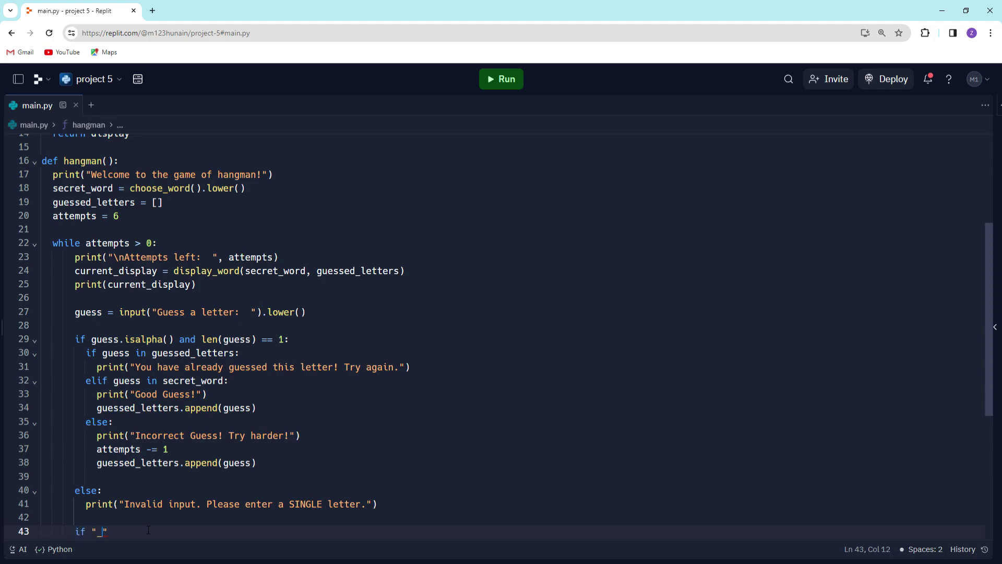
pyautogui.write(' i')
pyautogui.press('BackSpace')
pyautogui.write('not')
pyautogui.press('BackSpace')
pyautogui.press('BackSpace')
pyautogui.write('in displayu')
pyautogui.write('_word(sec')
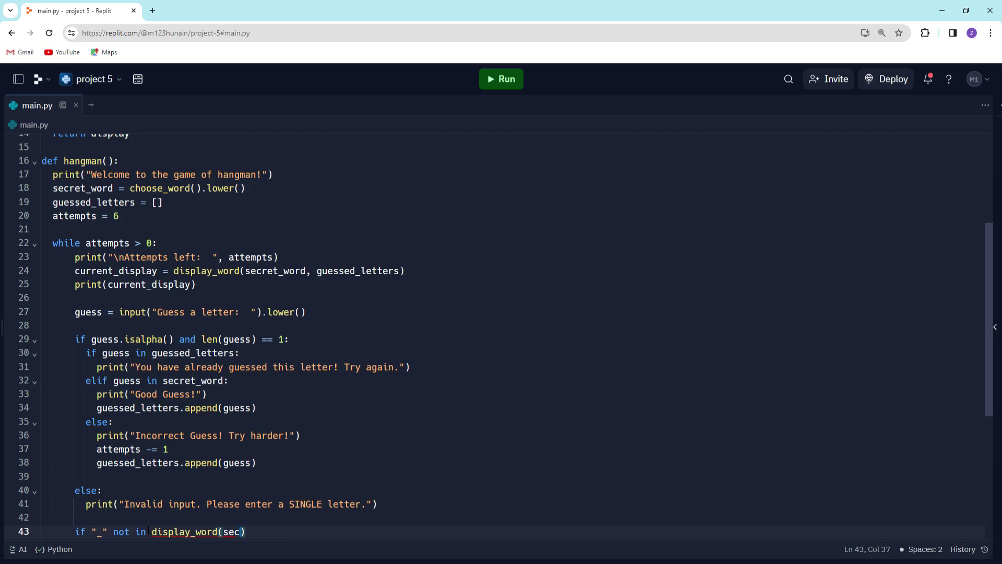
pyautogui.write('ret')
pyautogui.press('Tab')
pyautogui.write(', guessed')
pyautogui.press('Tab')
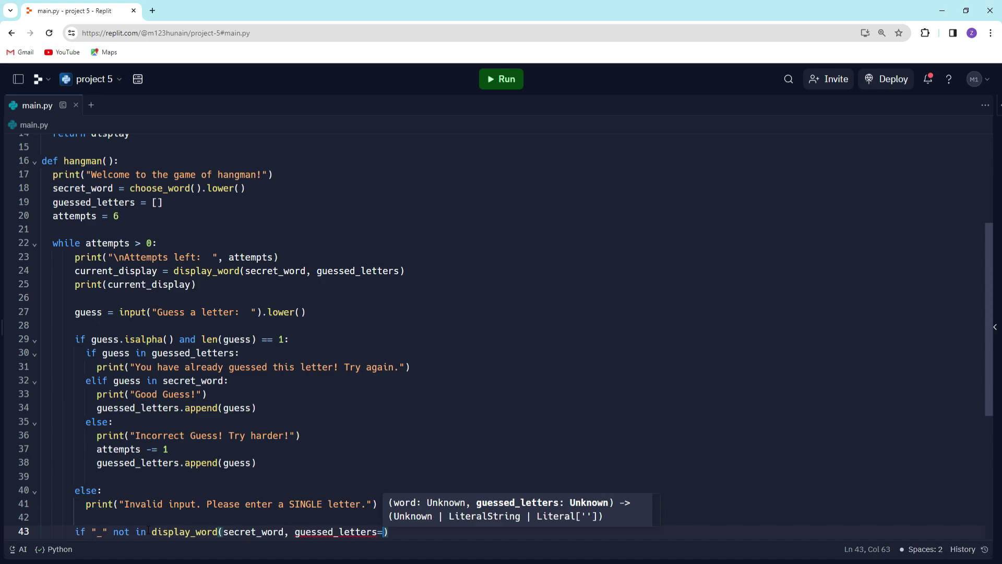
pyautogui.press('BackSpace')
pyautogui.write(':')
pyautogui.press('Return')
pyautogui.write('print("')
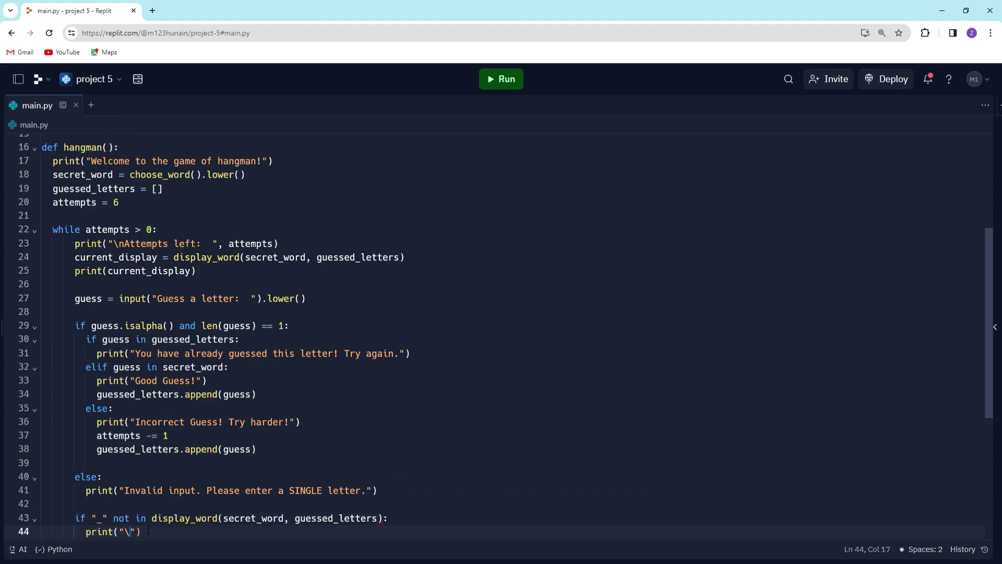
pyautogui.write('\\n')
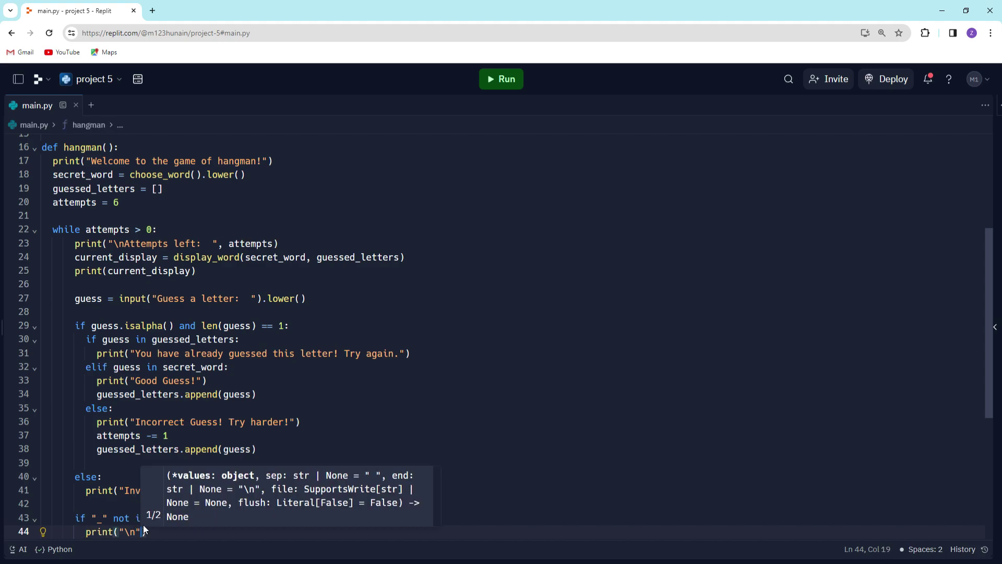
pyautogui.write('Congratulations you ge')
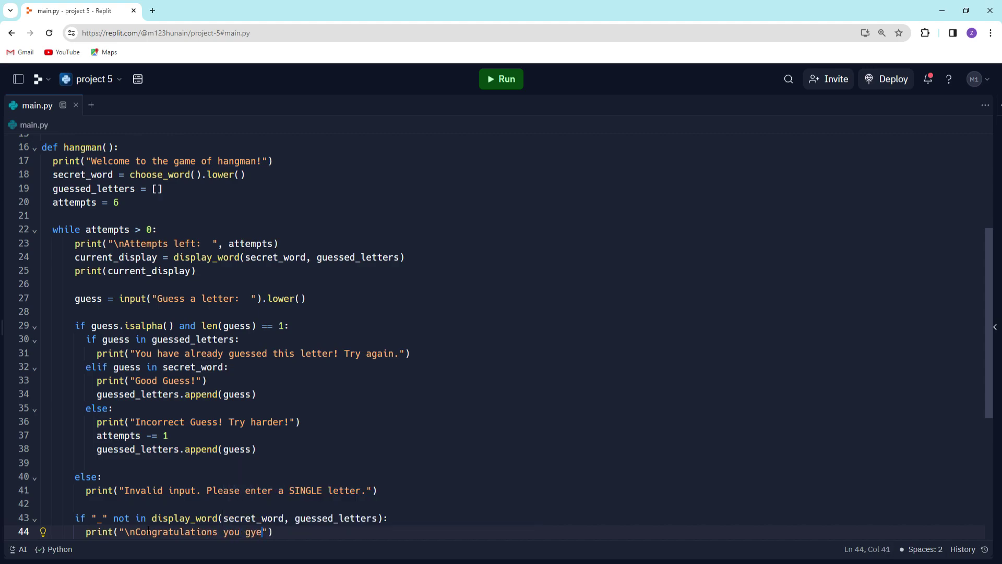
pyautogui.write('ssed the word!')
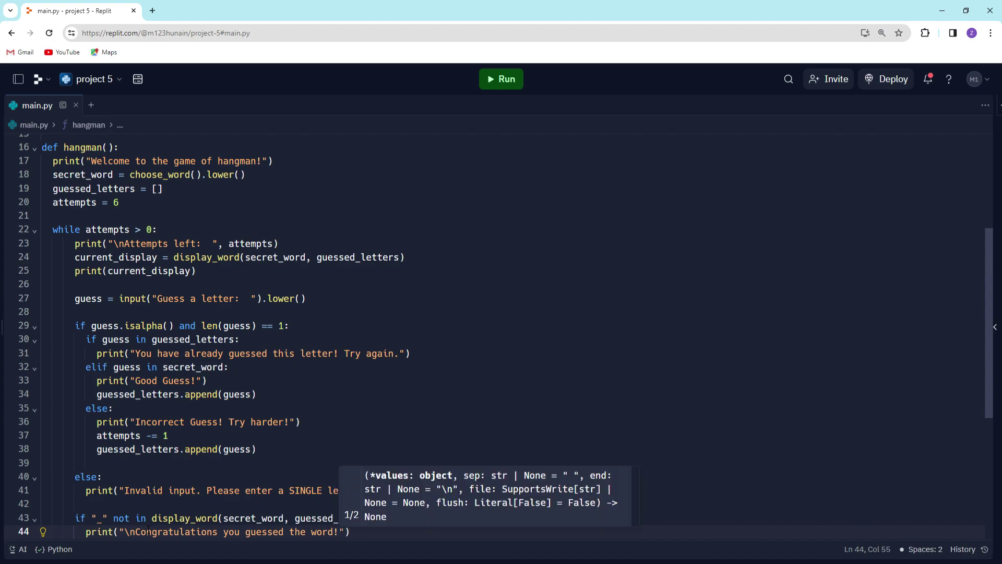
# Print 'Congratulations you guessed the correct word' with secret_word and the attempts remaining.
pyautogui.press('BackSpace')
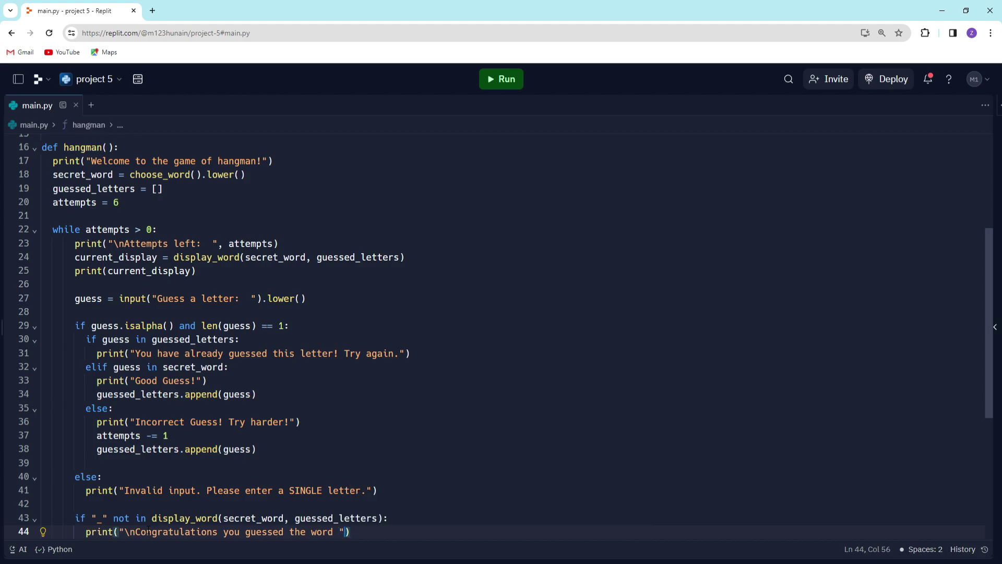
pyautogui.press('Left')
pyautogui.press('Left')
pyautogui.press('Left')
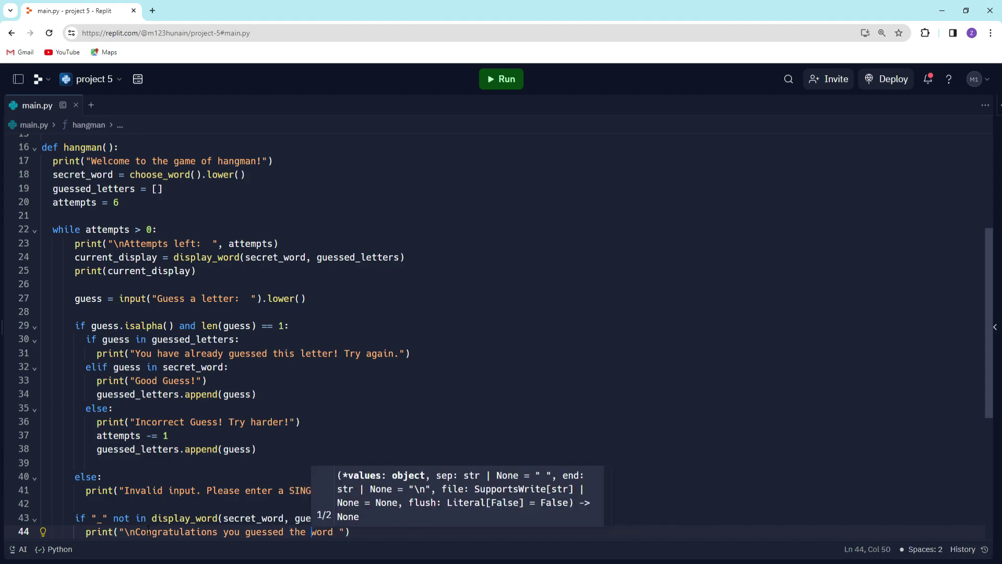
pyautogui.write('correct')
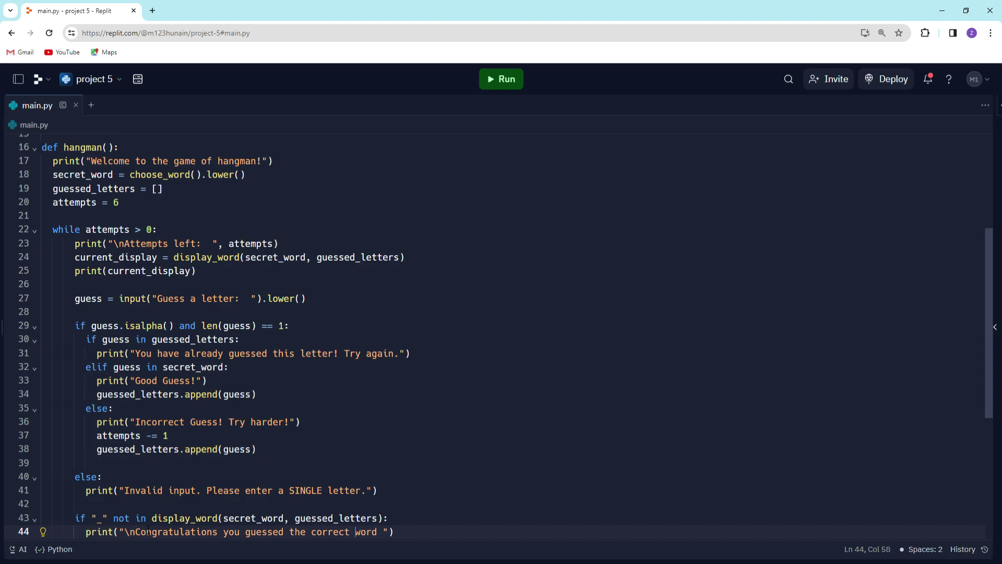
pyautogui.press('Right')
pyautogui.press('Right')
pyautogui.press('Right')
pyautogui.press('Escape')
pyautogui.press('Right')
pyautogui.write(', ')
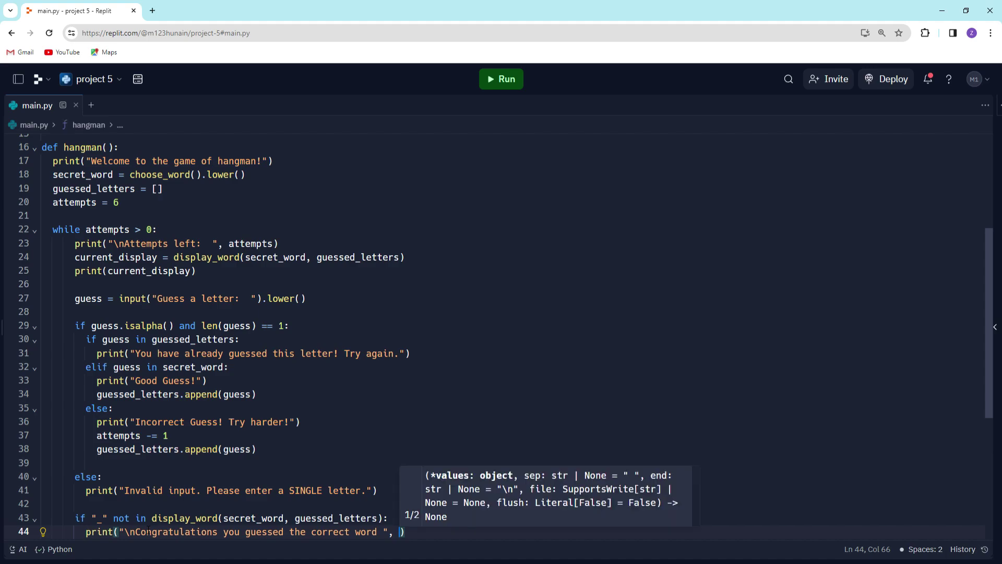
pyautogui.write('secret')
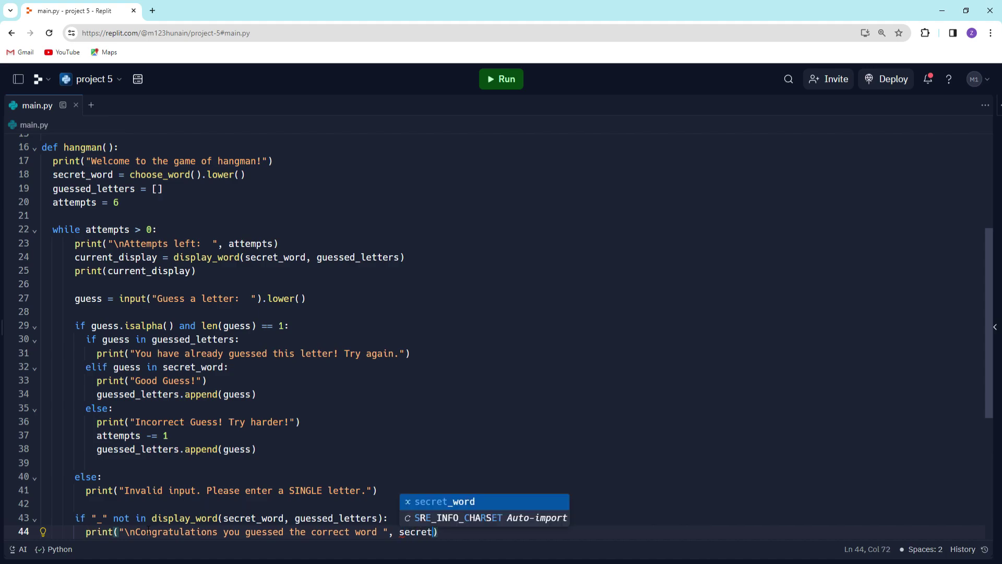
pyautogui.press('Tab')
pyautogui.write('m')
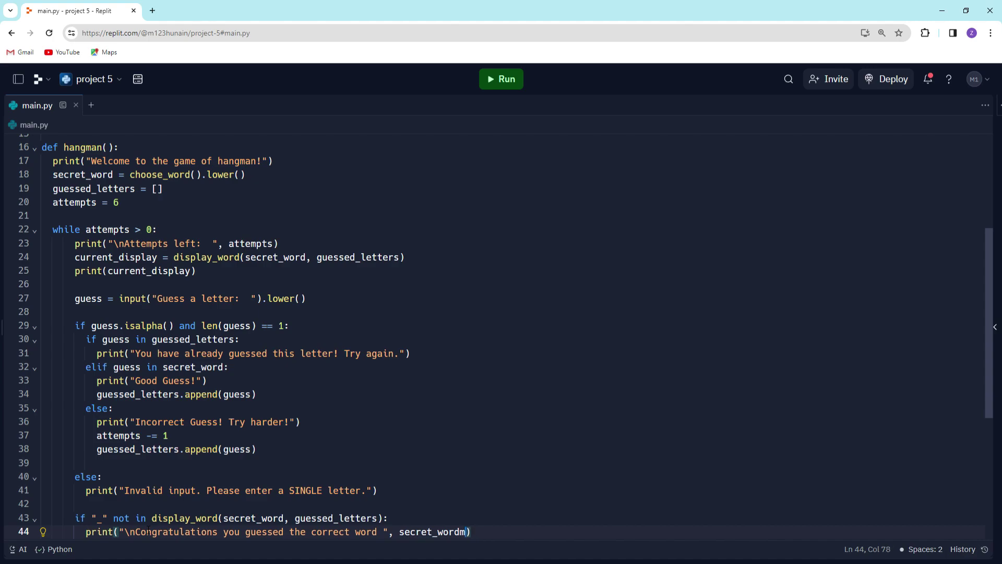
pyautogui.press('BackSpace')
pyautogui.write(', ')
pyautogui.write('" in ')
pyautogui.write('",')
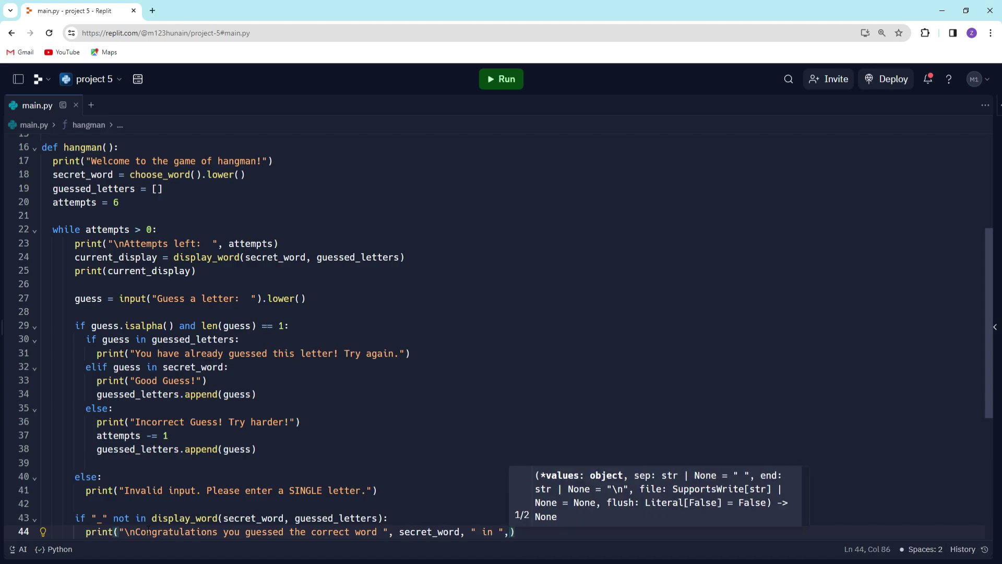
pyautogui.write(' attem')
pyautogui.press('BackSpace')
pyautogui.press('BackSpace')
pyautogui.press('BackSpace')
pyautogui.press('BackSpace')
pyautogui.press('BackSpace')
pyautogui.press('BackSpace')
pyautogui.write('wiot')
pyautogui.press('BackSpace')
pyautogui.press('BackSpace')
pyautogui.write('" wi')
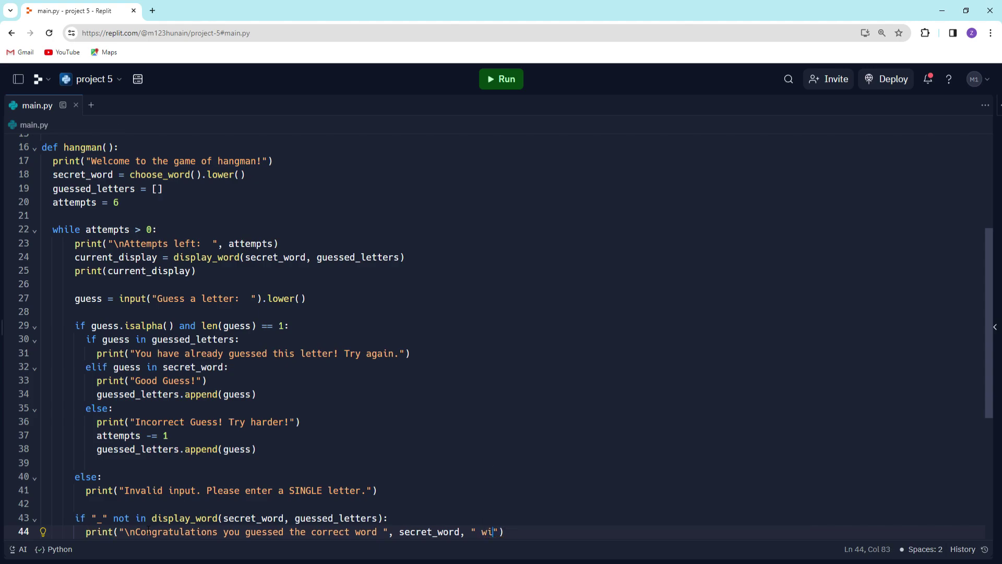
pyautogui.write('th ", attempts')
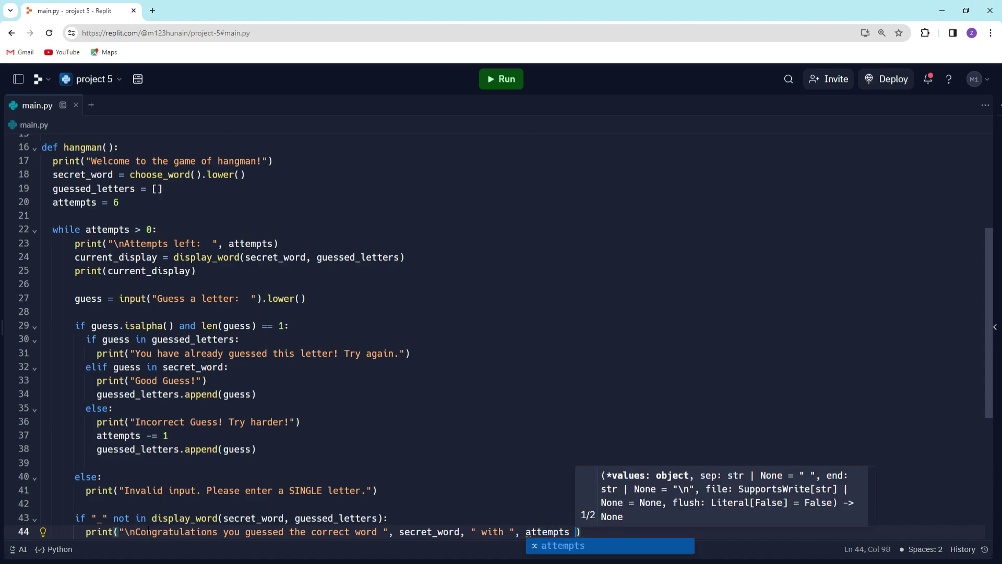
pyautogui.write(' "')
pyautogui.press('BackSpace')
pyautogui.press('BackSpace')
pyautogui.write(', "')
pyautogui.write('attrem')
pyautogui.press('BackSpace')
pyautogui.press('BackSpace')
pyautogui.press('BackSpace')
pyautogui.write('attempts remaining!')
pyautogui.press('End')
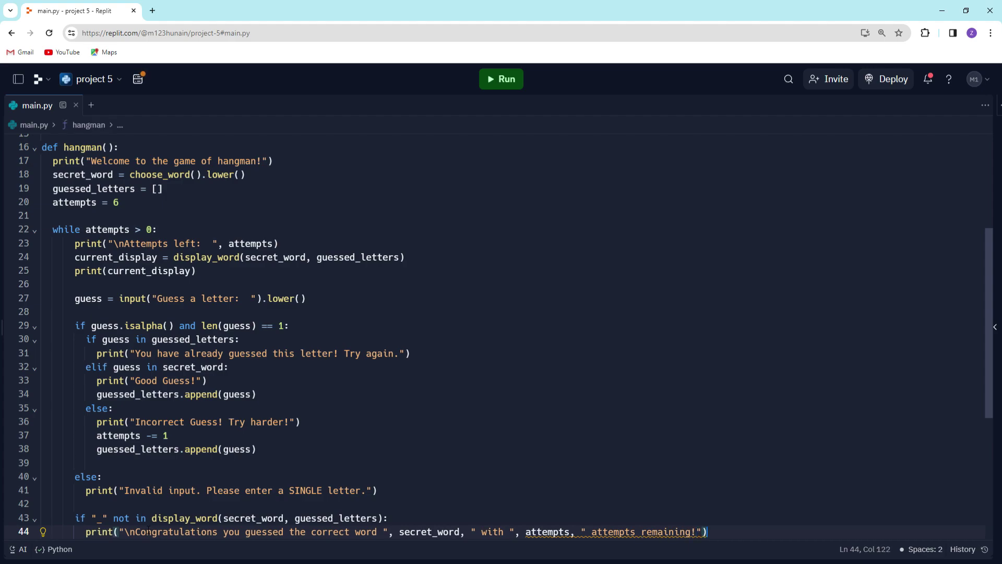
# Cut the attempts-remaining wording and trailing comma from the win message.
pyautogui.click(541, 536)
pyautogui.moveTo(560, 533)
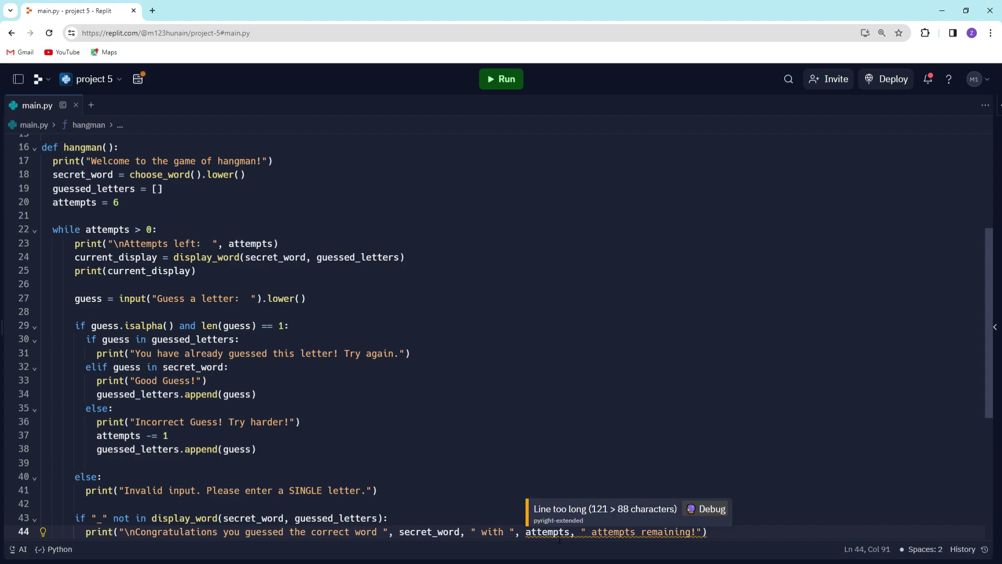
pyautogui.moveTo(703, 535)
pyautogui.mouseDown()
pyautogui.moveTo(547, 542)
pyautogui.moveTo(473, 508)
pyautogui.mouseUp()
pyautogui.press('BackSpace')
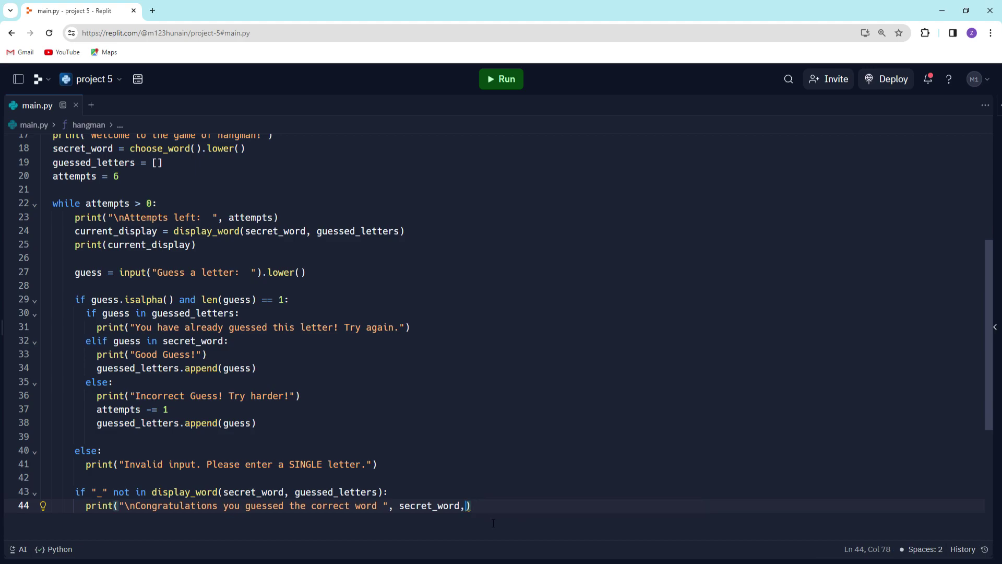
pyautogui.press('BackSpace')
# Start an 'if attempts' line below the win message, then delete it.
pyautogui.press('Return')
pyautogui.press('BackSpace')
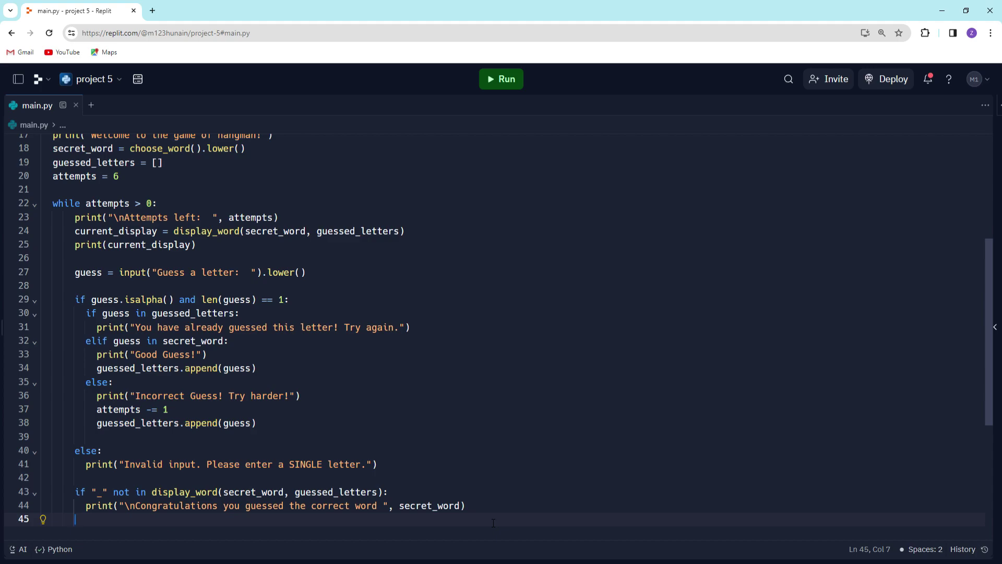
pyautogui.press('Return')
pyautogui.press('BackSpace')
pyautogui.write('if attempts')
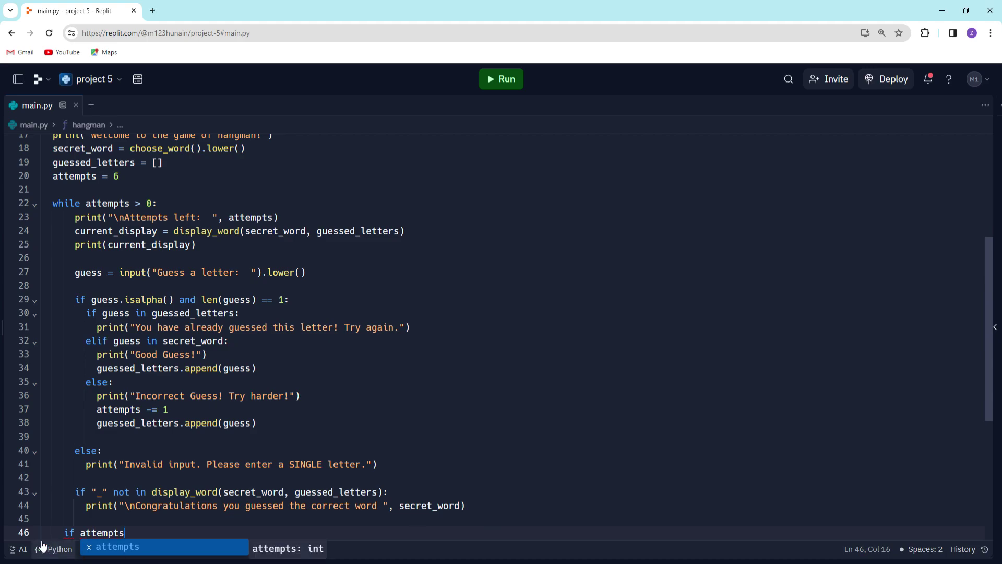
pyautogui.press('Home')
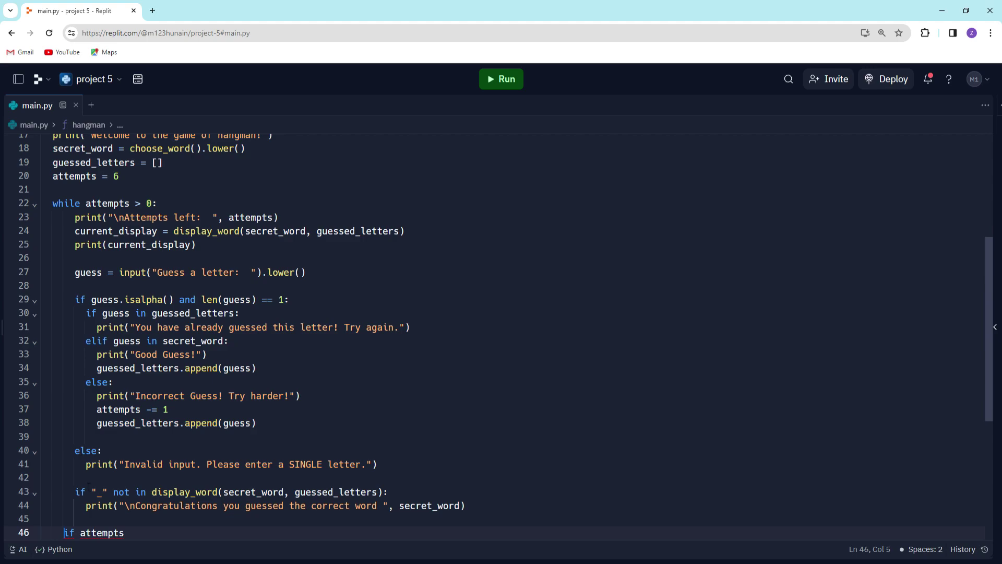
pyautogui.click(114, 520)
pyautogui.moveTo(123, 535); pyautogui.dragTo(58, 524)
pyautogui.press('BackSpace')
pyautogui.press('BackSpace')
pyautogui.press('BackSpace')
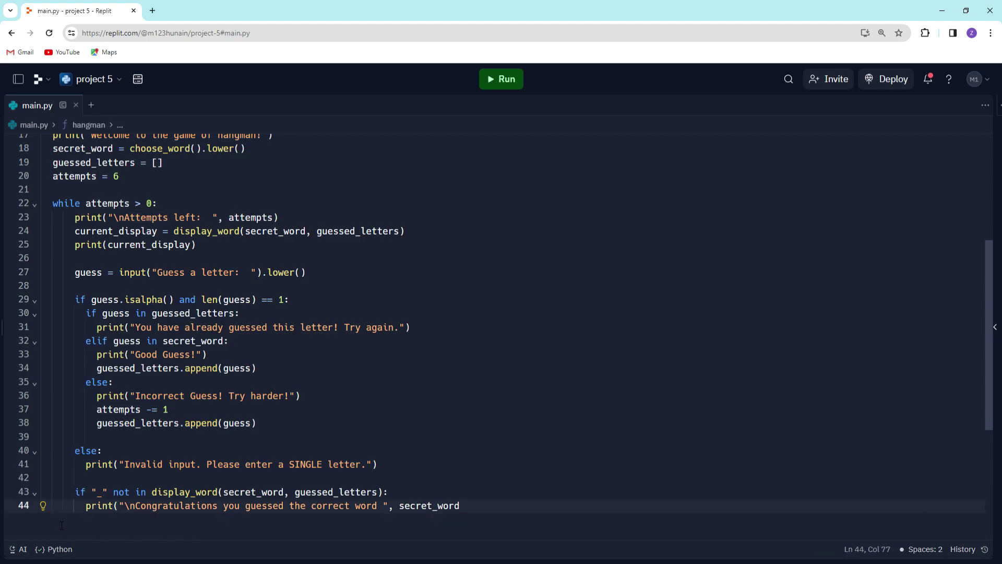
pyautogui.write(')')
# Add a break statement after the win message to leave the loop.
pyautogui.press('Return')
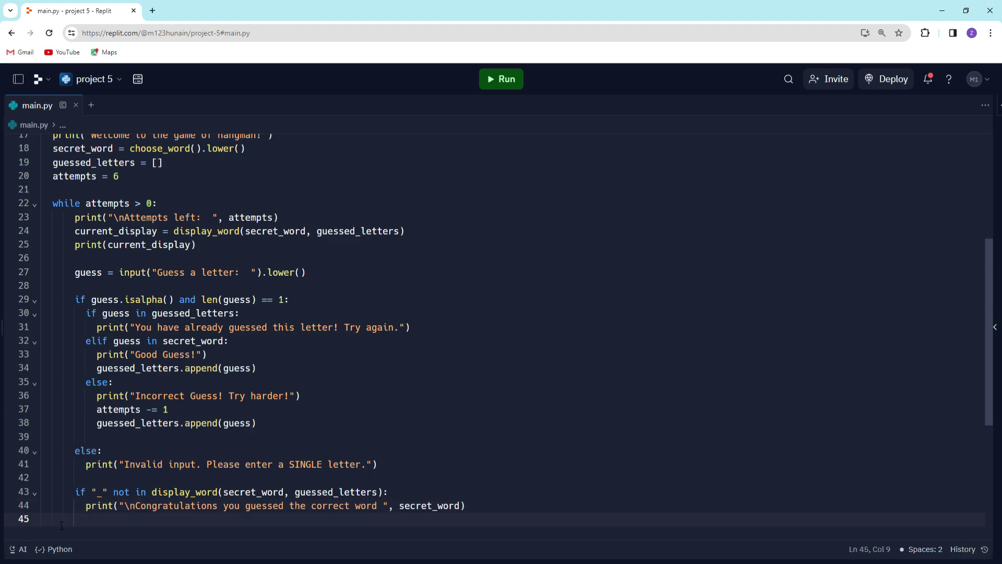
pyautogui.write('brea')
pyautogui.press('BackSpace')
pyautogui.press('BackSpace')
pyautogui.write('wak')
pyautogui.press('BackSpace')
pyautogui.press('BackSpace')
pyautogui.press('BackSpace')
pyautogui.write('eak')
pyautogui.press('Return')
pyautogui.press('BackSpace')
pyautogui.press('BackSpace')
pyautogui.write('if ')
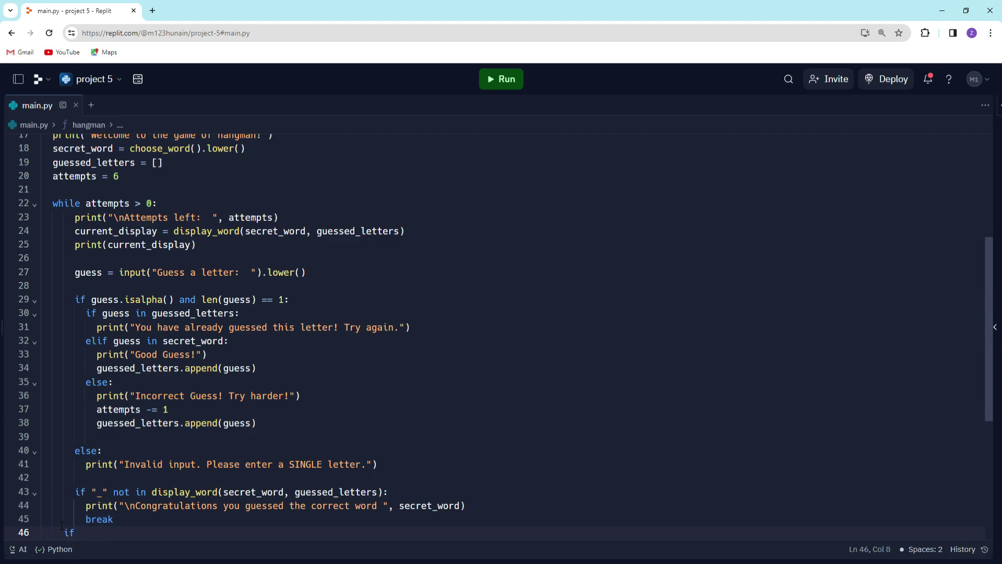
pyautogui.write('attempts == ')
pyautogui.write('0:')
# Dedent 'if attempts == 0:' out of the loop and print the sorry message with secret_word.
pyautogui.press('Return')
pyautogui.write('print')
pyautogui.press('BackSpace')
pyautogui.press('BackSpace')
pyautogui.write('nt(')
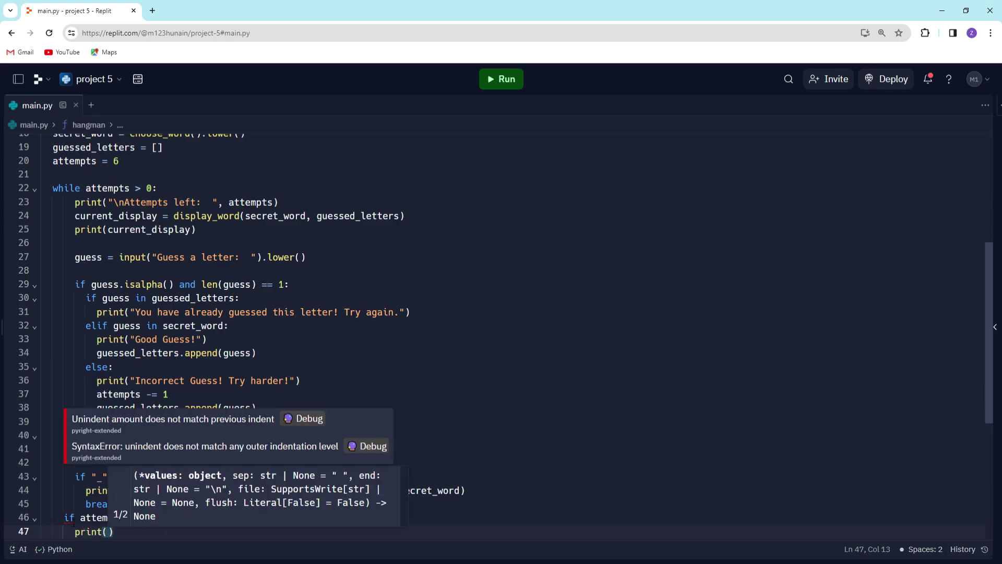
pyautogui.click(58, 518)
pyautogui.press('BackSpace')
pyautogui.press('Down')
pyautogui.press('BackSpace')
pyautogui.click(114, 540)
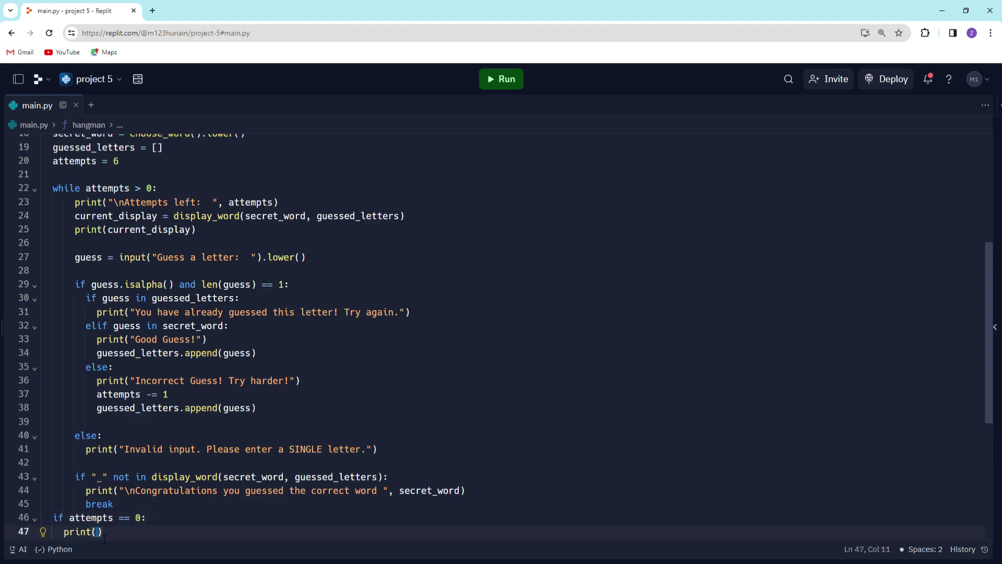
pyautogui.write('"')
pyautogui.press('BackSpace')
pyautogui.write('\\n')
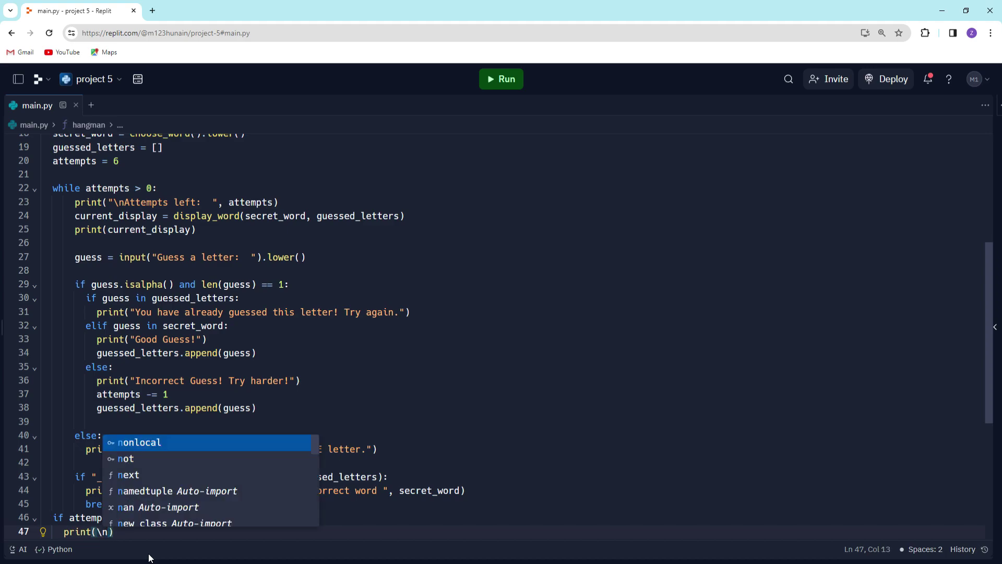
pyautogui.press('BackSpace')
pyautogui.press('BackSpace')
pyautogui.write('"\\n')
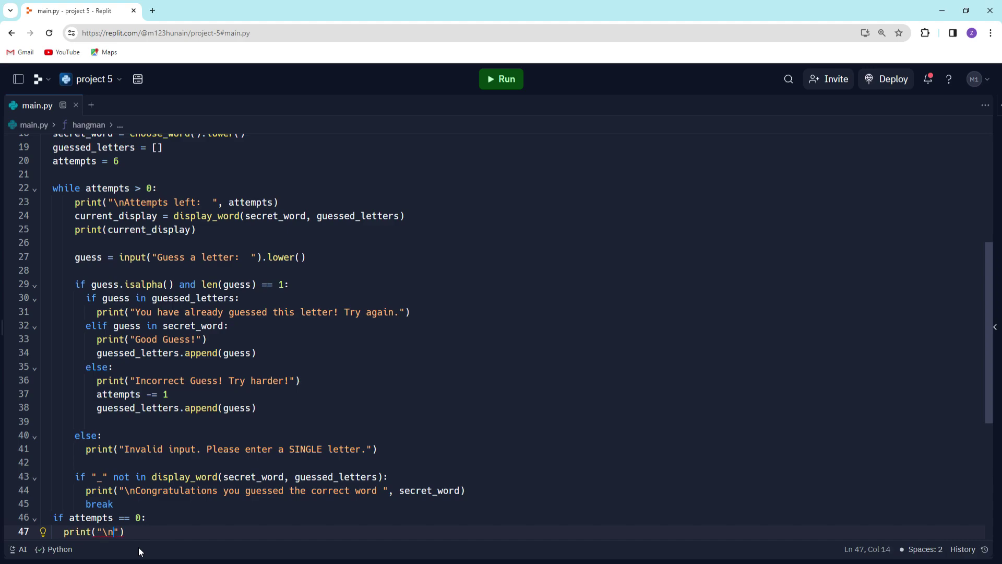
pyautogui.write('rry it semes')
pyautogui.press('BackSpace')
pyautogui.press('BackSpace')
pyautogui.press('BackSpace')
pyautogui.write('ems like you have ran out of attempts! The word was", secret_word')
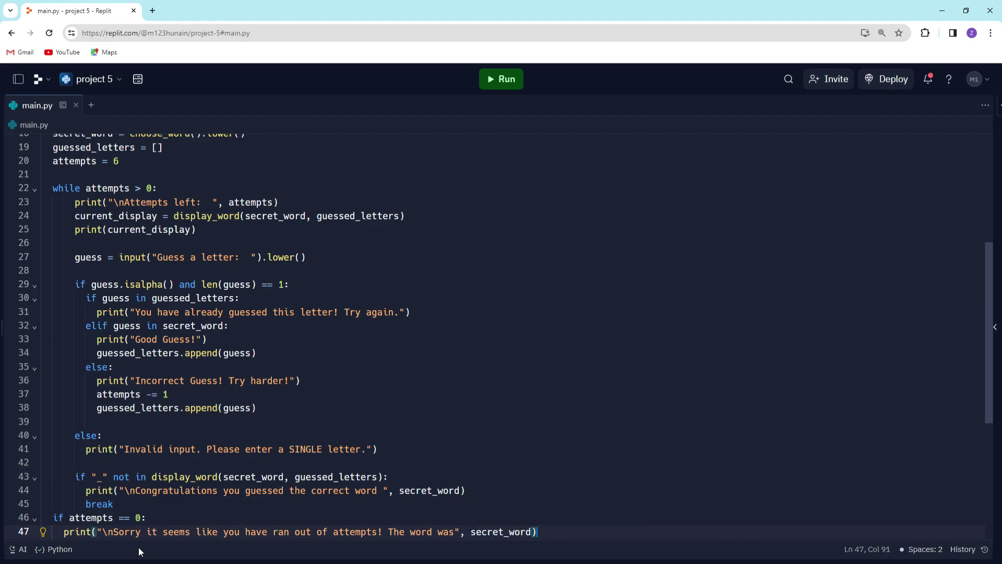
# Add a blank top-level line after the loss message and write the if __main__ == "__main__": line.
pyautogui.press('Return')
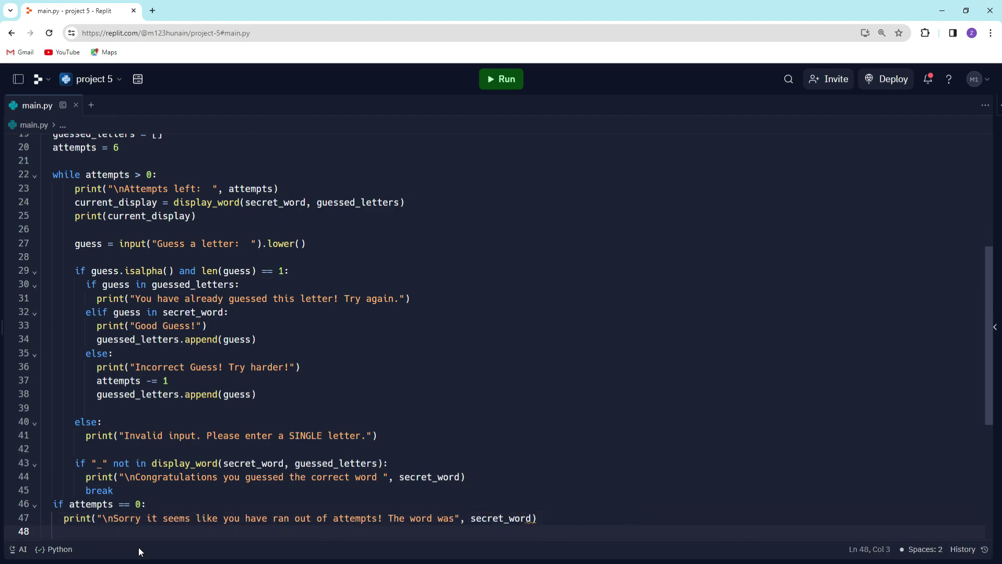
pyautogui.press('BackSpace')
pyautogui.press('Return')
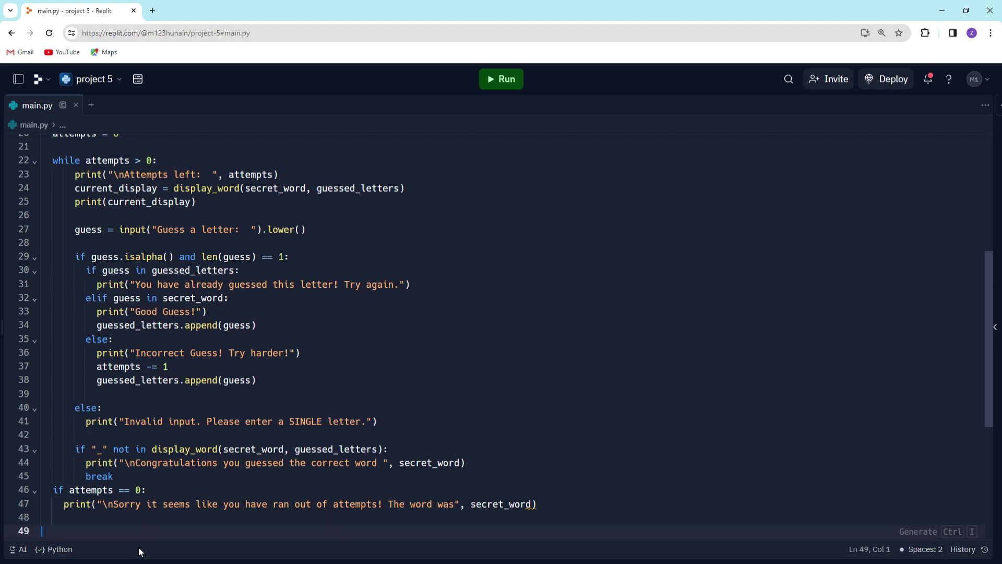
pyautogui.press('Return')
pyautogui.write('if ma')
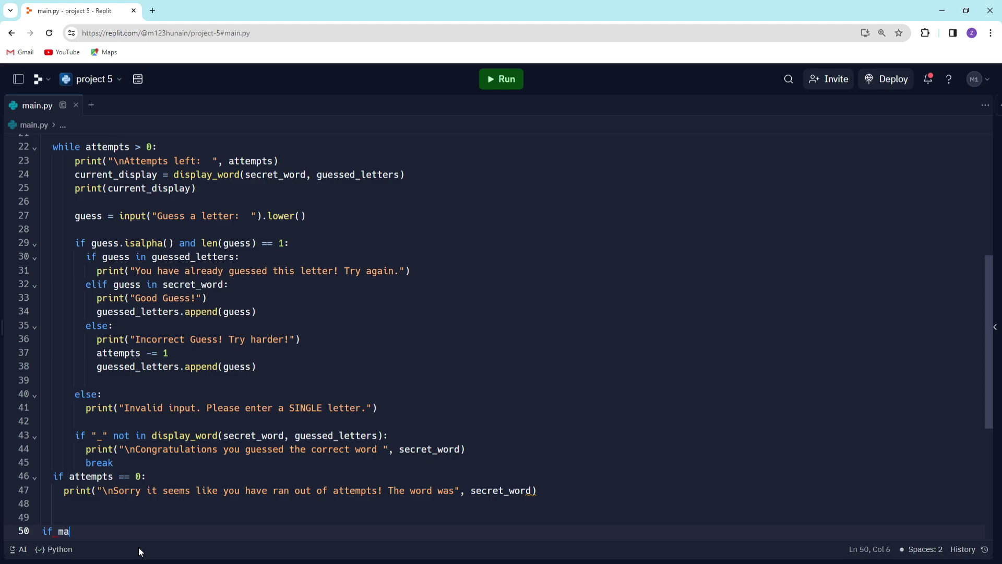
pyautogui.press('BackSpace')
pyautogui.press('BackSpace')
pyautogui.write('__main__ == "__')
pyautogui.write('maijn')
pyautogui.press('BackSpace')
pyautogui.write('n__":')
# Indent hangman() under the guard and remove the extra blank line above it.
pyautogui.press('Return')
pyautogui.write('ja')
pyautogui.press('BackSpace')
pyautogui.press('BackSpace')
pyautogui.write('hangman(')
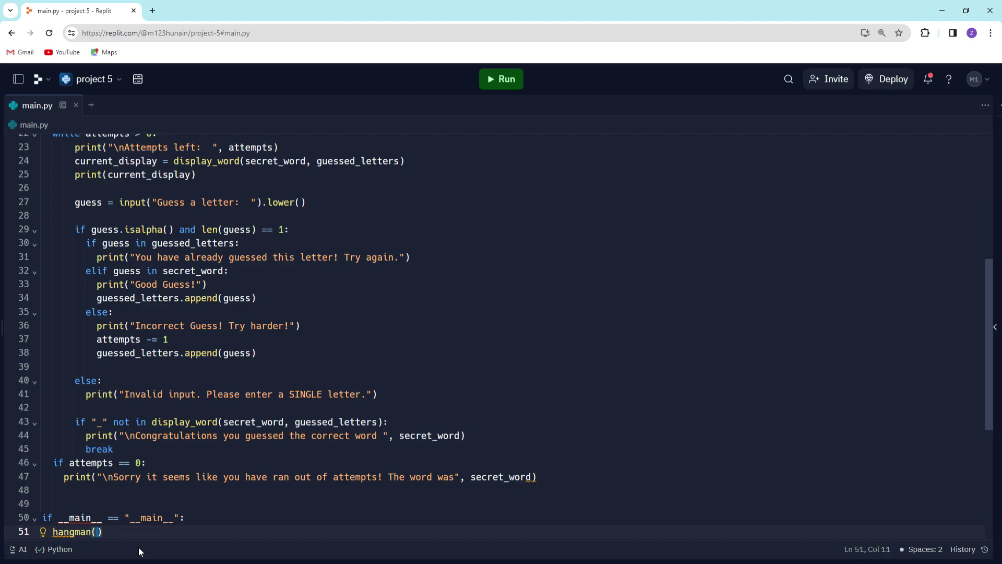
pyautogui.write(')')
pyautogui.click(39, 515)
pyautogui.press('BackSpace')
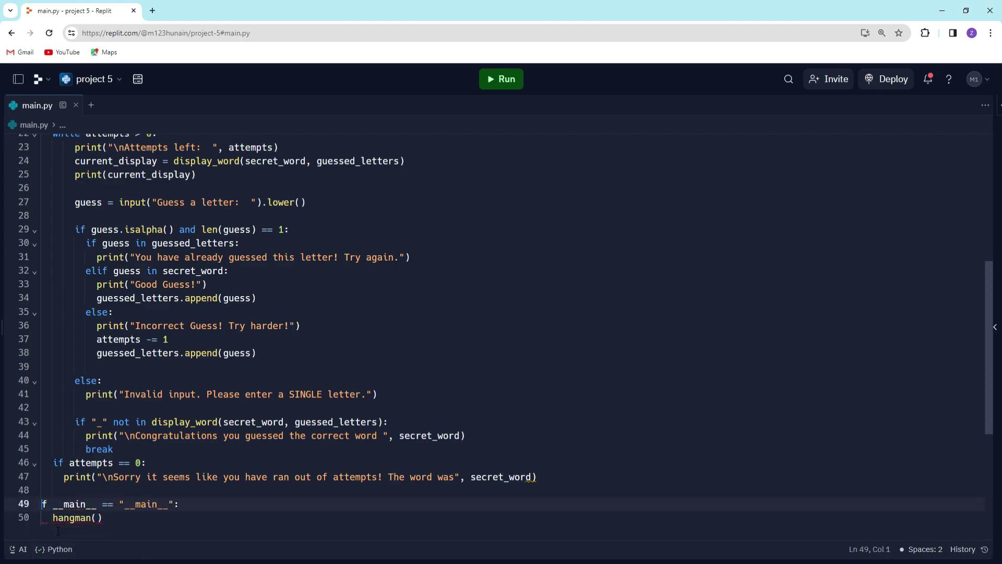
pyautogui.write('i')
pyautogui.moveTo(205, 352); pyautogui.dragTo(168, 339)
pyautogui.scroll(5, 236, 259)
pyautogui.scroll(-5, 237, 259)
pyautogui.scroll(5, 237, 260)
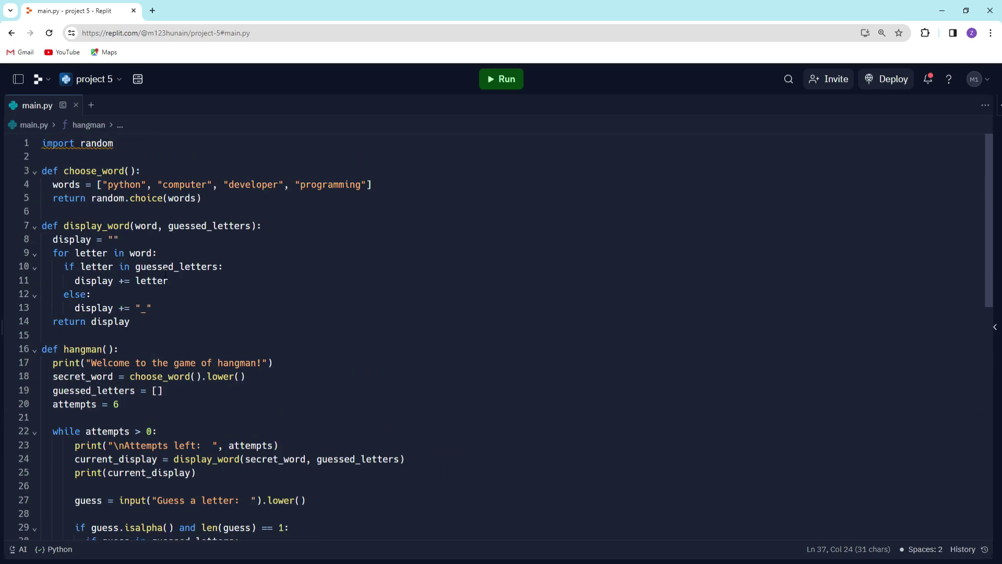
pyautogui.click(107, 149)
pyautogui.scroll(-1, 109, 196)
pyautogui.scroll(-4, 117, 235)
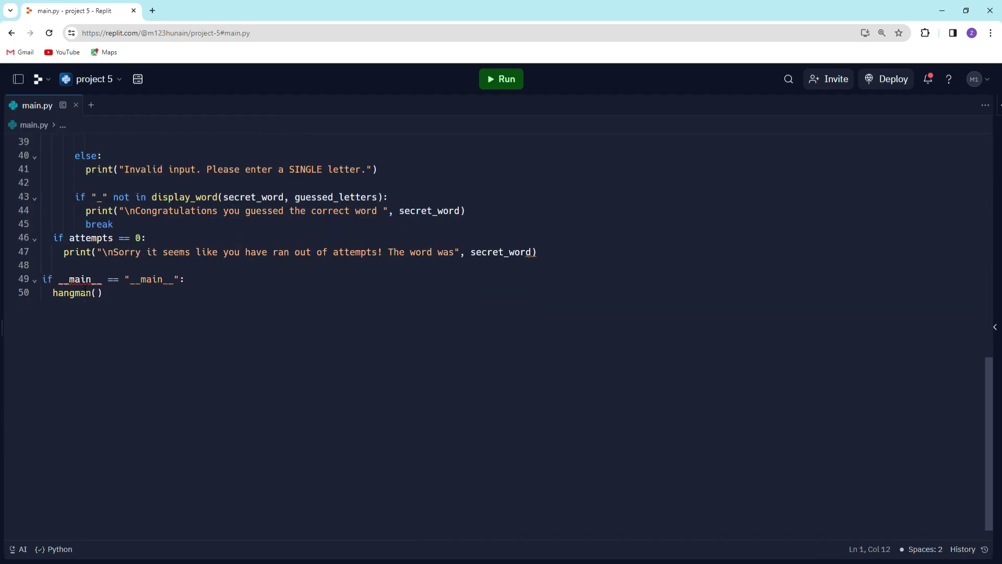
pyautogui.moveTo(75, 279)
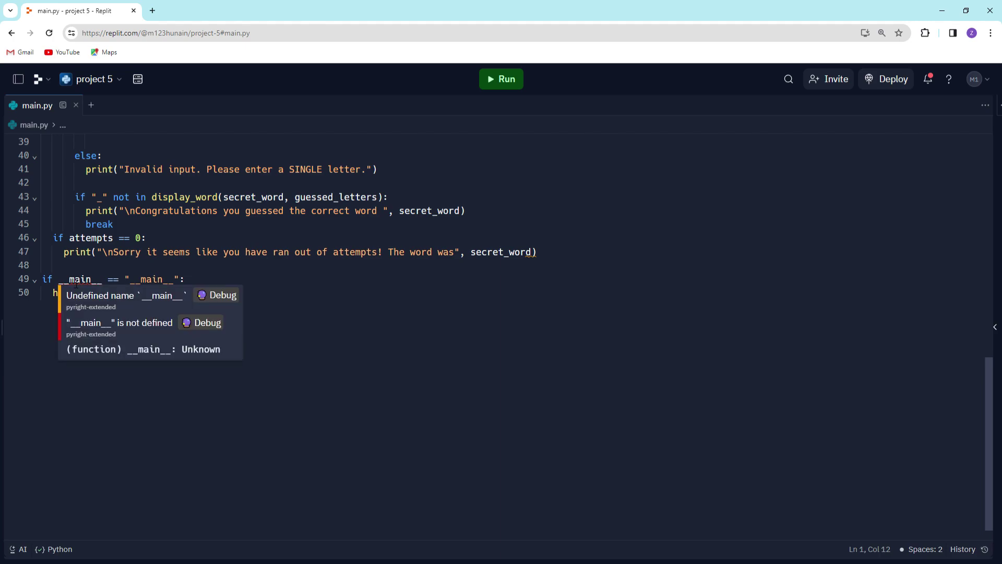
# Run the script, which raises a NameError on the undefined __main__ in the guard.
pyautogui.click(121, 224)
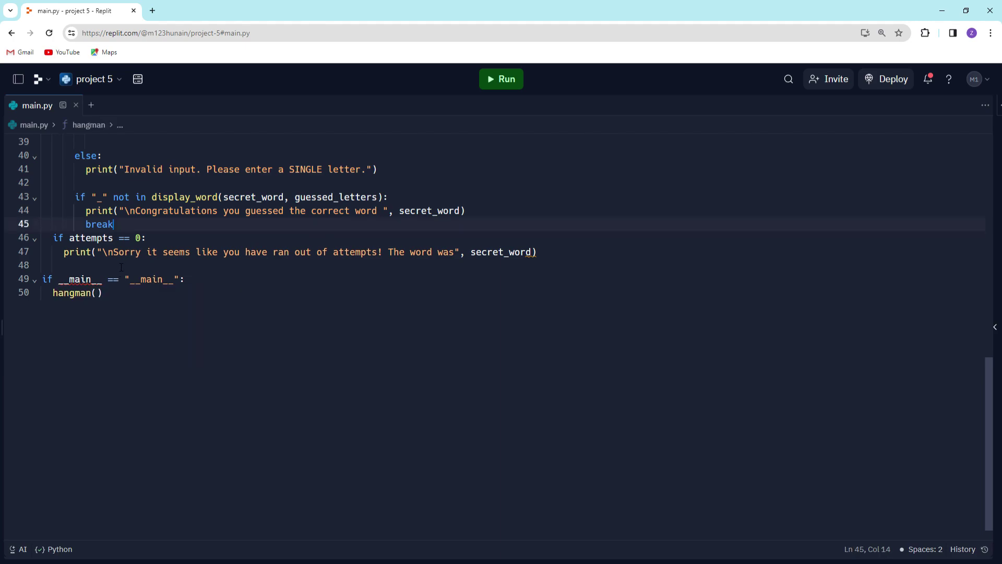
pyautogui.click(520, 86)
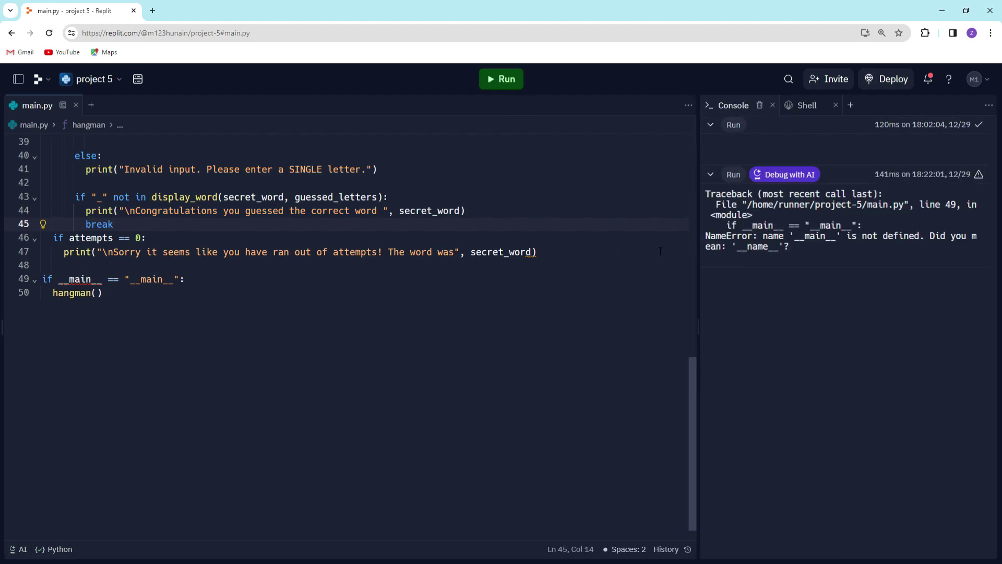
pyautogui.doubleClick(81, 279)
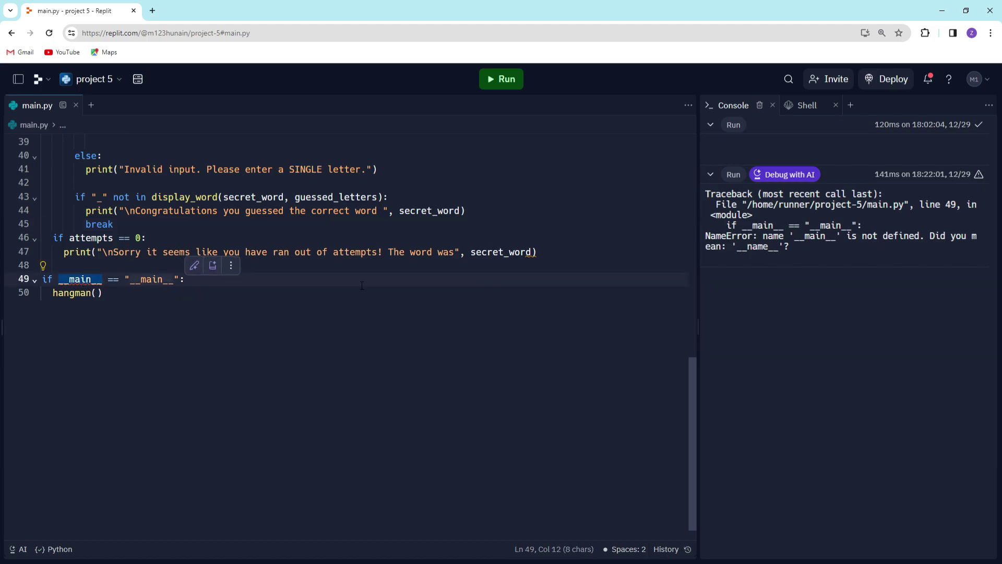
# Change the guard to check __name__ and rerun to reach the hangman welcome prompt.
pyautogui.press('Right')
pyautogui.press('Left')
pyautogui.press('Left')
pyautogui.press('BackSpace')
pyautogui.press('BackSpace')
pyautogui.press('BackSpace')
pyautogui.press('BackSpace')
pyautogui.write('name')
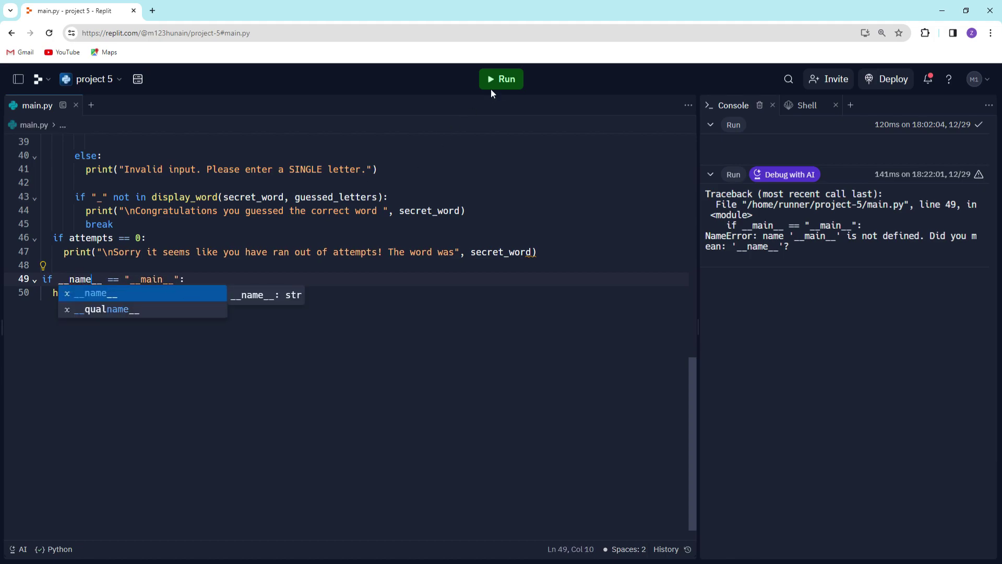
pyautogui.click(498, 80)
pyautogui.click(501, 147)
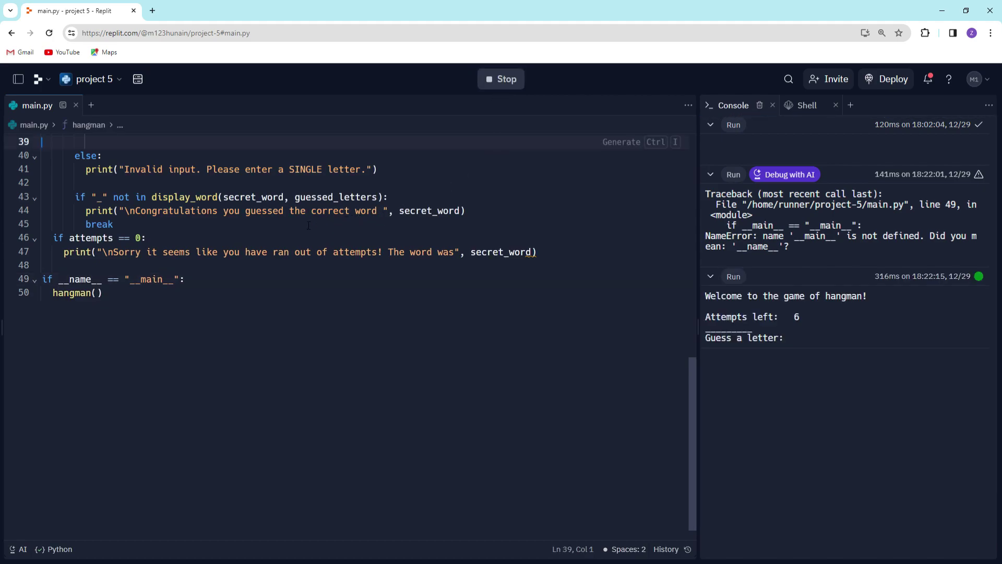
# Clear old console output, enlarge and zoom the console view, and restart the game.
pyautogui.click(758, 105)
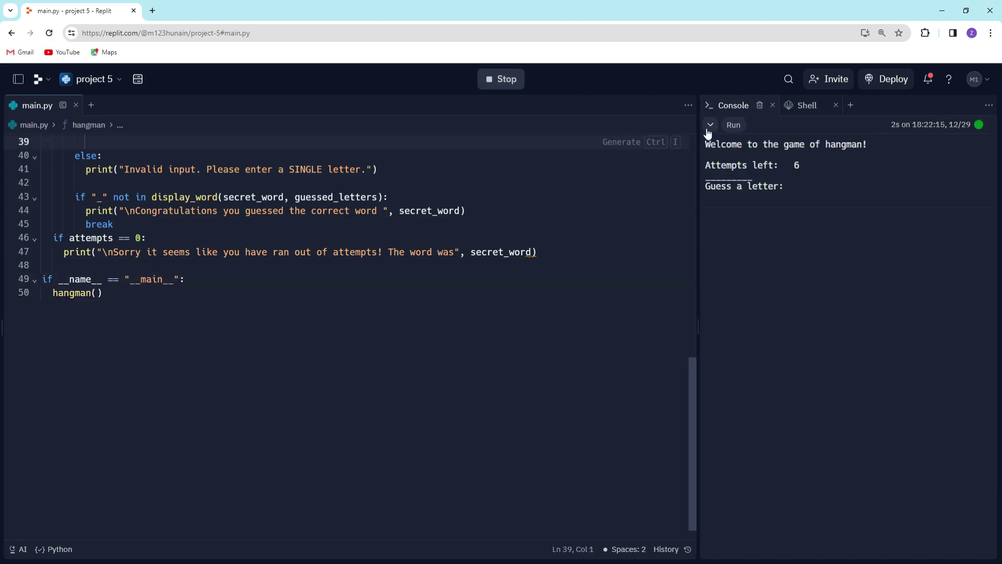
pyautogui.moveTo(696, 135); pyautogui.dragTo(9, 140)
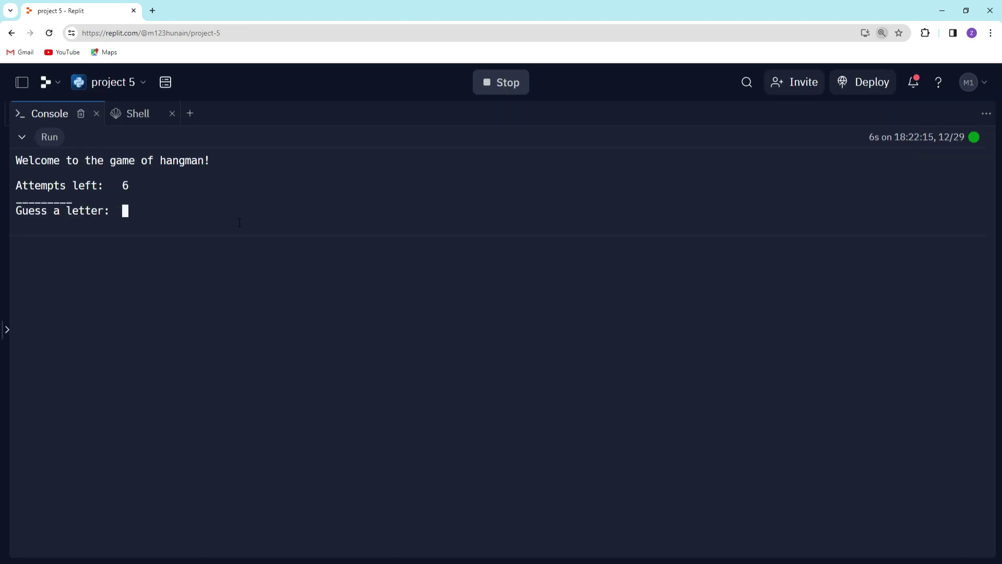
pyautogui.hotkey('ctrl', '+')
pyautogui.hotkey('ctrl', '+')
pyautogui.hotkey('ctrl', '+')
pyautogui.write('c')
pyautogui.press('BackSpace')
pyautogui.write('c')
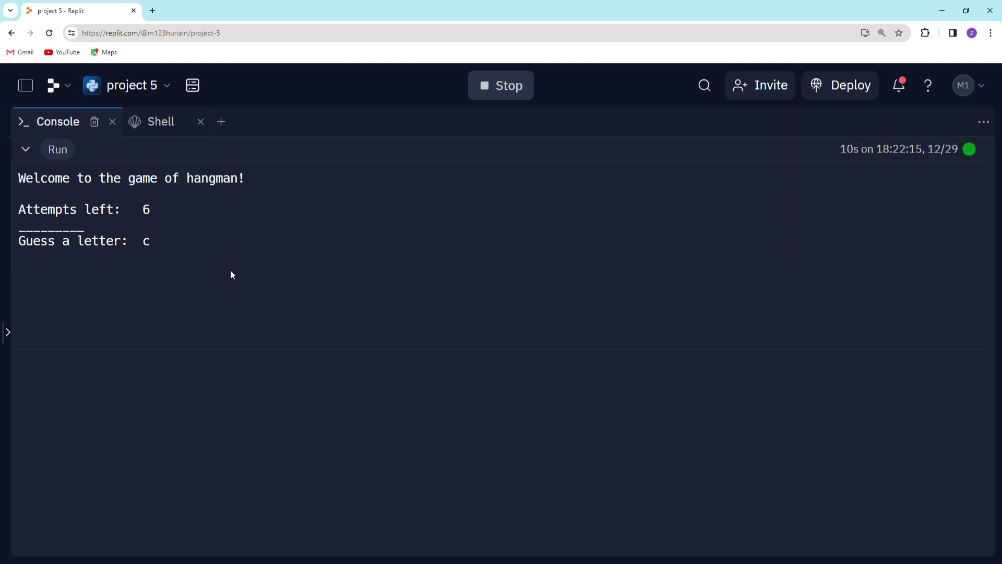
pyautogui.click(509, 93)
pyautogui.click(493, 93)
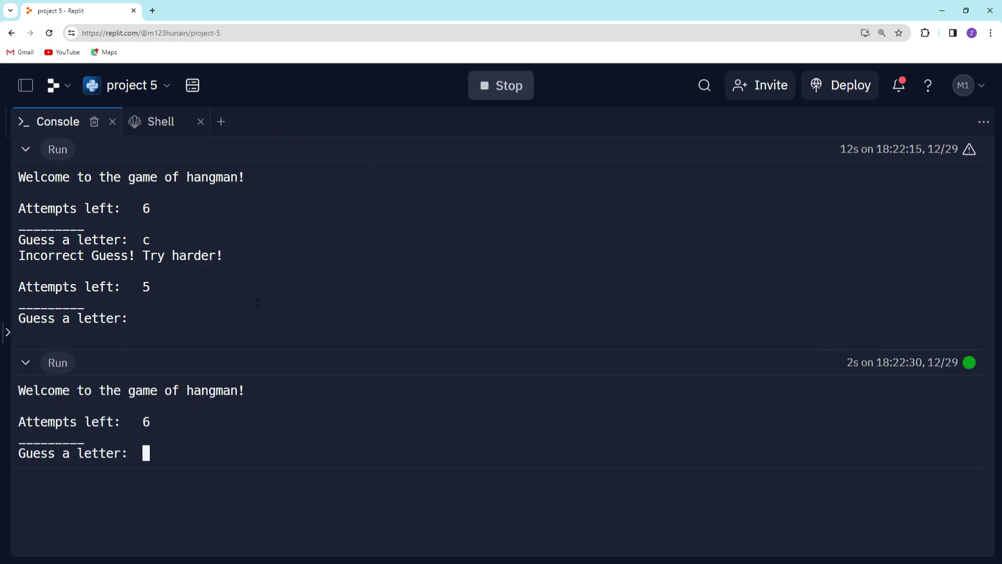
pyautogui.write('c')
# Guess c, a, y, e, d, v, l, o, p and r to solve 'developer'.
pyautogui.press('Return')
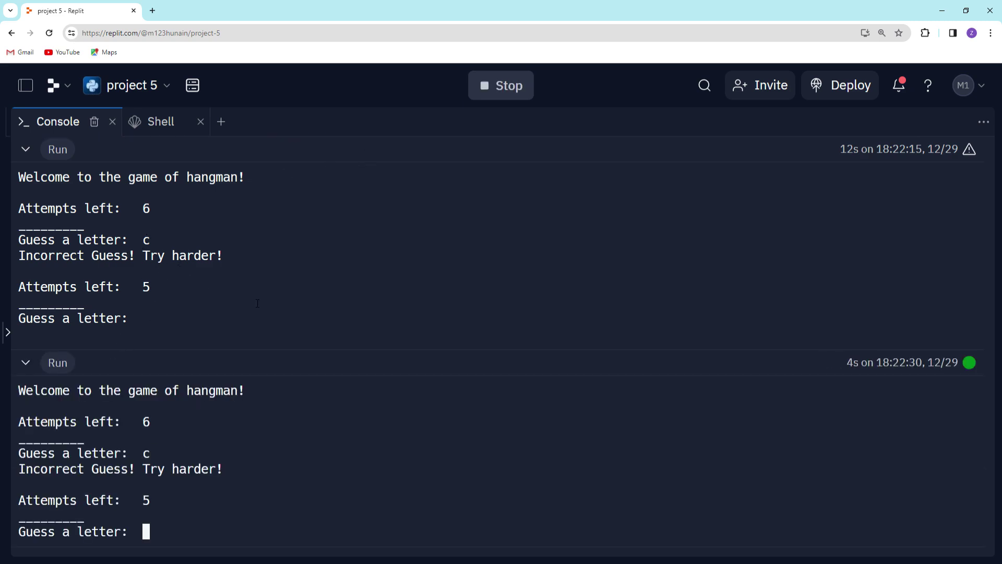
pyautogui.write('a')
pyautogui.press('Return')
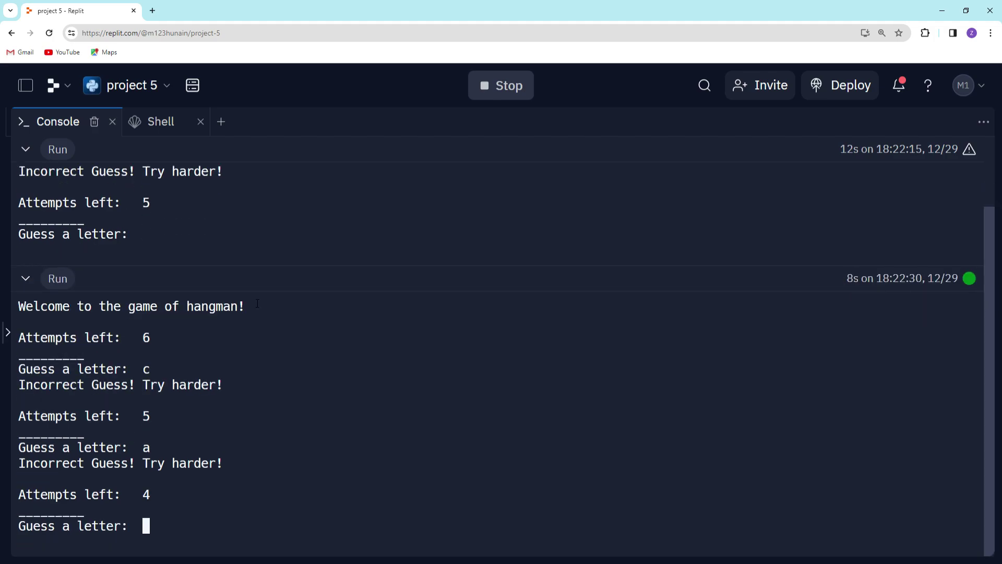
pyautogui.write('y')
pyautogui.press('Return')
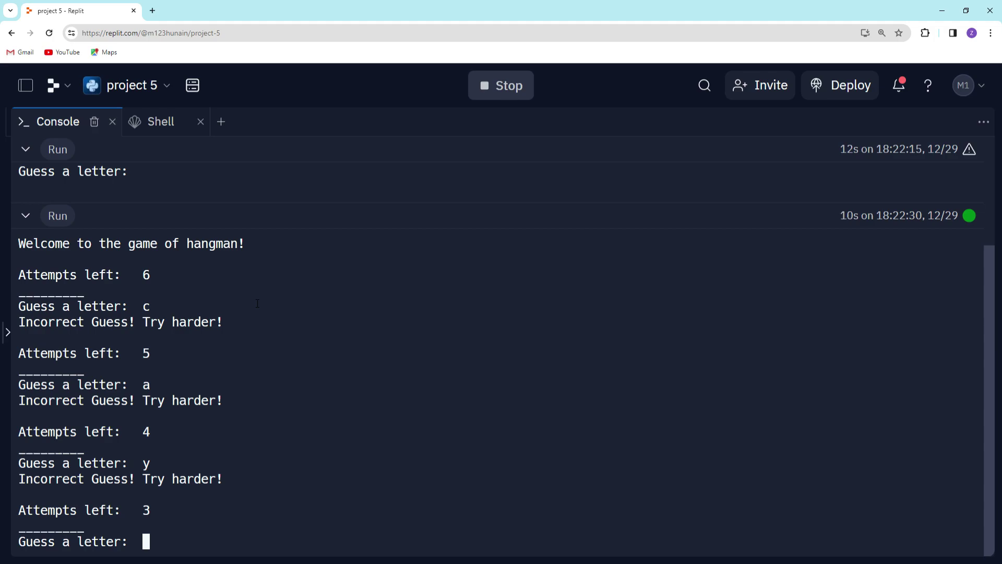
pyautogui.write('e')
pyautogui.press('Return')
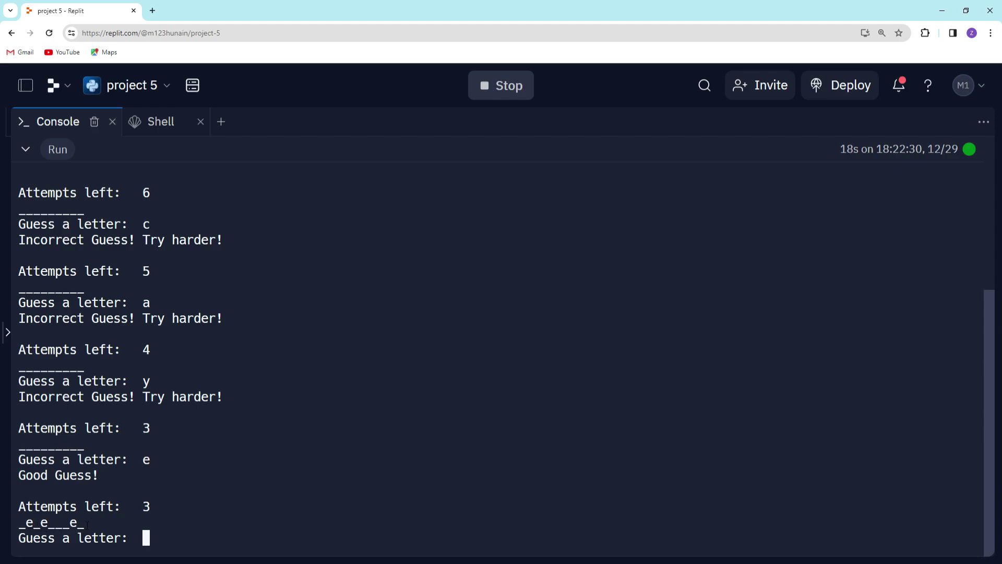
pyautogui.write('d')
pyautogui.press('Return')
pyautogui.write('v')
pyautogui.press('Return')
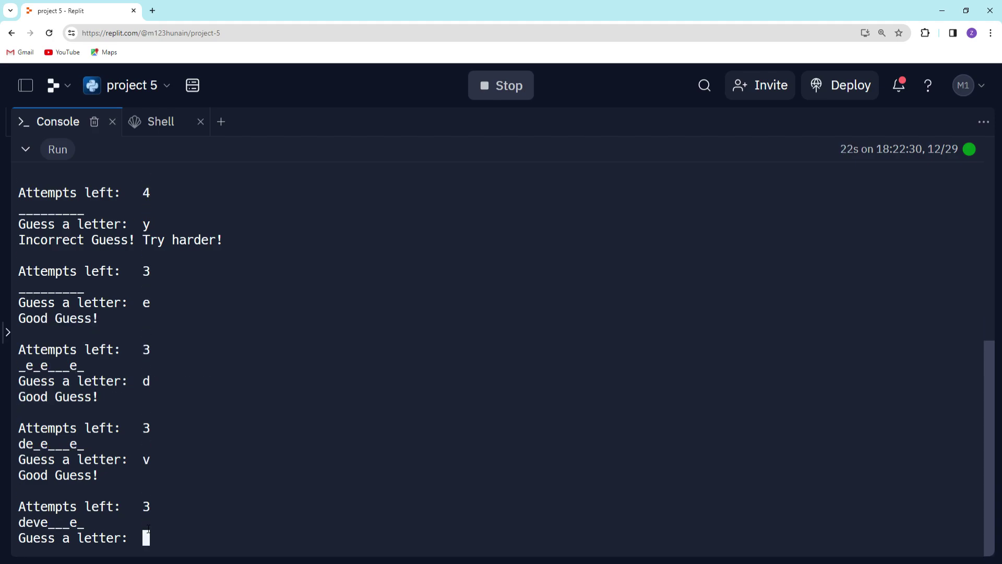
pyautogui.write('l')
pyautogui.press('Return')
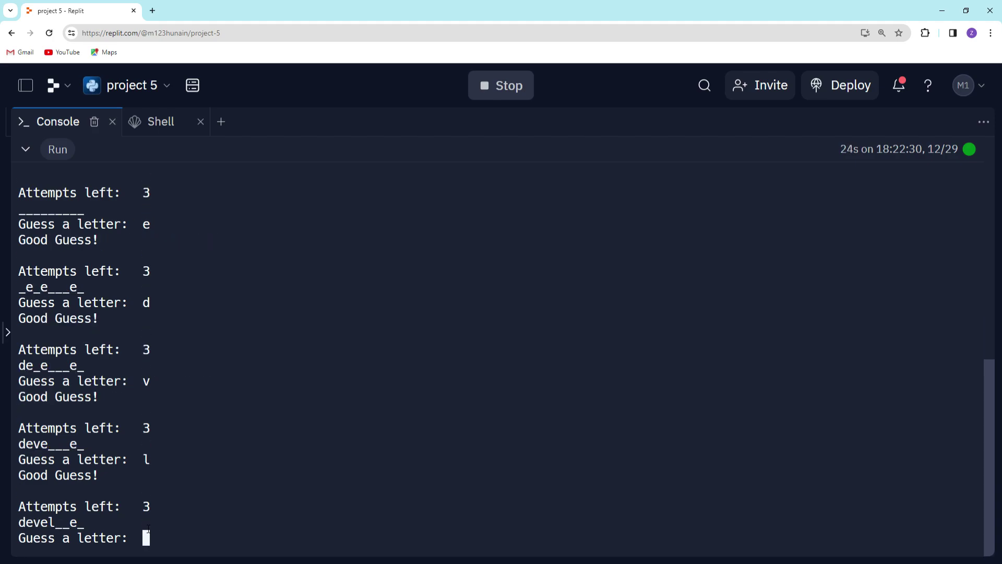
pyautogui.write('o')
pyautogui.press('Return')
pyautogui.write('p')
pyautogui.press('Return')
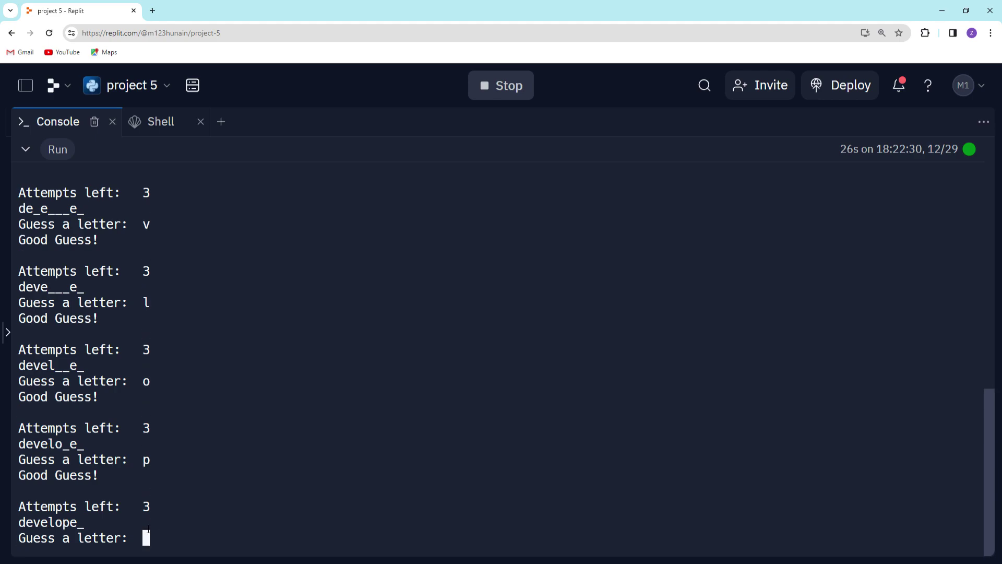
pyautogui.write('r')
pyautogui.press('Return')
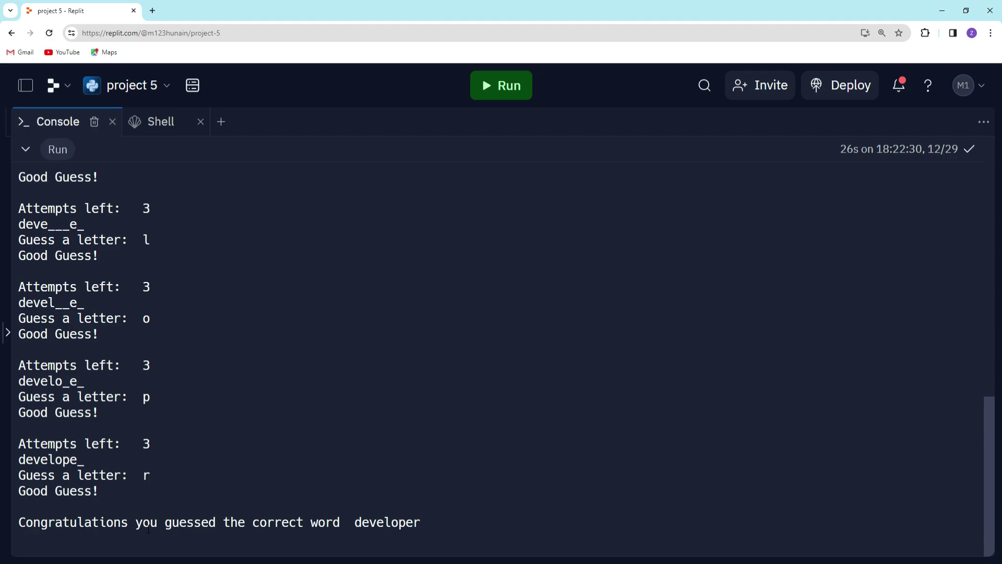
# Start a new round and test a non-letter guess, then guess z twice.
pyautogui.click(530, 96)
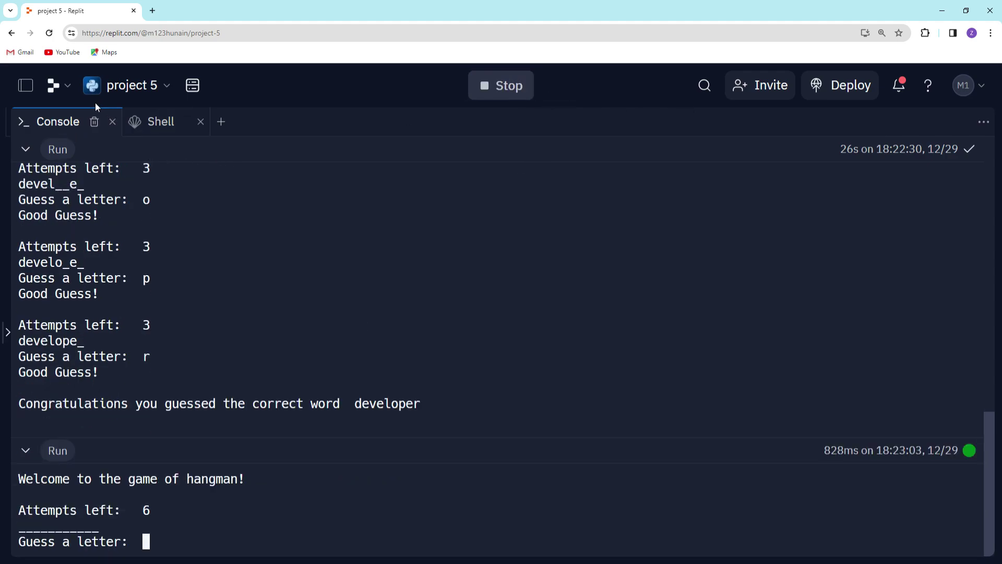
pyautogui.click(94, 121)
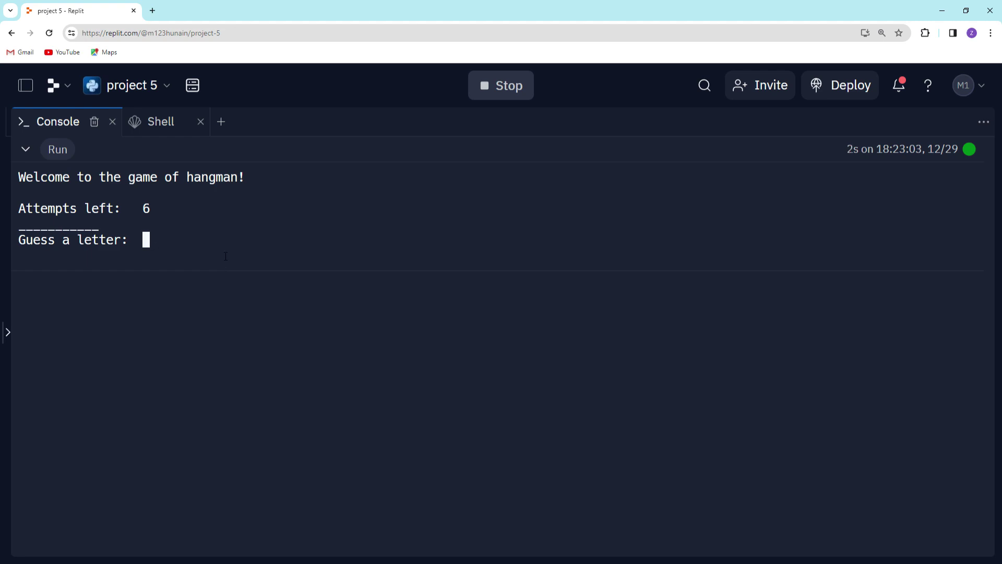
pyautogui.write('<')
pyautogui.press('Return')
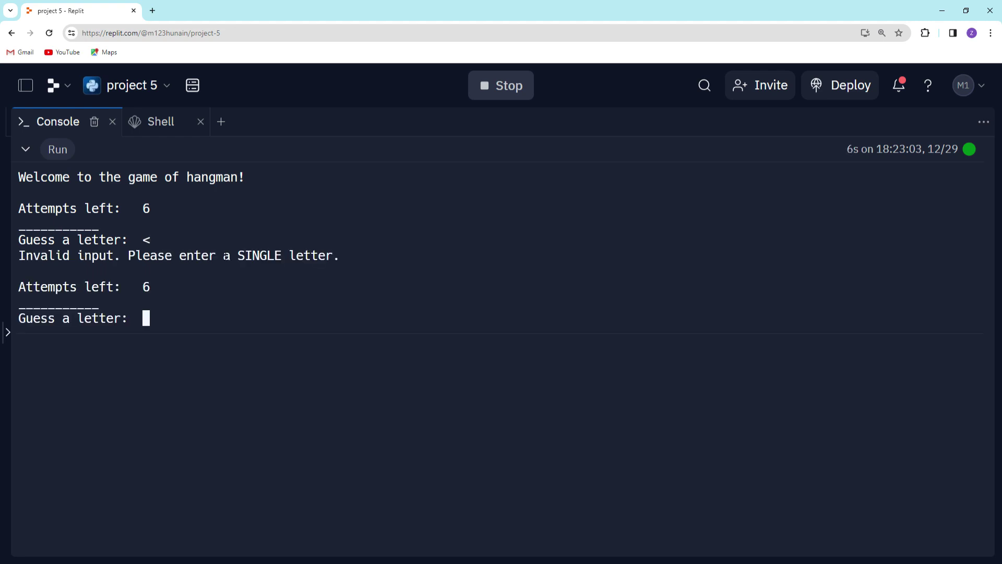
pyautogui.write('z')
pyautogui.press('Return')
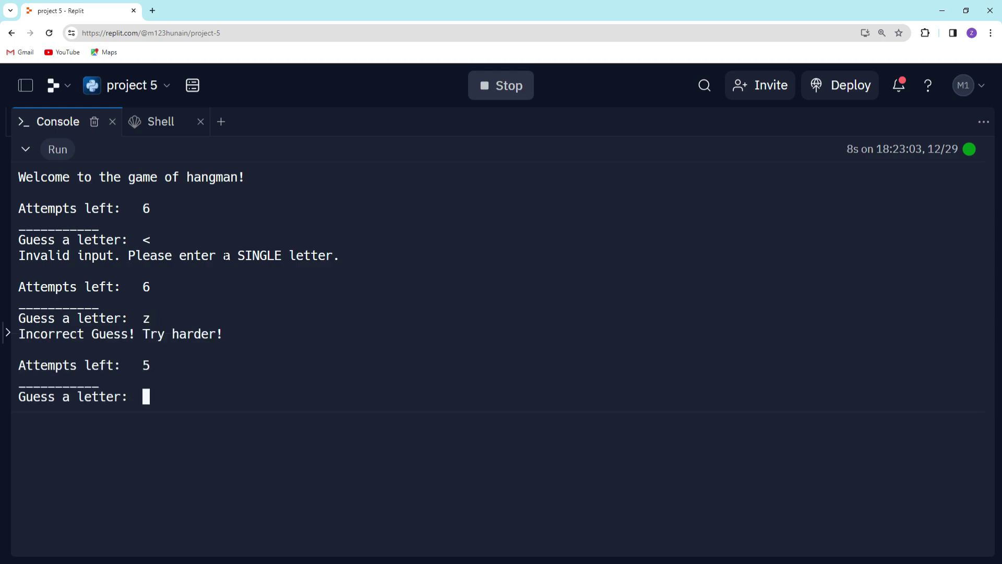
pyautogui.write('z')
pyautogui.press('Return')
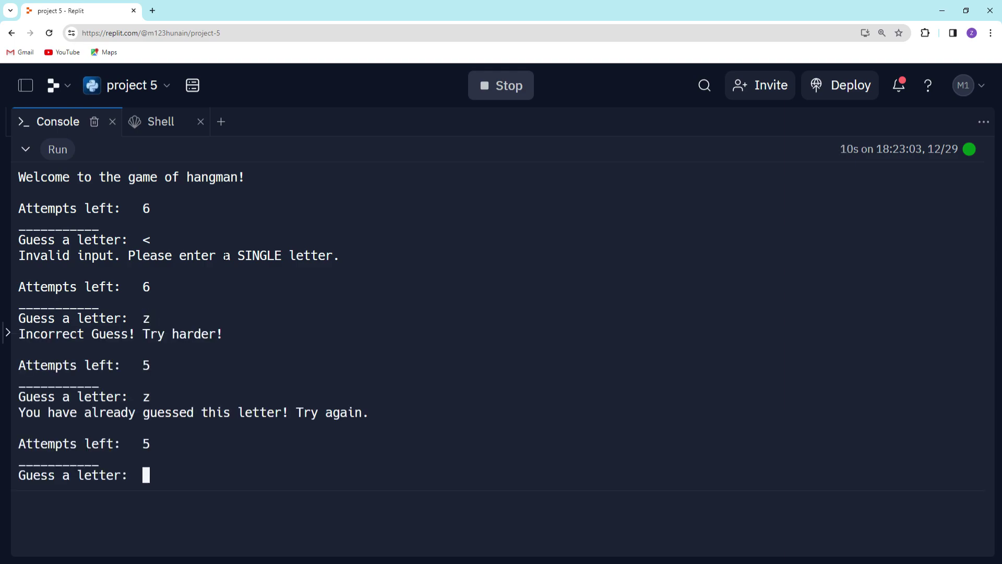
pyautogui.write('x')
# Guess x, c, v, b, n and g until attempts run out, revealing 'programming'.
pyautogui.press('Return')
pyautogui.write('c')
pyautogui.press('Return')
pyautogui.scroll(2, 501, 344)
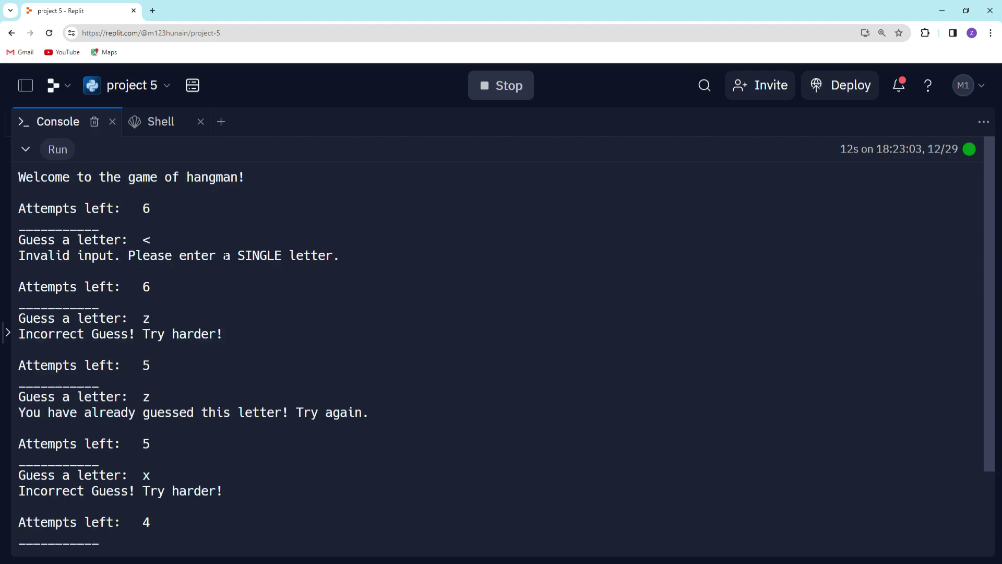
pyautogui.scroll(-2, 226, 255)
pyautogui.scroll(2, 226, 256)
pyautogui.write('v')
pyautogui.press('Return')
pyautogui.scroll(3, 226, 256)
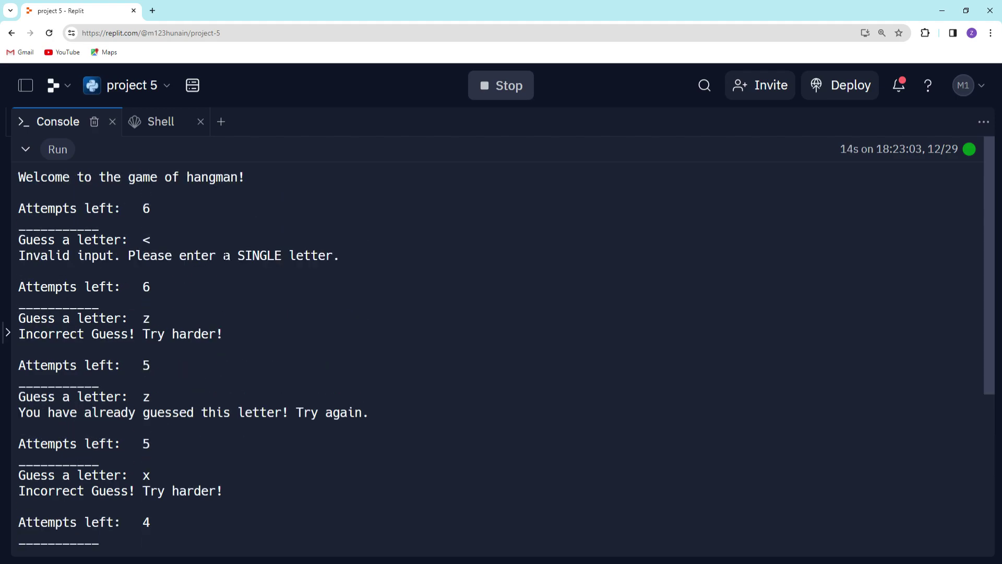
pyautogui.write('b')
pyautogui.press('Return')
pyautogui.scroll(3, 226, 256)
pyautogui.write('n')
pyautogui.press('Return')
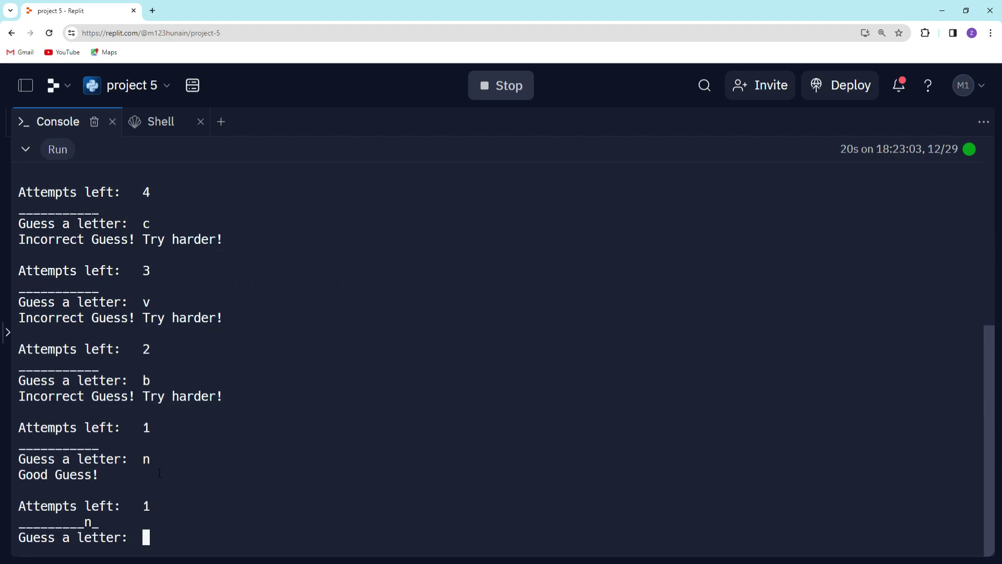
pyautogui.write('g')
pyautogui.press('Return')
pyautogui.write('y')
pyautogui.press('Return')
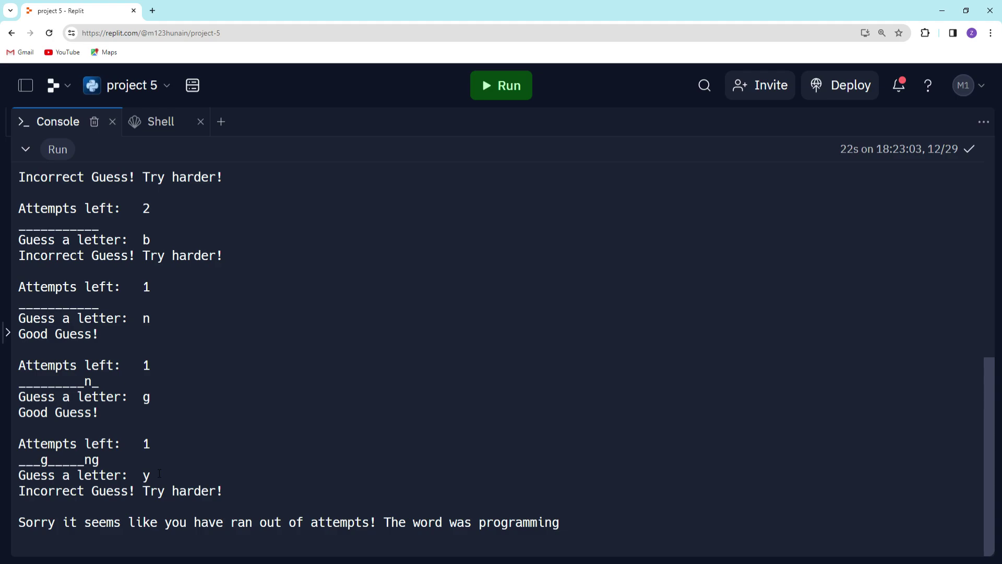
# Restore the main.py editor pane and clear the console of the finished rounds.
pyautogui.moveTo(6, 332); pyautogui.dragTo(7, 332)
pyautogui.click(7, 332)
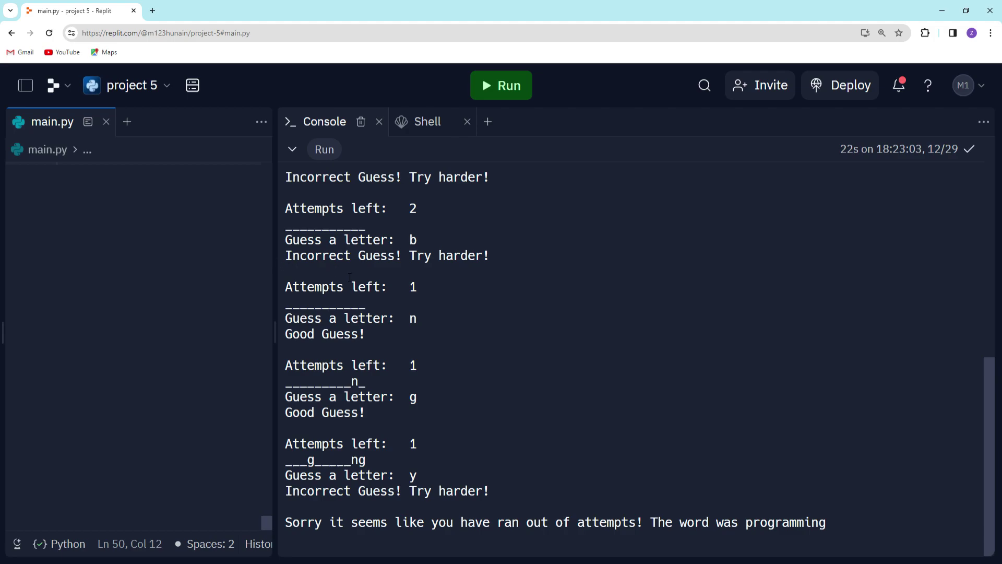
pyautogui.scroll(15, 464, 279)
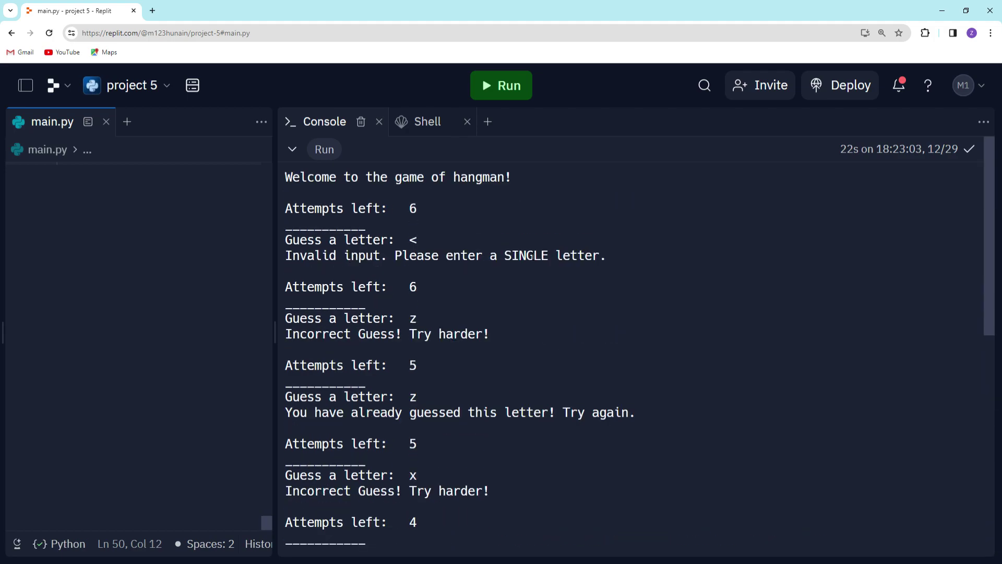
pyautogui.click(483, 86)
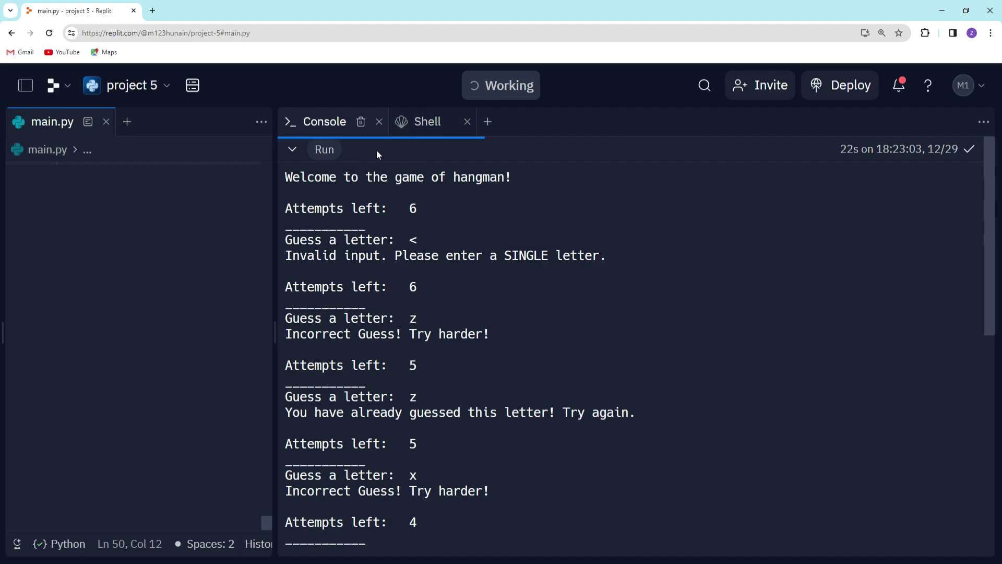
pyautogui.click(470, 90)
pyautogui.click(362, 121)
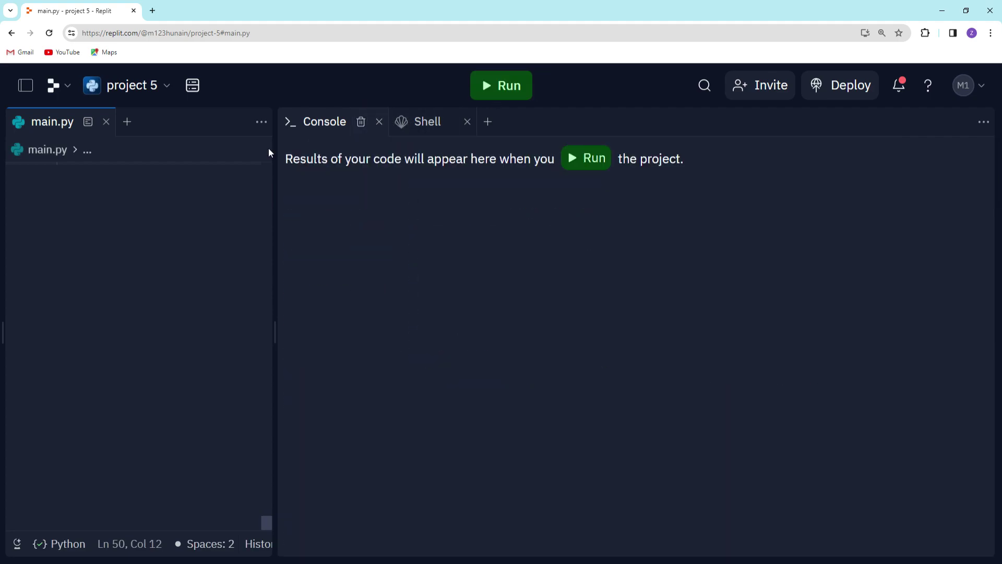
# Widen the code editor and review the word list and display function.
pyautogui.moveTo(274, 149); pyautogui.dragTo(714, 191)
pyautogui.scroll(5, 316, 283)
pyautogui.scroll(-1, 423, 282)
pyautogui.scroll(4, 470, 280)
pyautogui.scroll(3, 531, 278)
pyautogui.scroll(1, 531, 278)
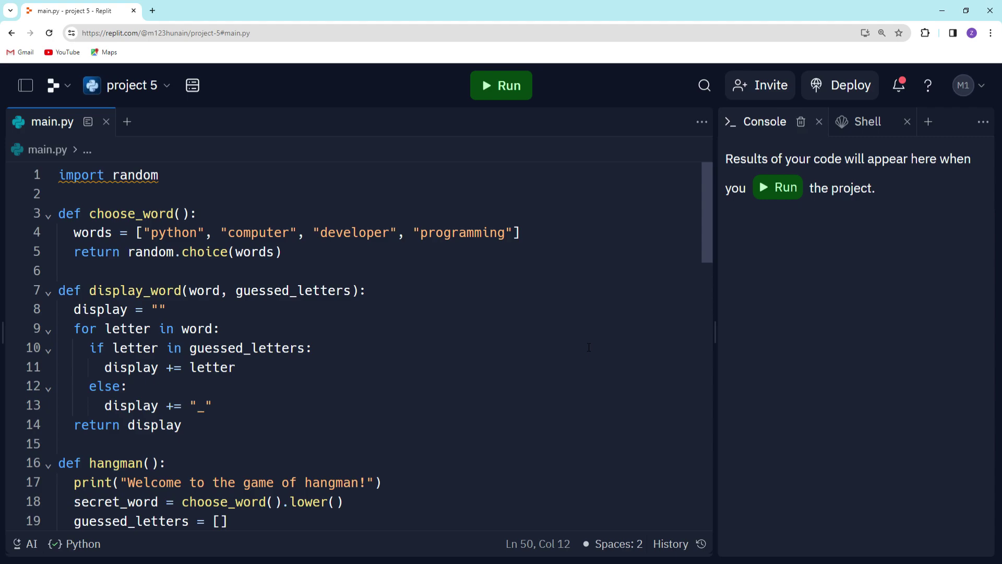
pyautogui.moveTo(59, 232); pyautogui.dragTo(235, 367)
pyautogui.click(167, 309)
pyautogui.scroll(-5, 334, 440)
pyautogui.scroll(-3, 334, 440)
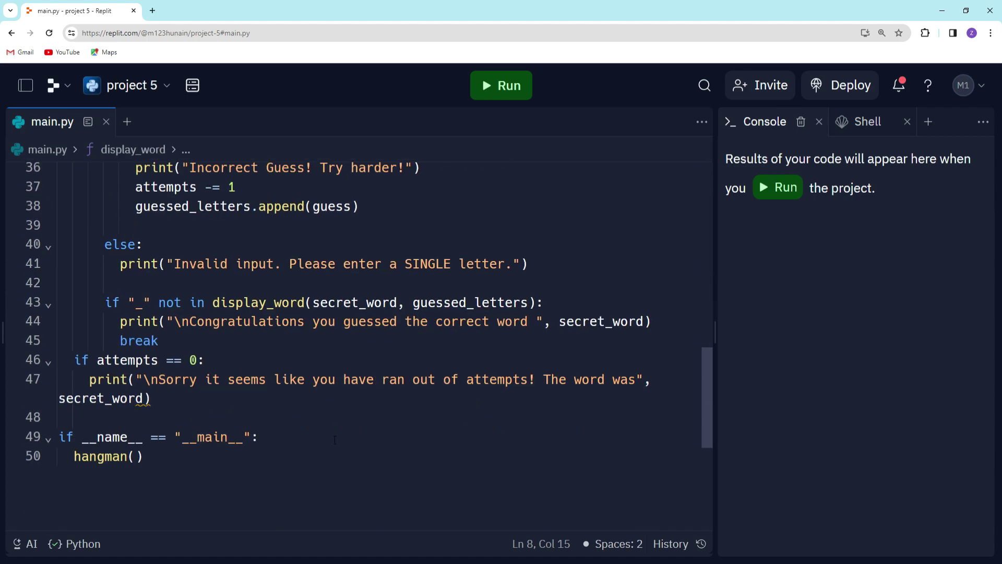